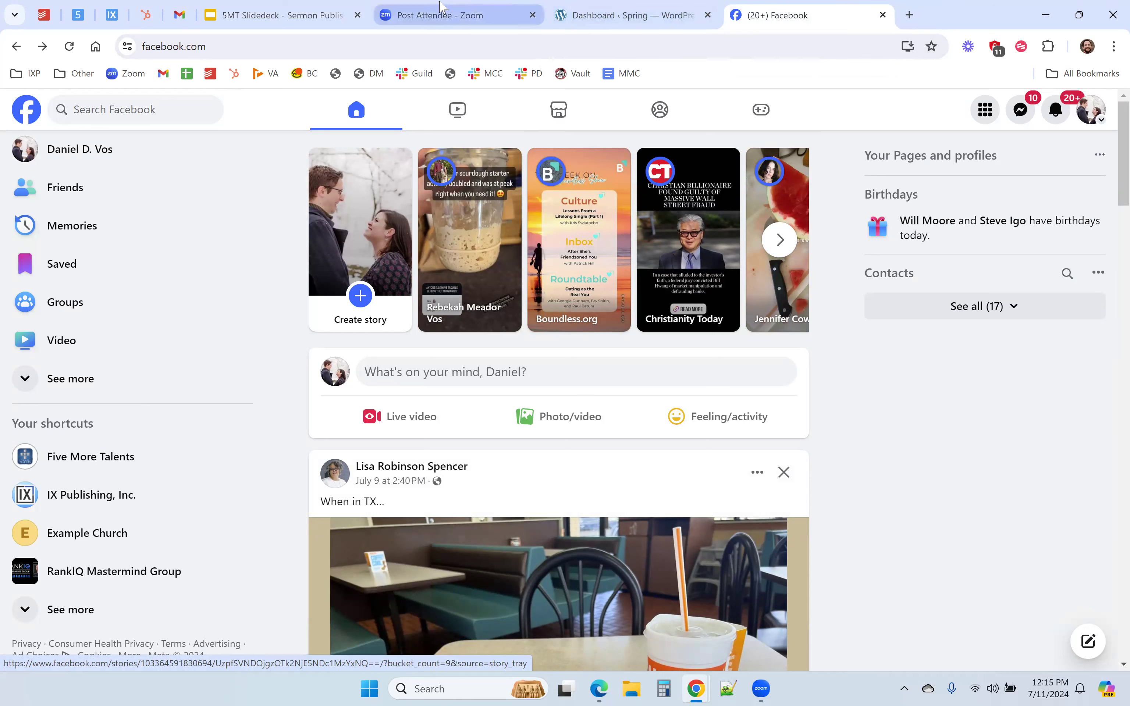
Switch to the sermon publishing slide deck and review the slides around "Configure social media appearance using Yoast SEO".
mouse_move(303, 13)
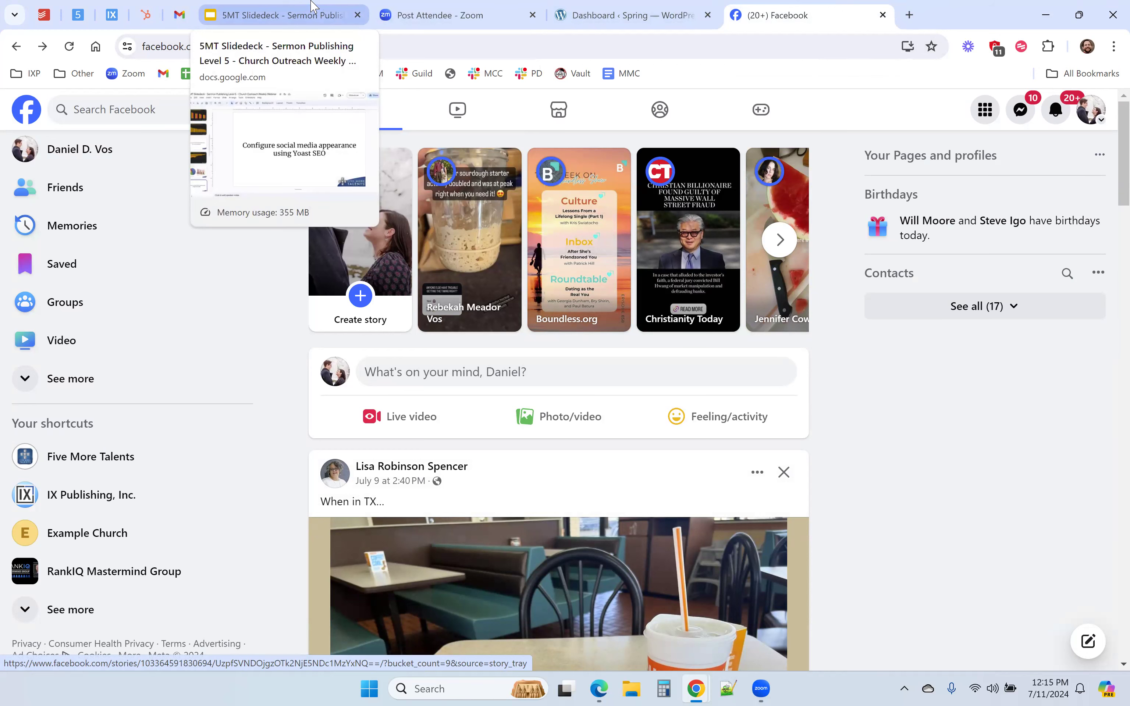
click(290, 17)
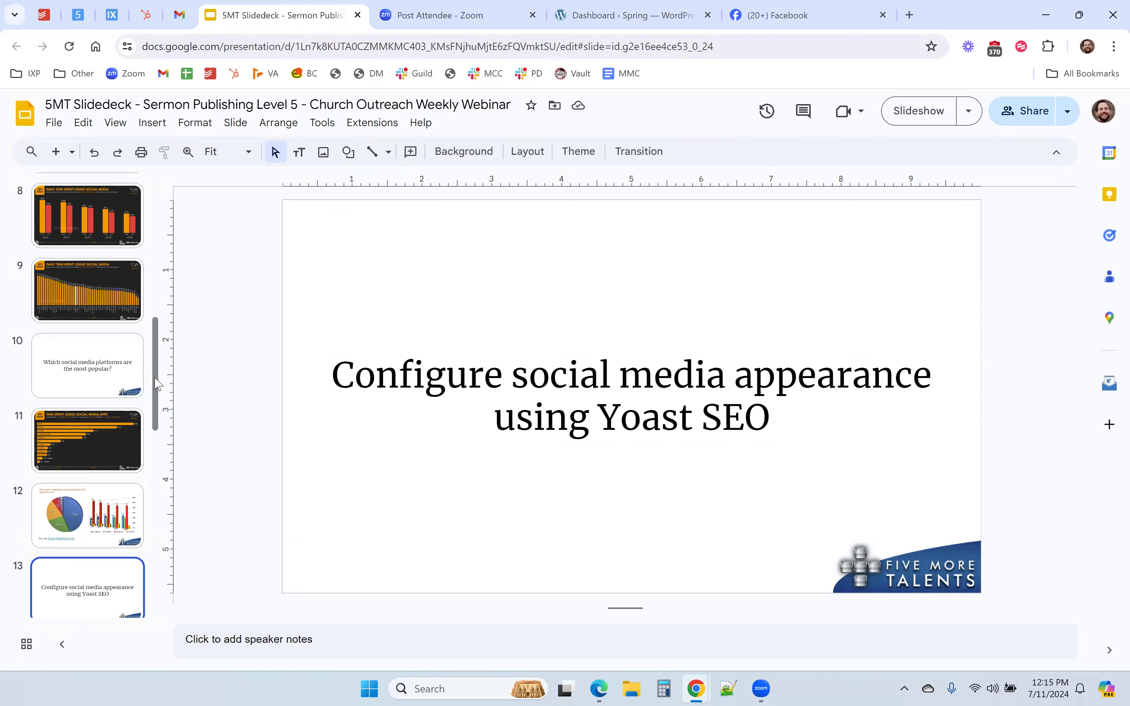
drag(158, 384, 158, 414)
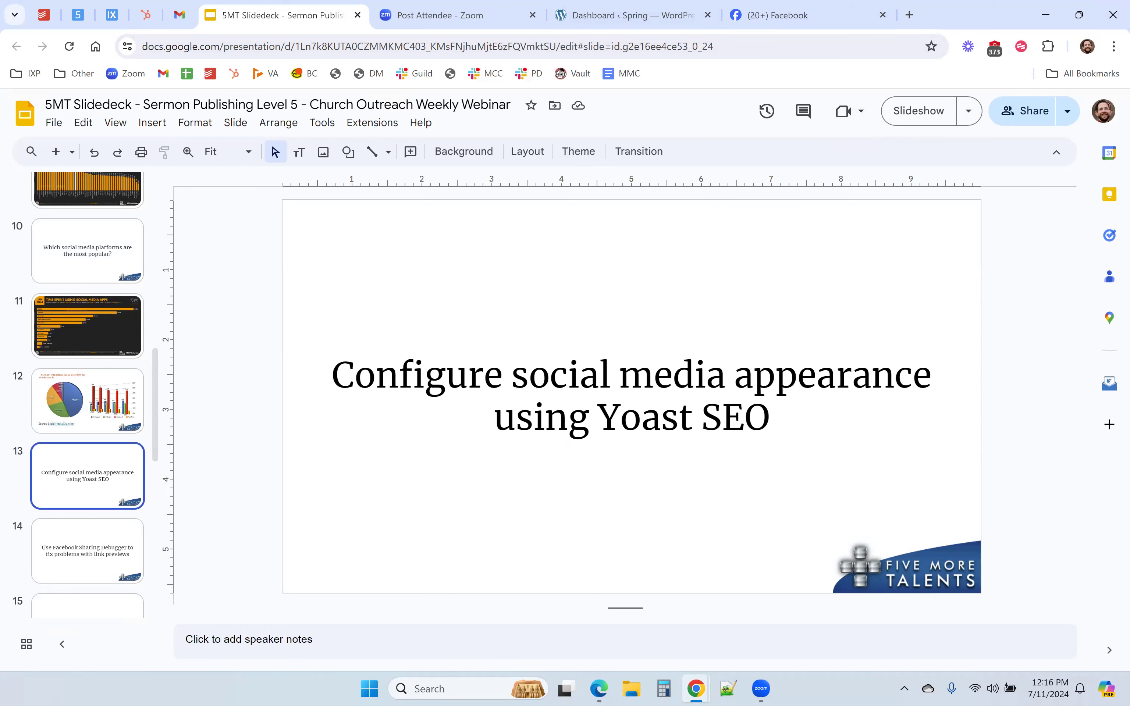
Open the Example Church page on Facebook and examine the link previews of its Acts 8:4-25 and Mark 6:45-54 sermon posts.
click(758, 15)
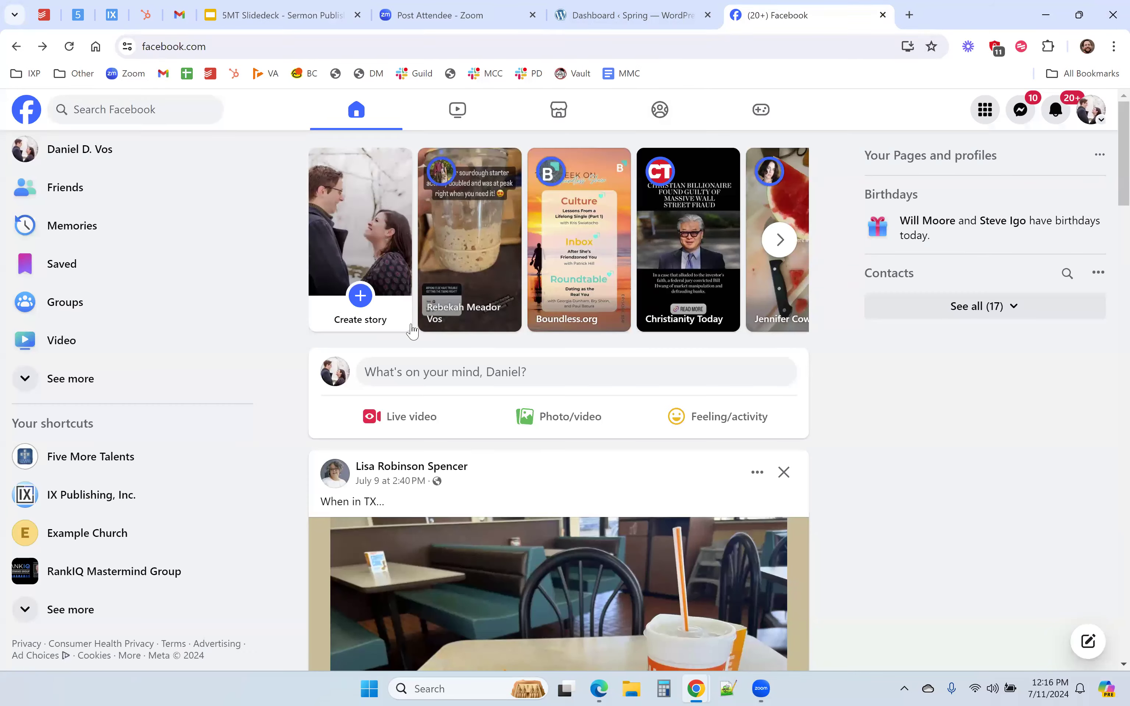
click(68, 542)
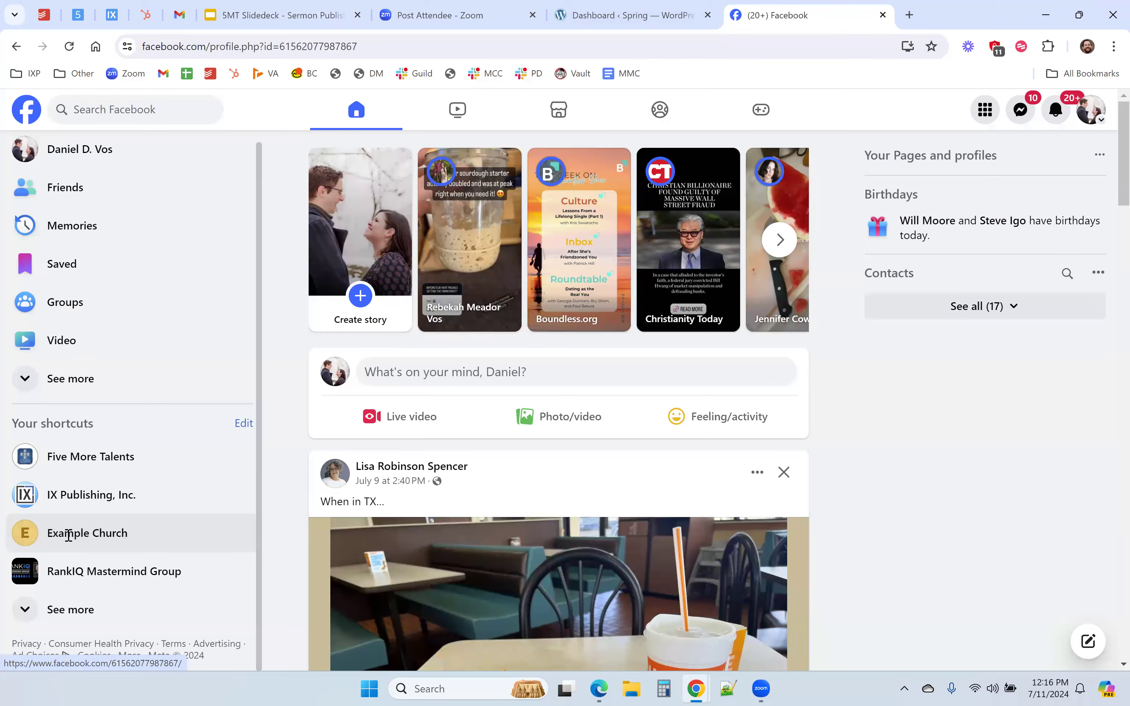
scroll(674, 432, down, 3)
scroll(675, 432, down, 8)
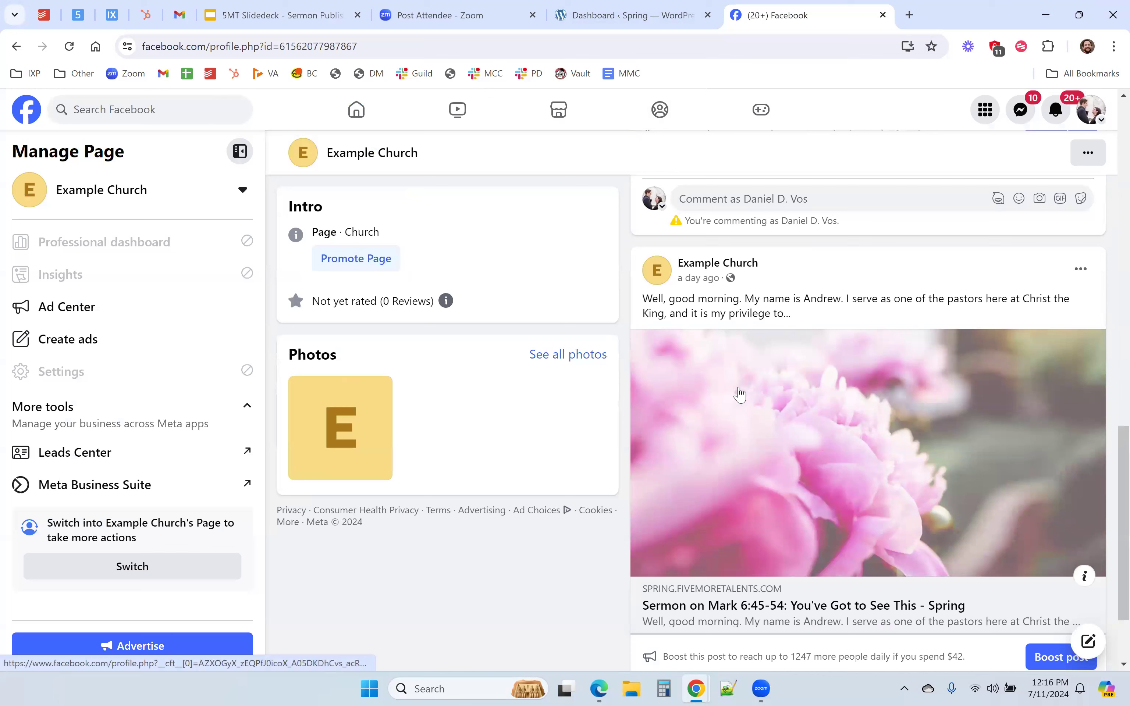
scroll(795, 464, up, 7)
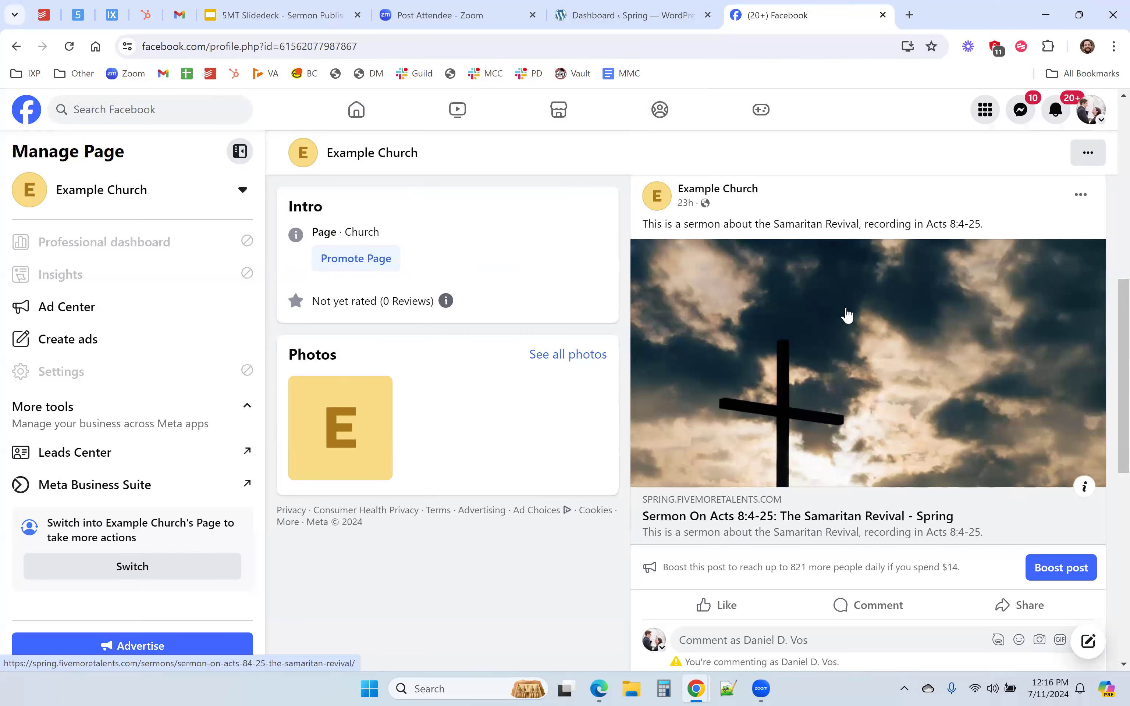
scroll(846, 316, down, 1)
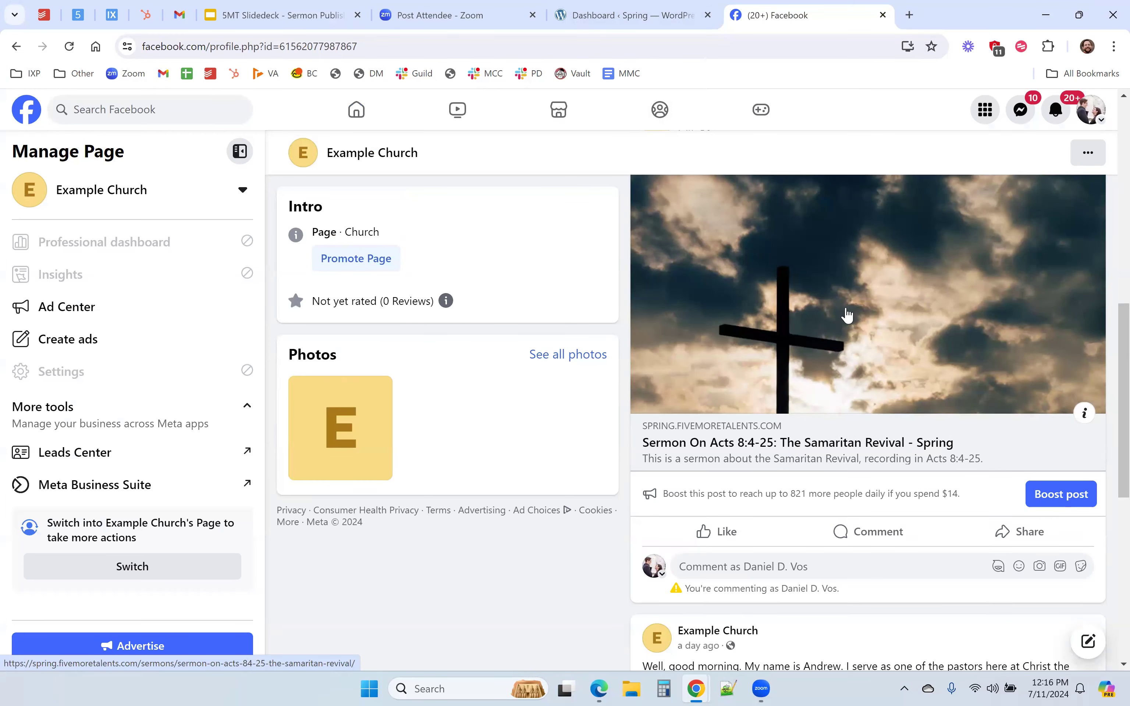
scroll(847, 316, down, 1)
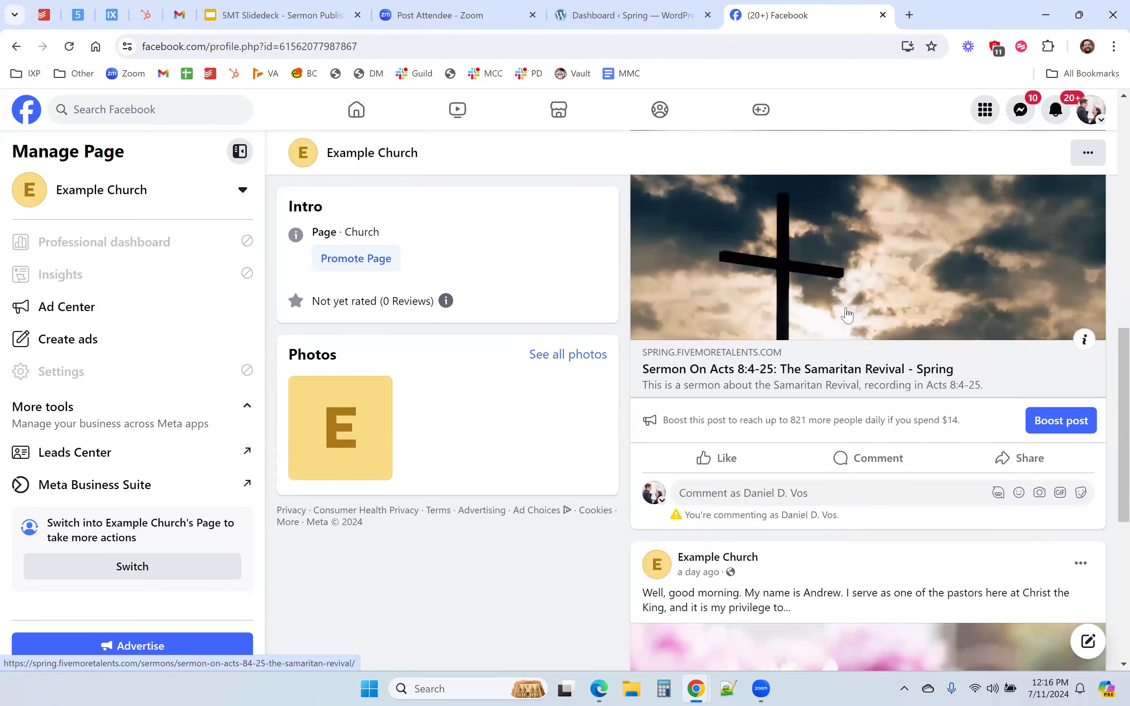
scroll(847, 315, down, 3)
scroll(841, 392, down, 1)
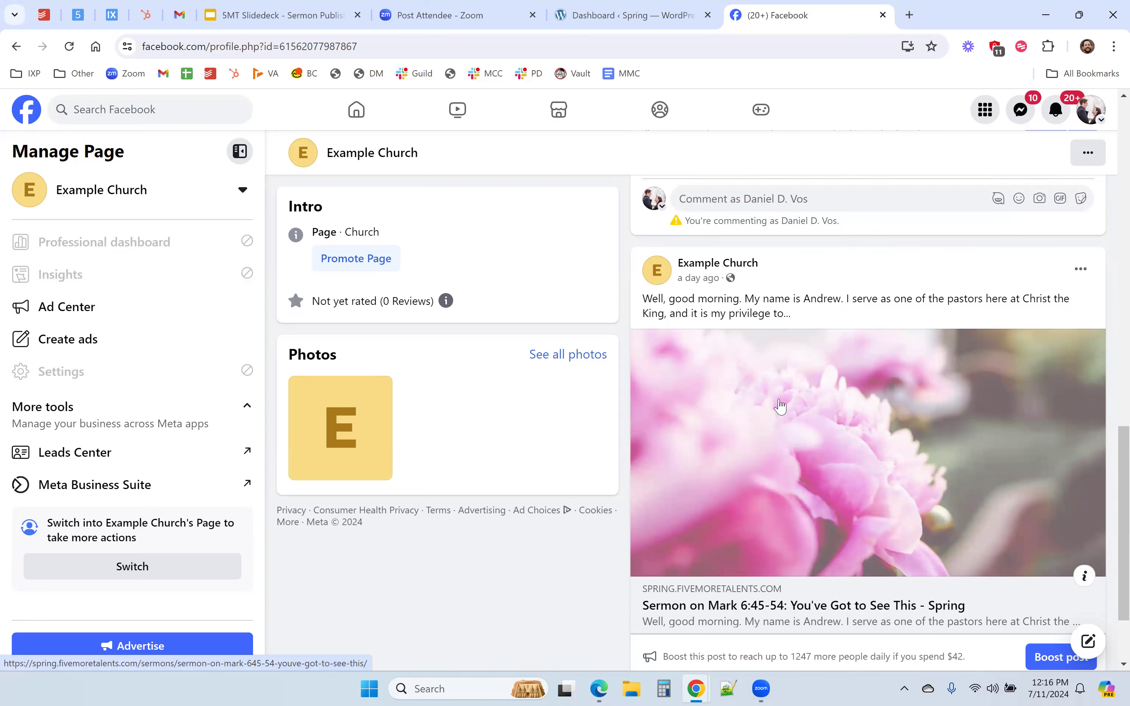
scroll(803, 488, up, 1)
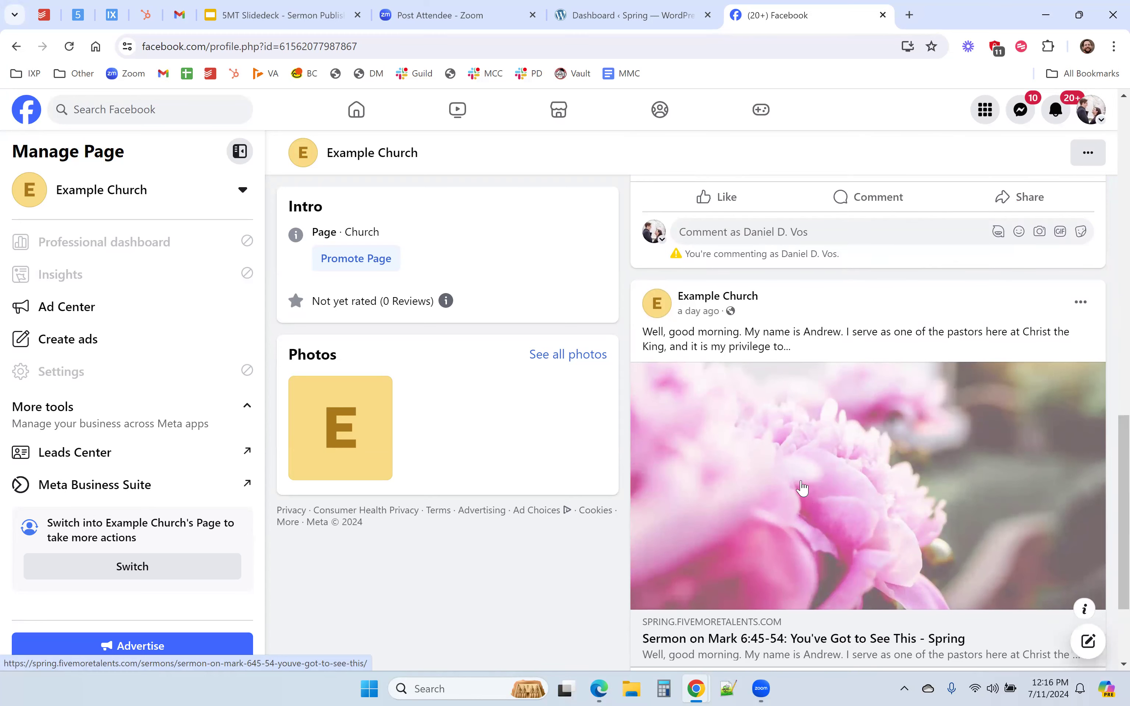
scroll(803, 488, up, 6)
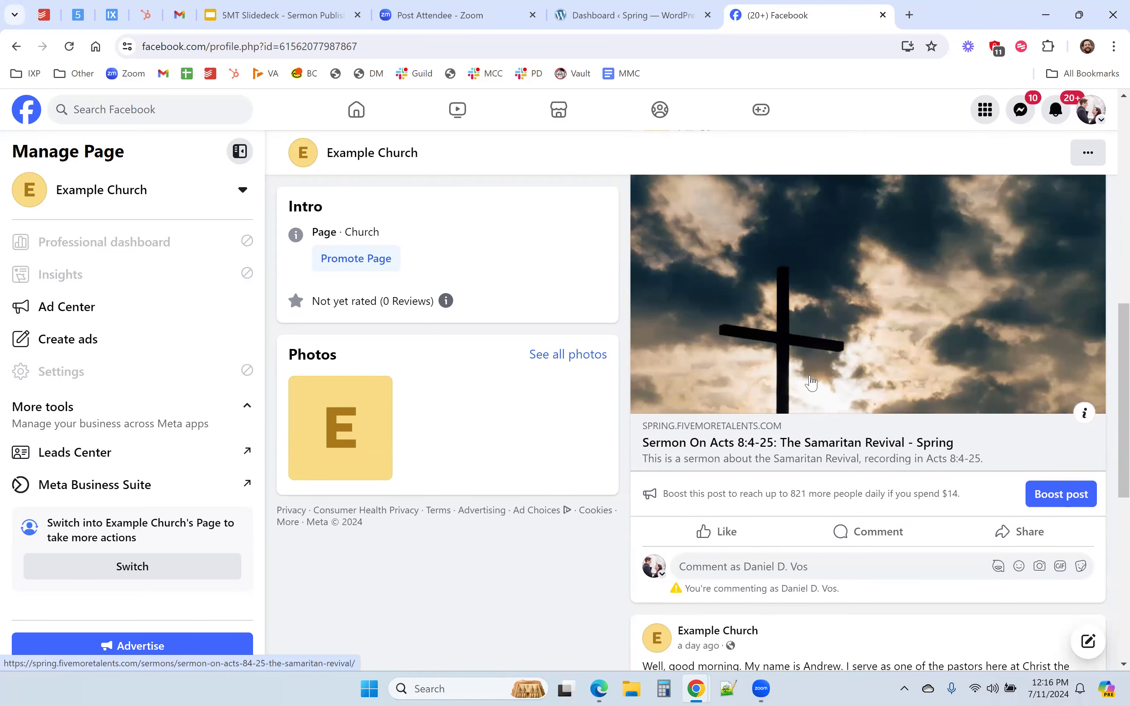
scroll(811, 383, up, 3)
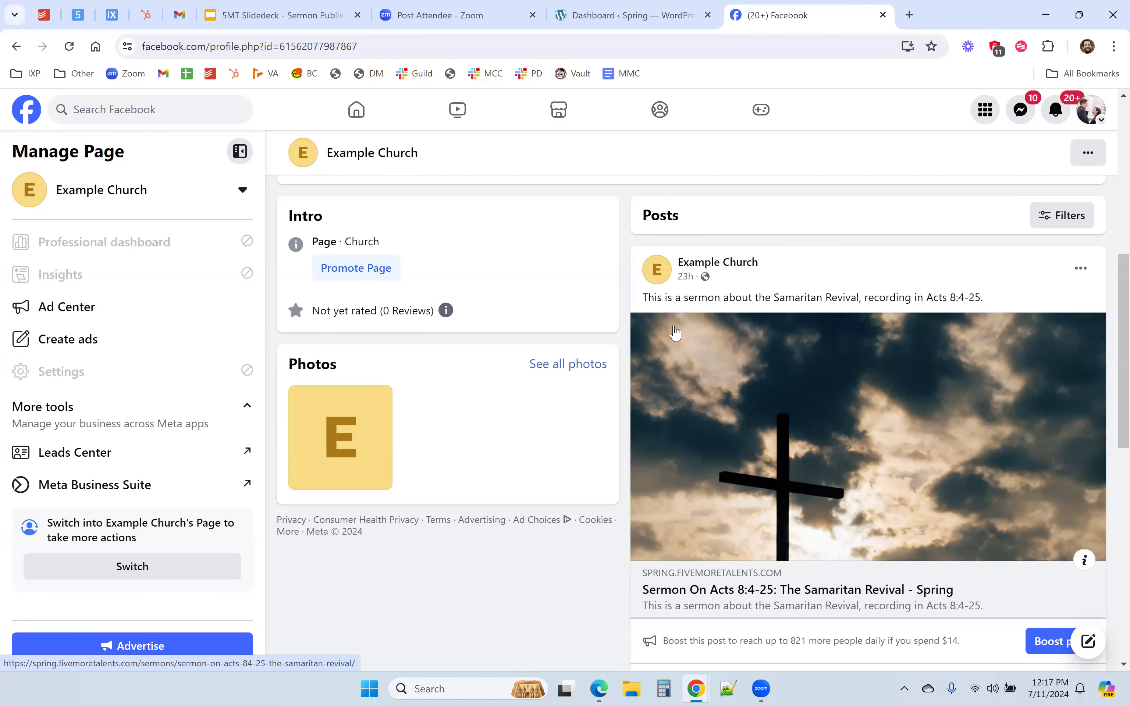
Switch to the Spring WordPress site and open the draft sermon "Expository Apologetics Session 1" for editing.
click(581, 18)
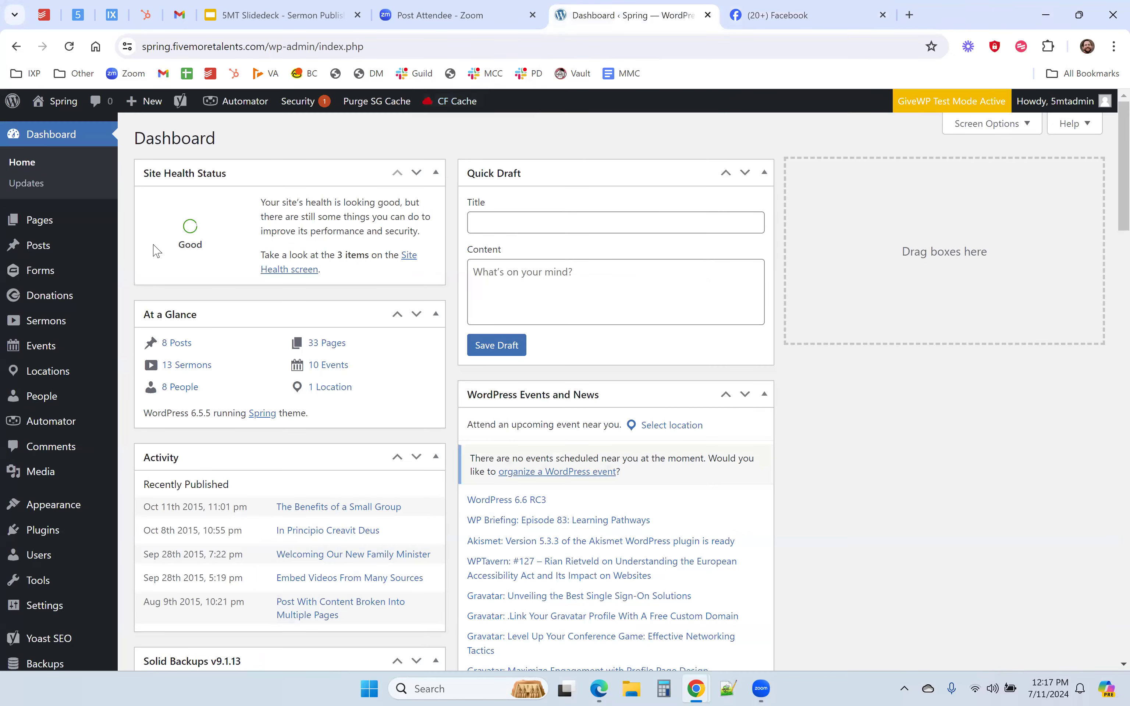
mouse_move(44, 323)
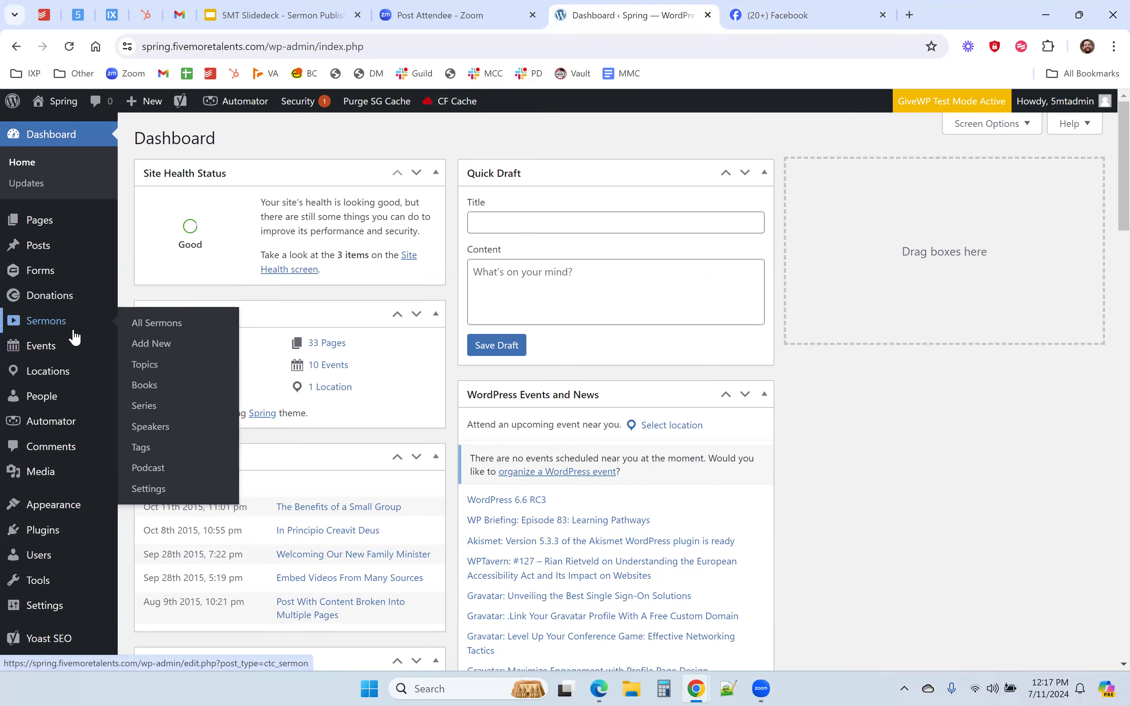
key(ctrl+shift+b)
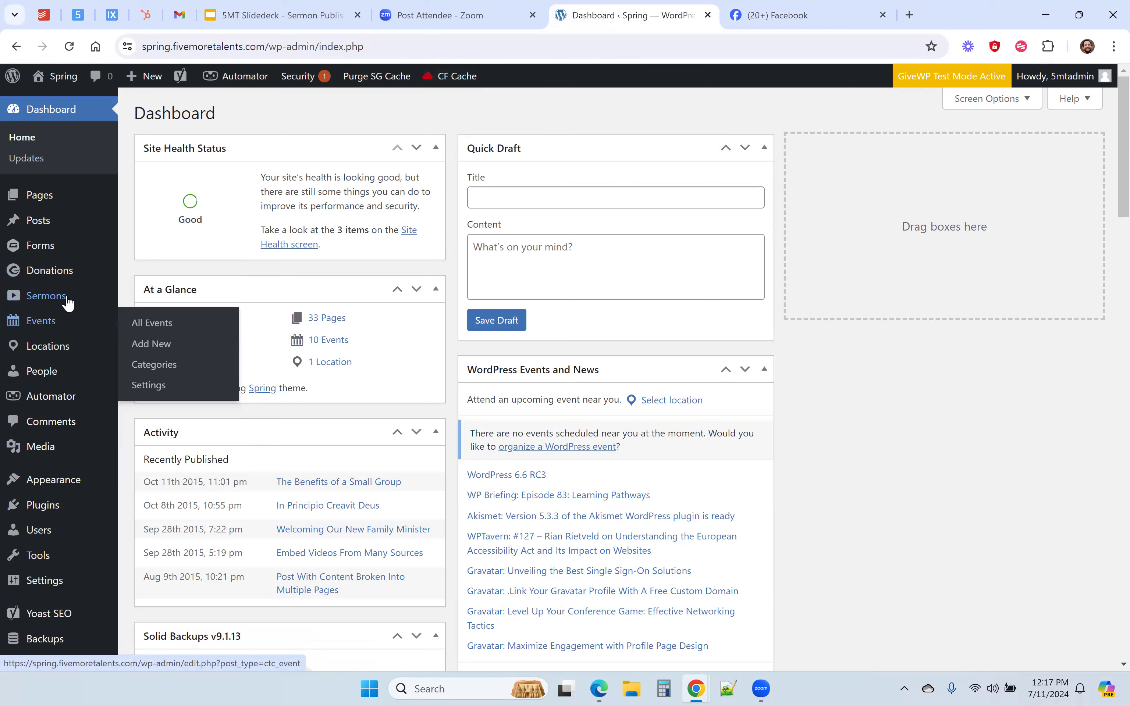
click(62, 306)
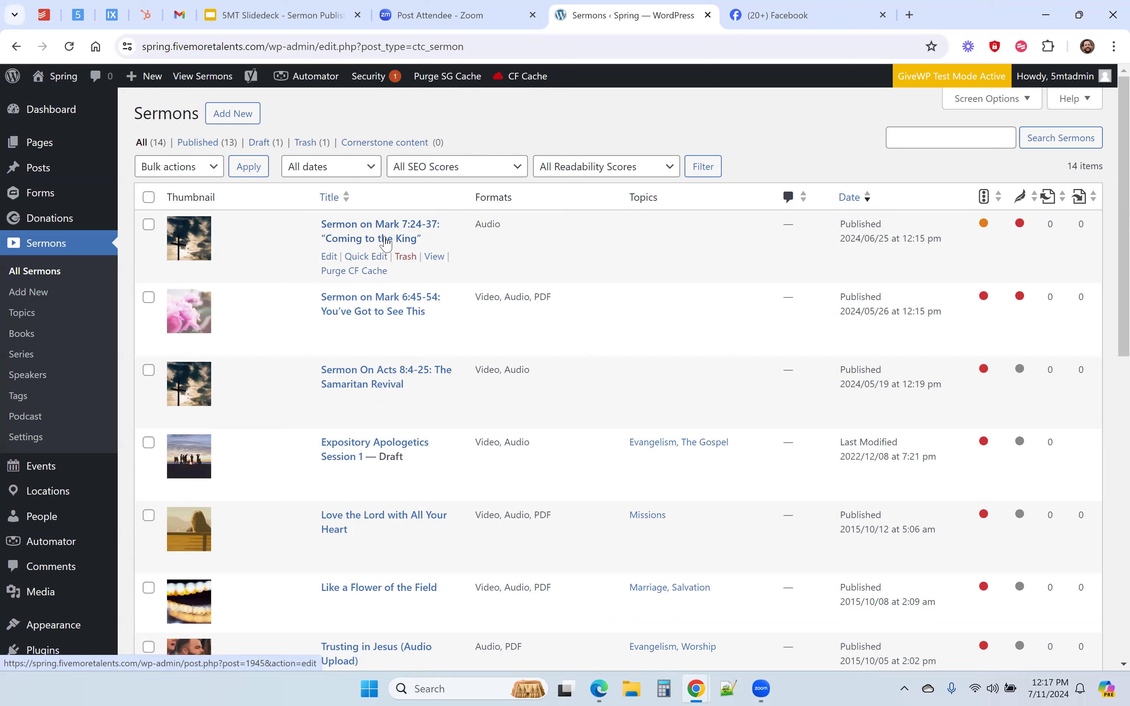
click(362, 446)
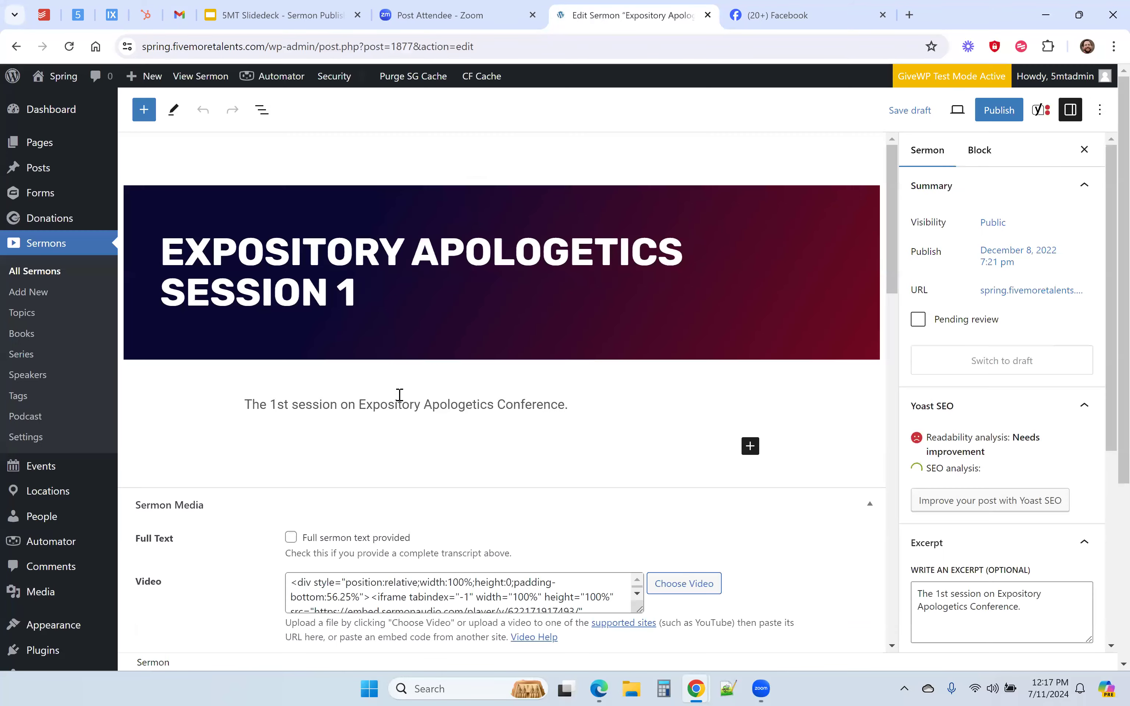
Review the draft sermon's Yoast SEO section and close the Zoom post-attendee page.
scroll(399, 395, down, 10)
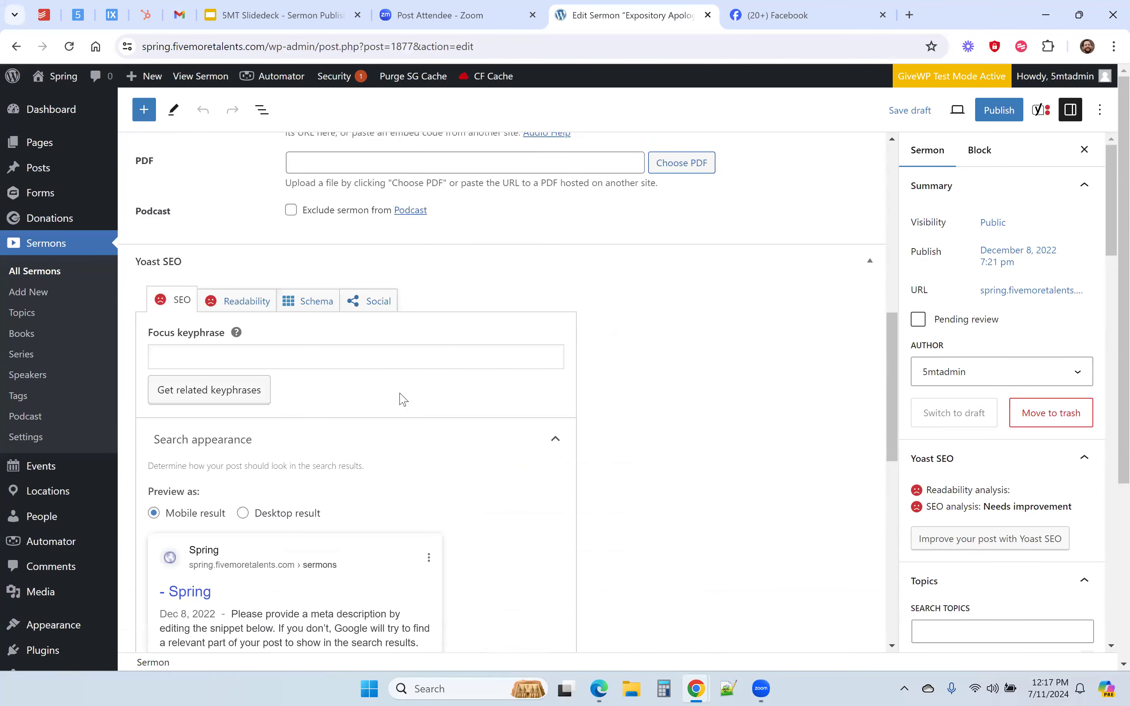
scroll(402, 399, down, 6)
scroll(399, 396, up, 8)
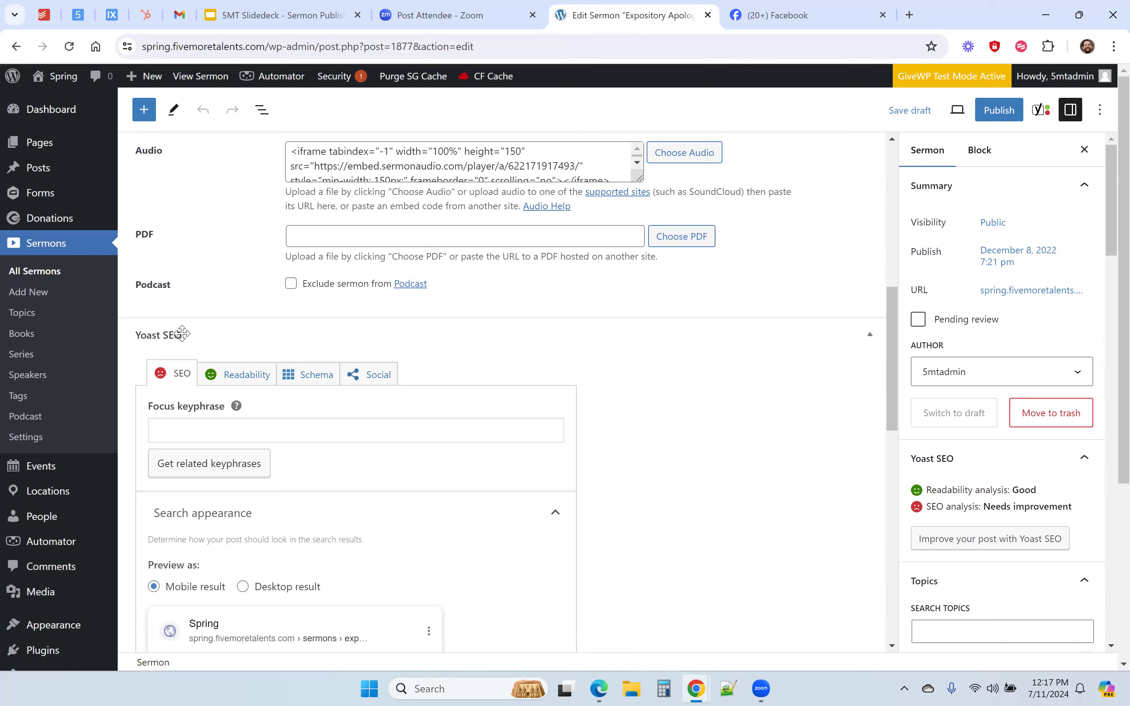
click(532, 15)
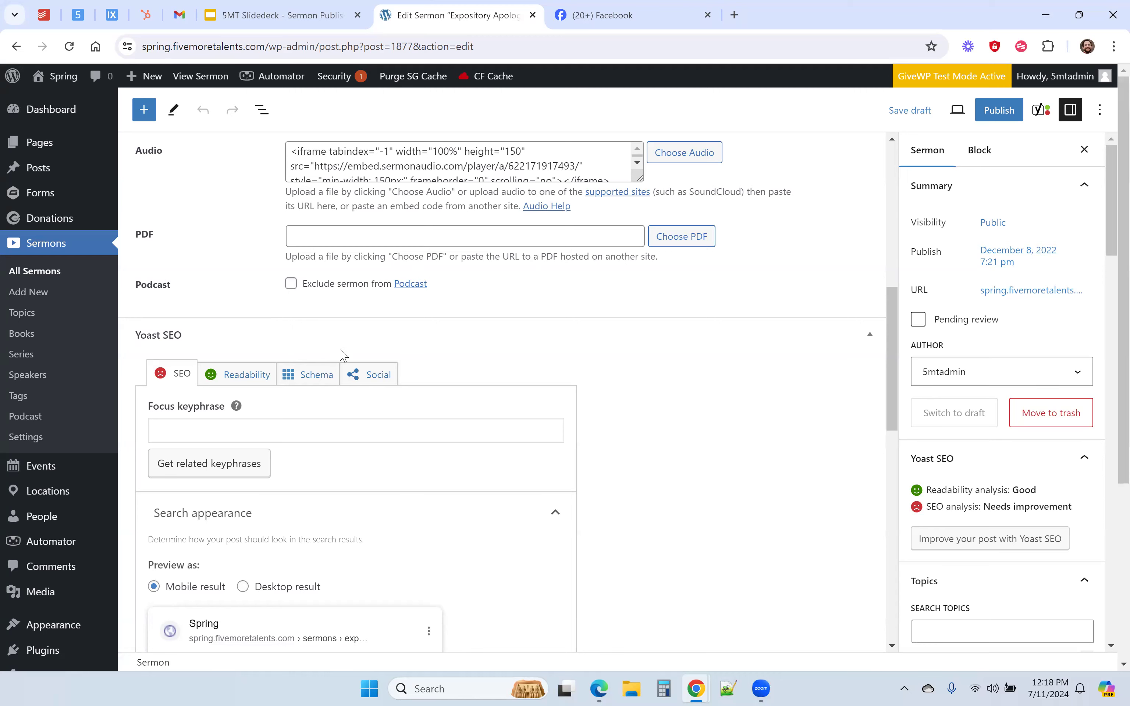
Save the draft sermon "Expository Apologetics Session 1" and publish it.
scroll(462, 348, up, 7)
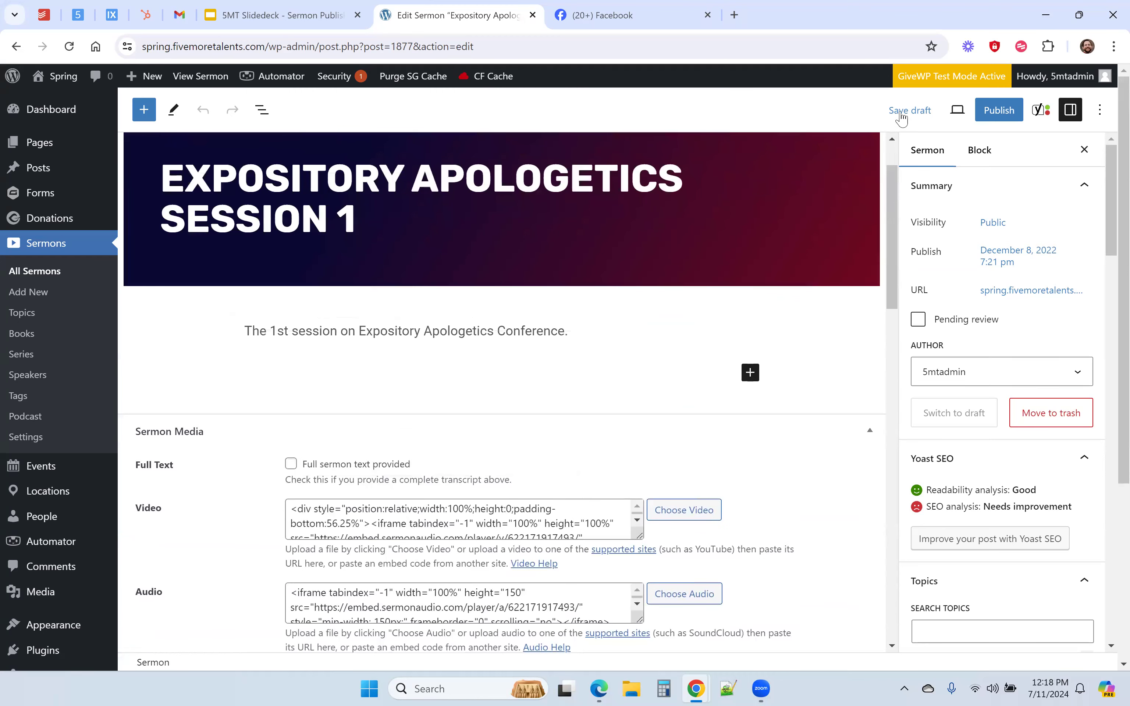
click(915, 114)
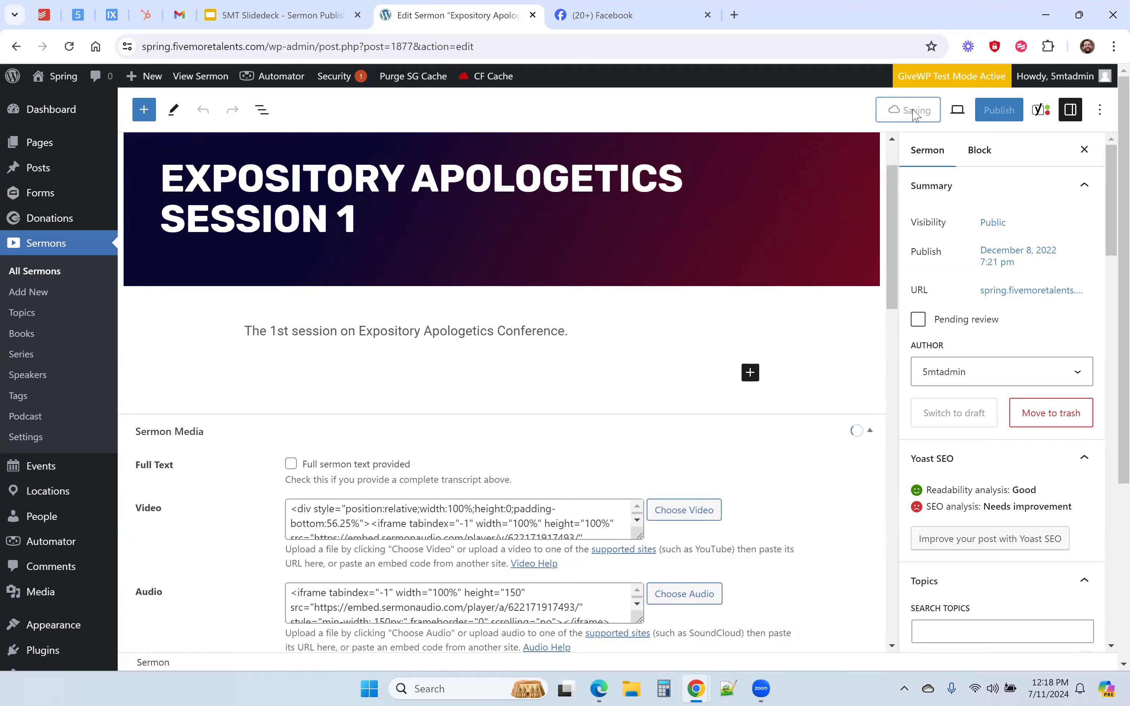
click(996, 117)
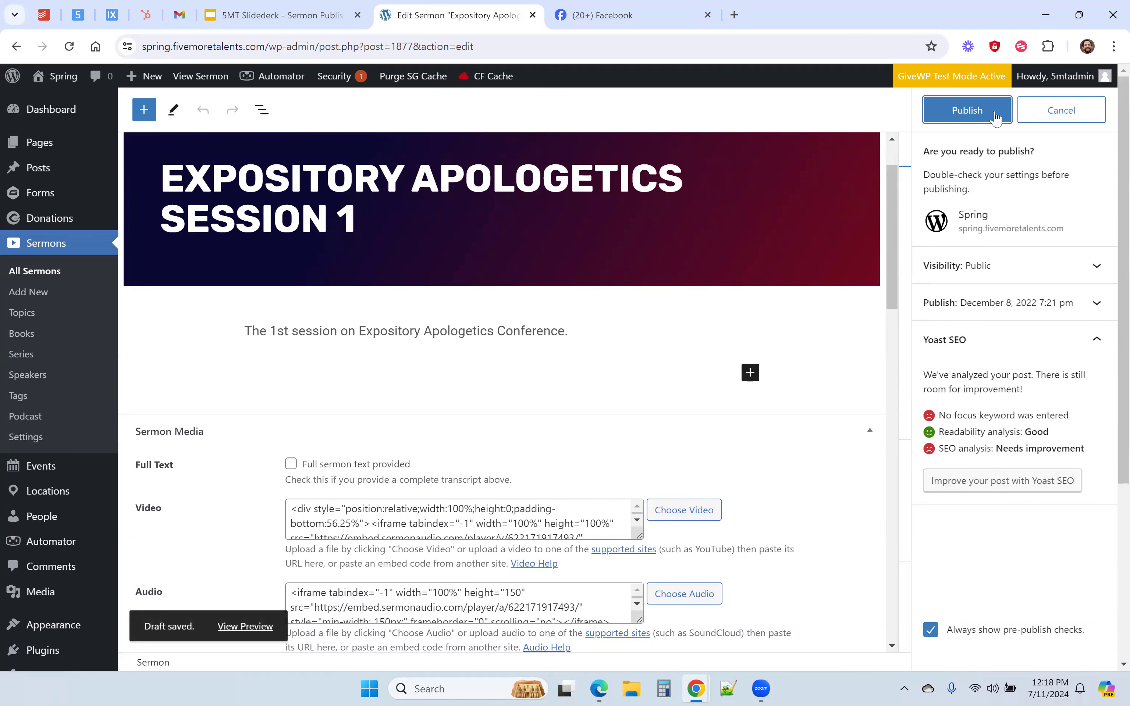
click(974, 110)
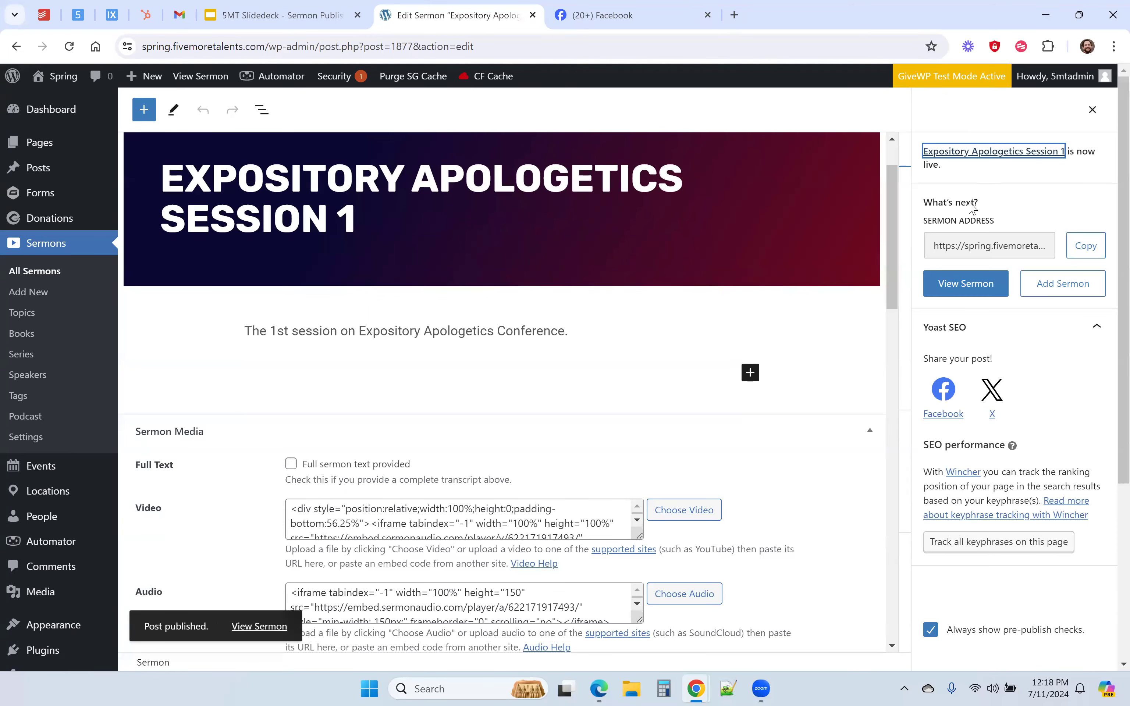
View the published sermon's page in a new browser tab and copy its URL.
right_click(955, 285)
click(876, 299)
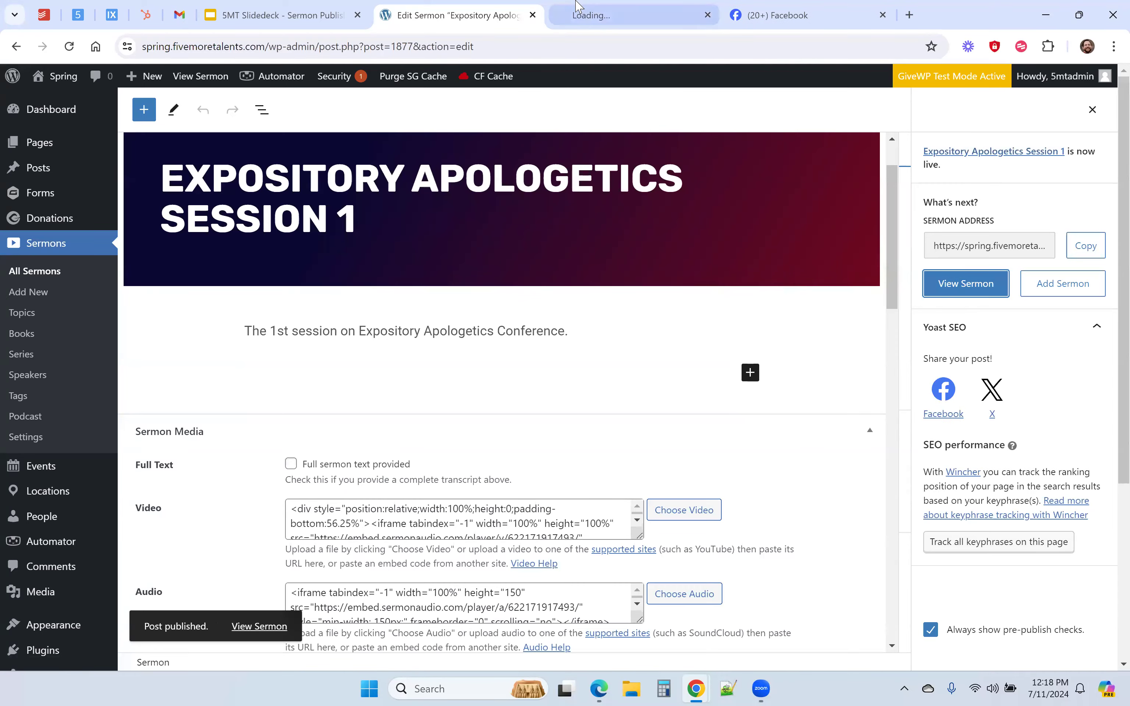
click(577, 11)
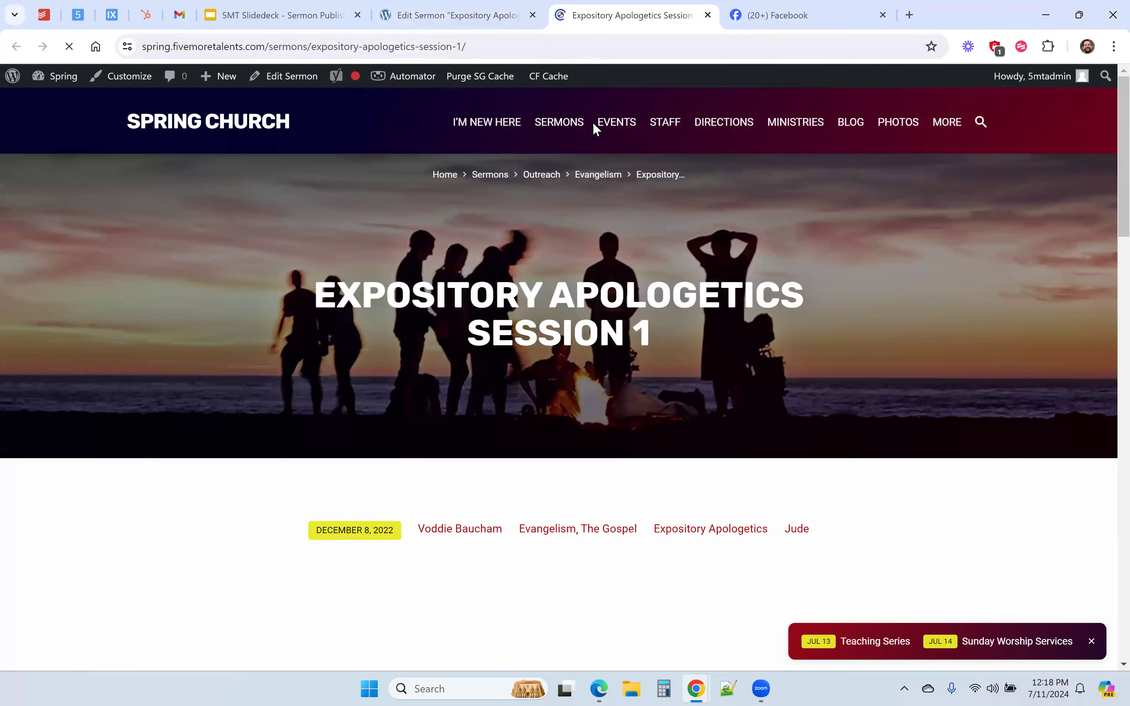
scroll(415, 325, down, 1)
scroll(416, 324, down, 3)
scroll(416, 323, up, 4)
click(341, 46)
right_click(342, 52)
click(384, 182)
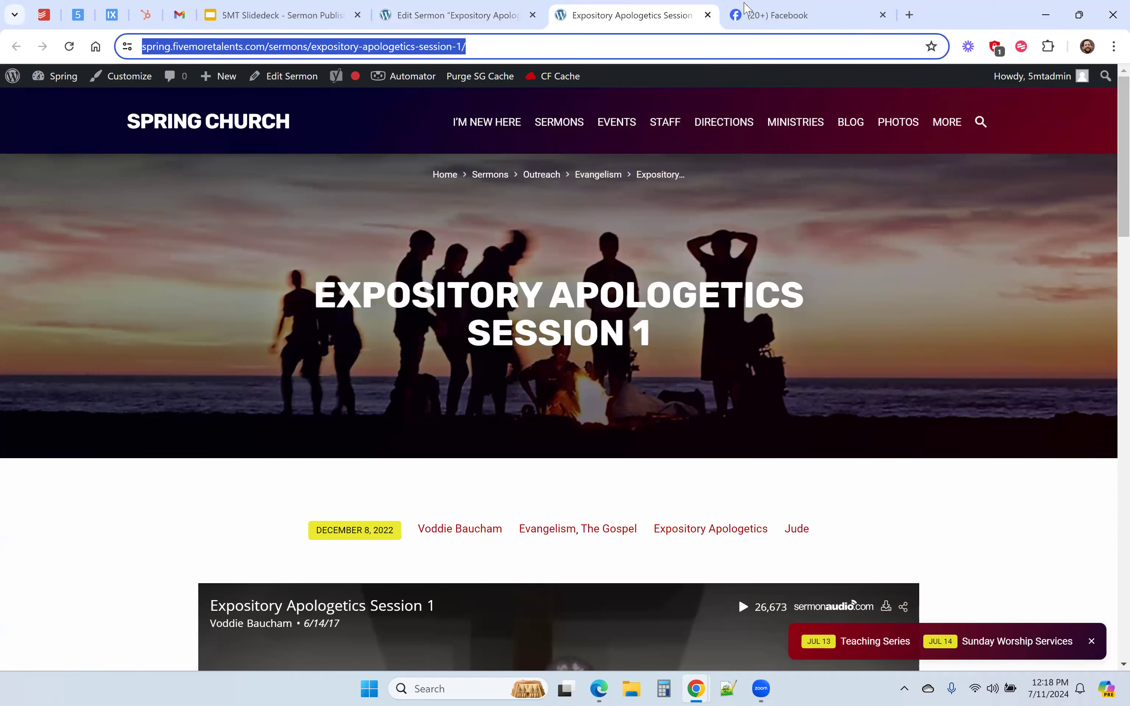
Return to Facebook and switch into the Example Church page to act as it.
click(753, 11)
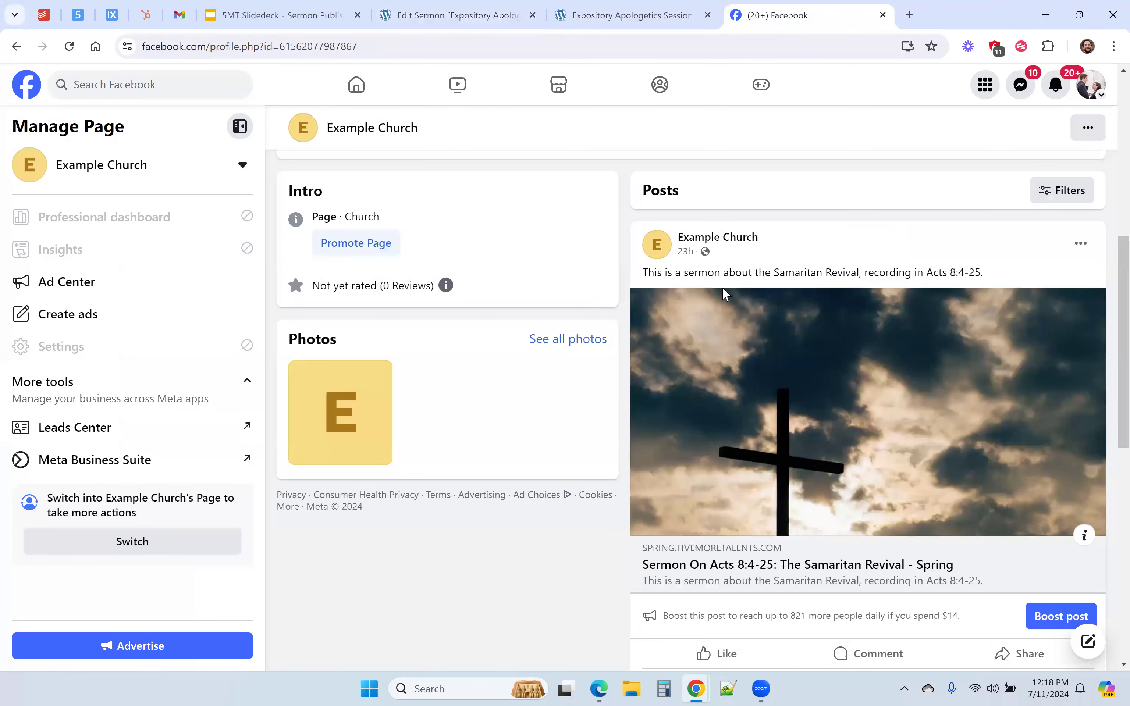
scroll(726, 435, up, 5)
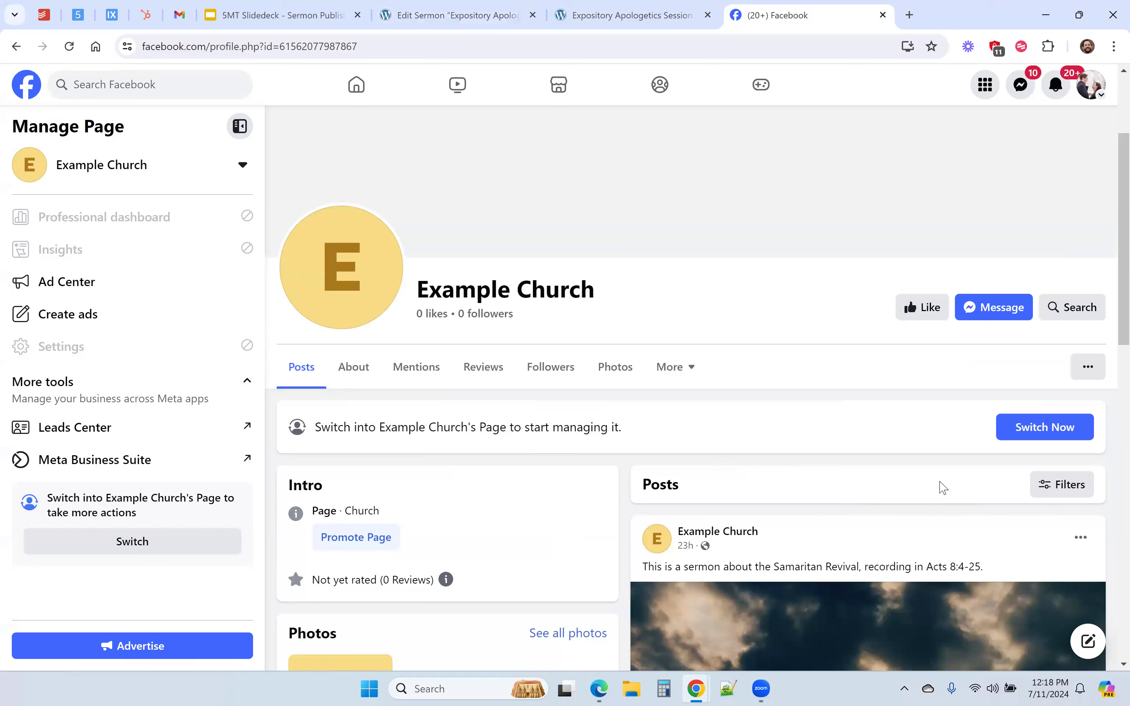
click(1023, 429)
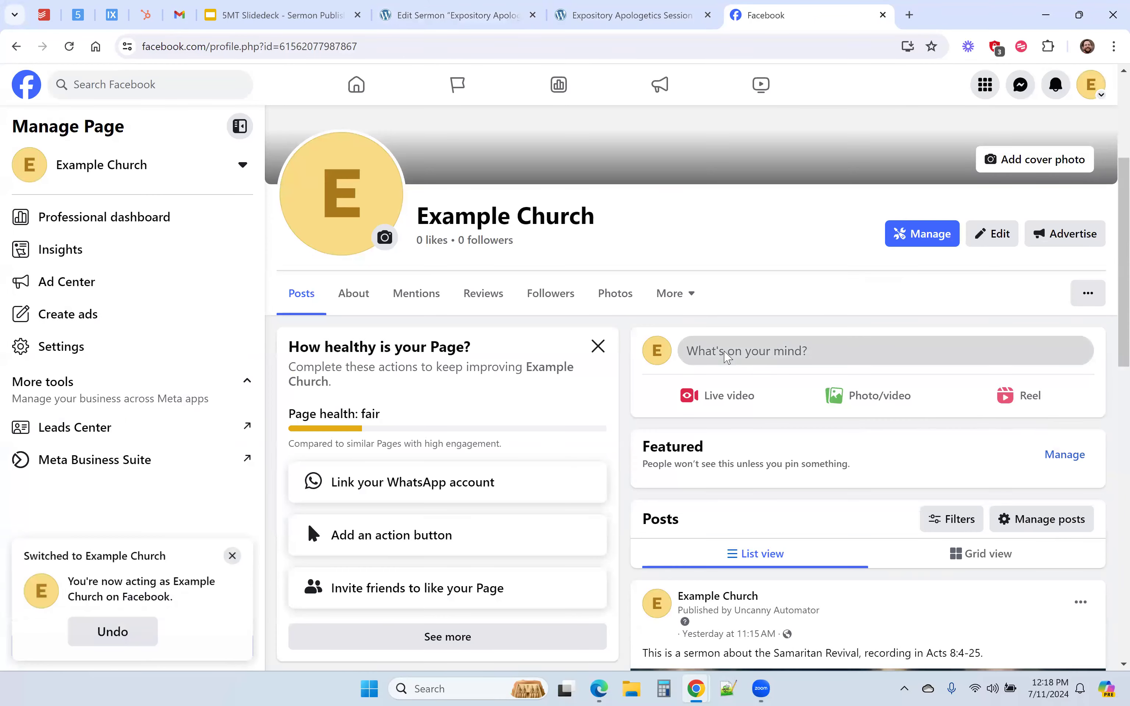
Create a page post containing the copied Expository Apologetics Session 1 link and check its link preview.
click(703, 349)
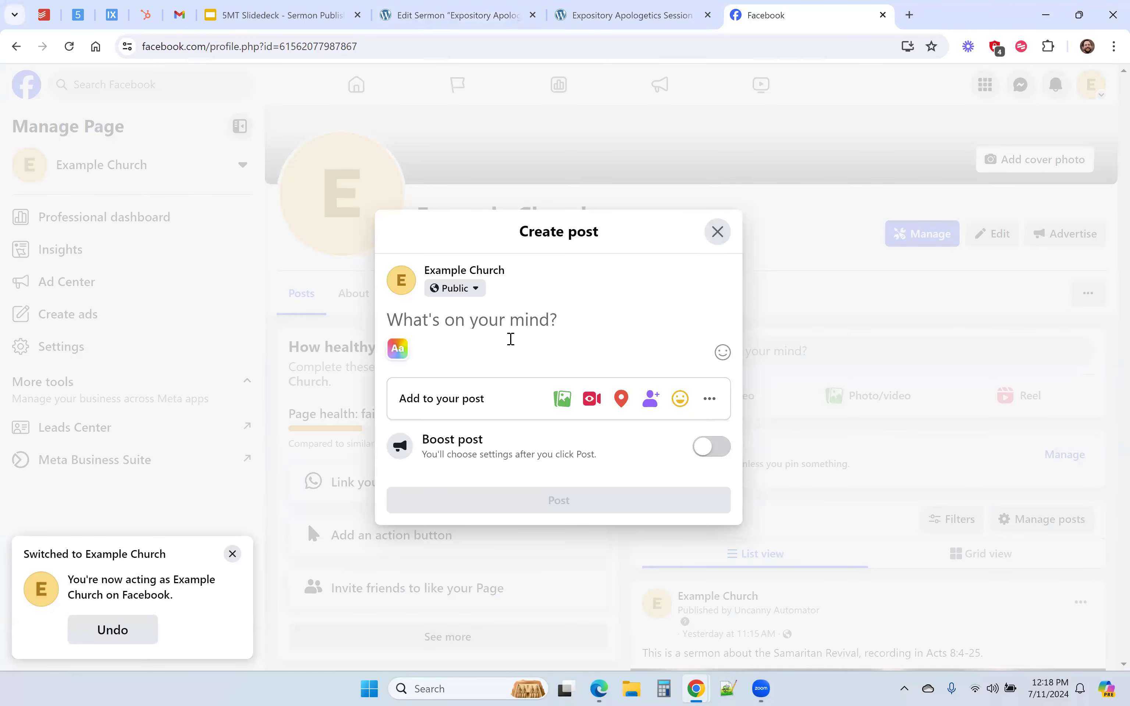
key(ctrl+v)
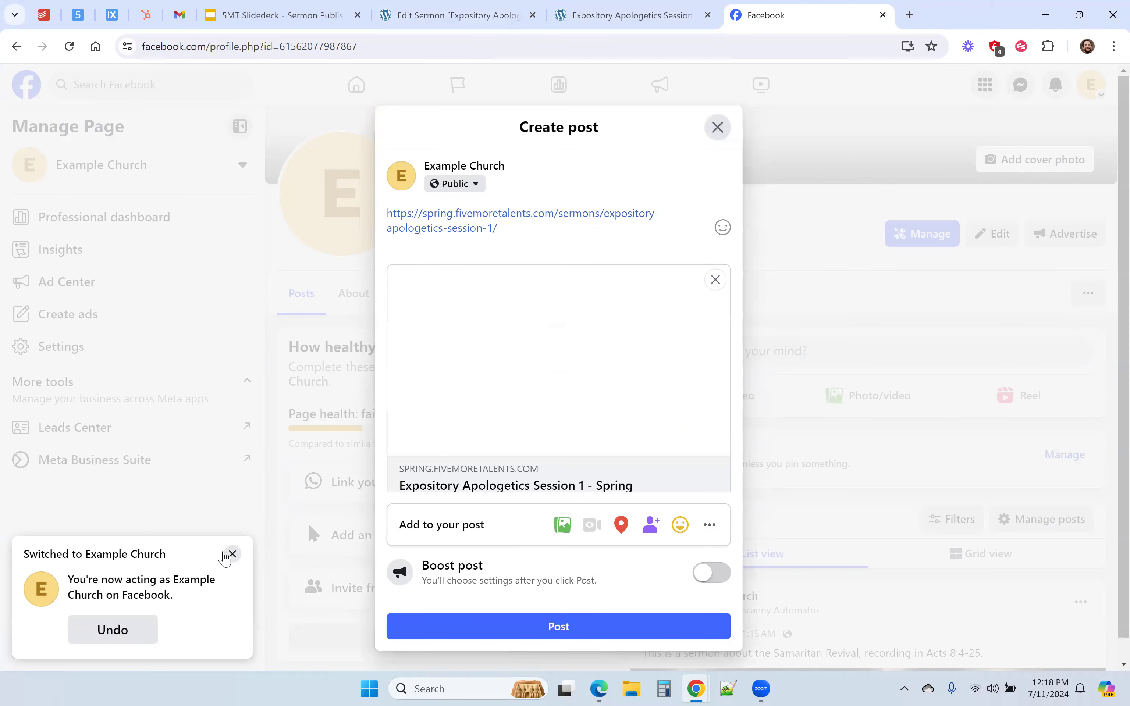
click(232, 554)
scroll(475, 359, down, 1)
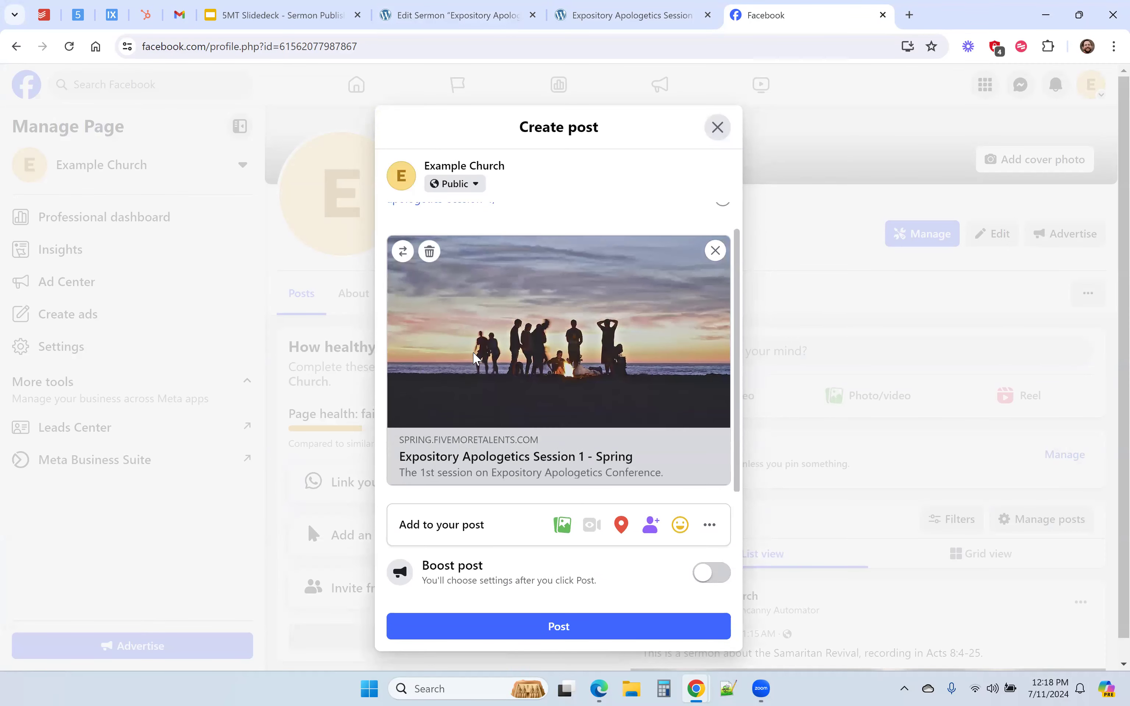
scroll(494, 414, up, 1)
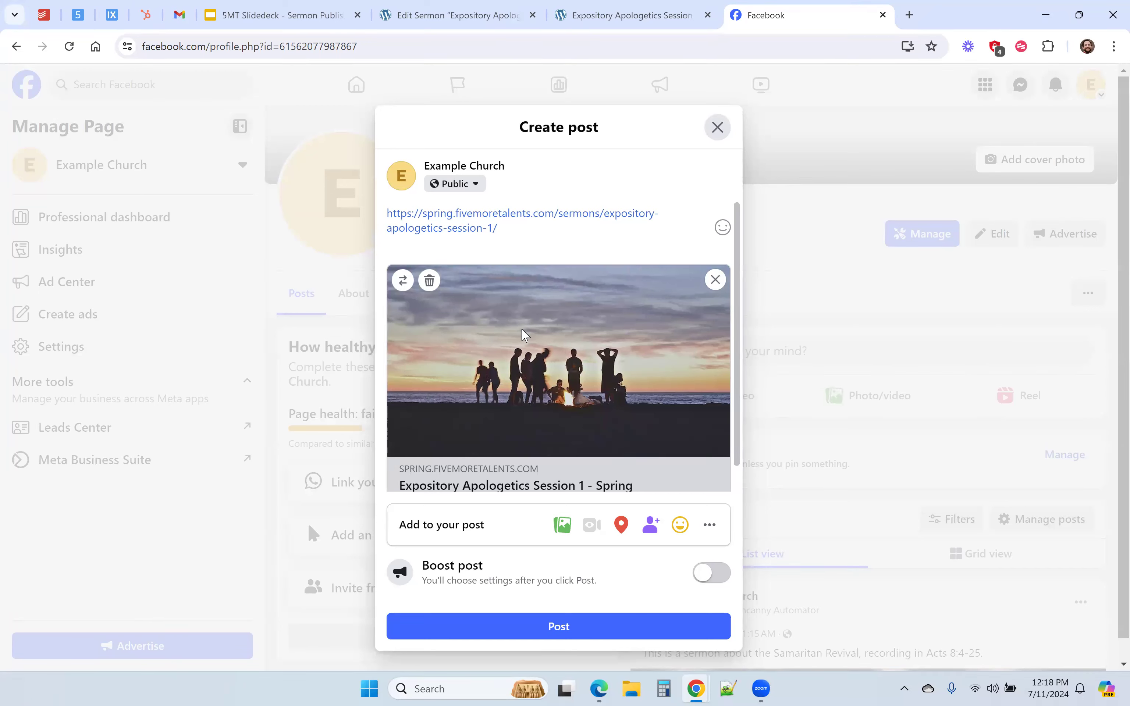
Review the sermon link preview's title and description in the page post draft, and close the post without publishing it.
scroll(524, 332, down, 1)
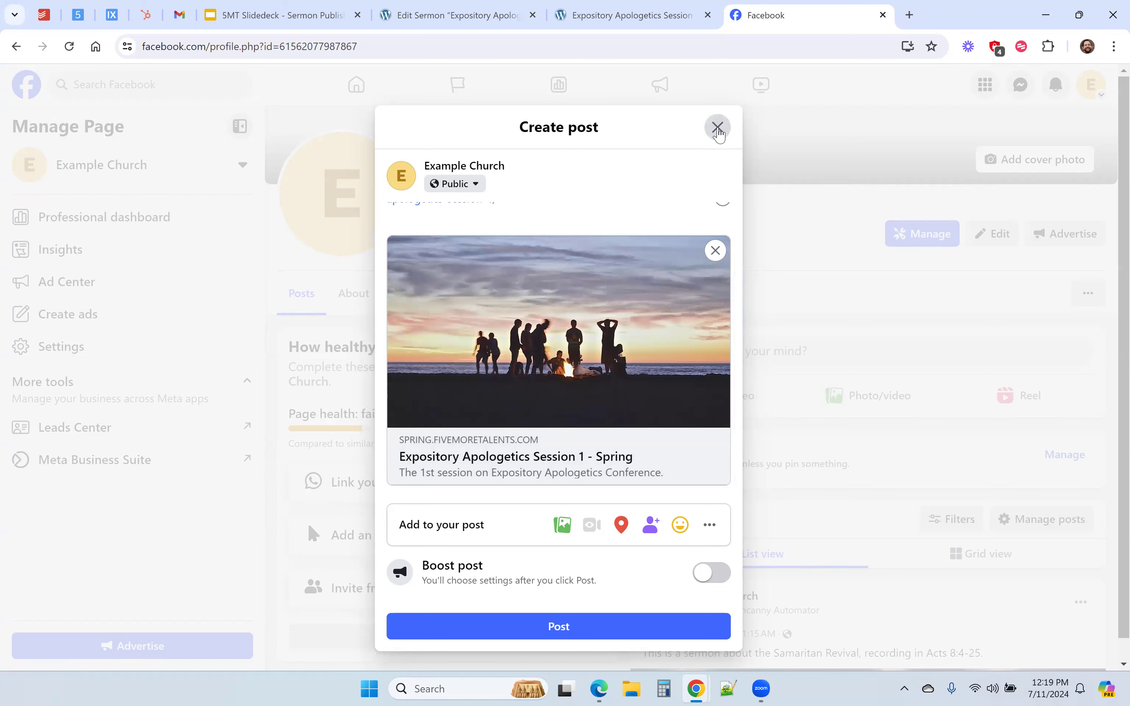
click(718, 130)
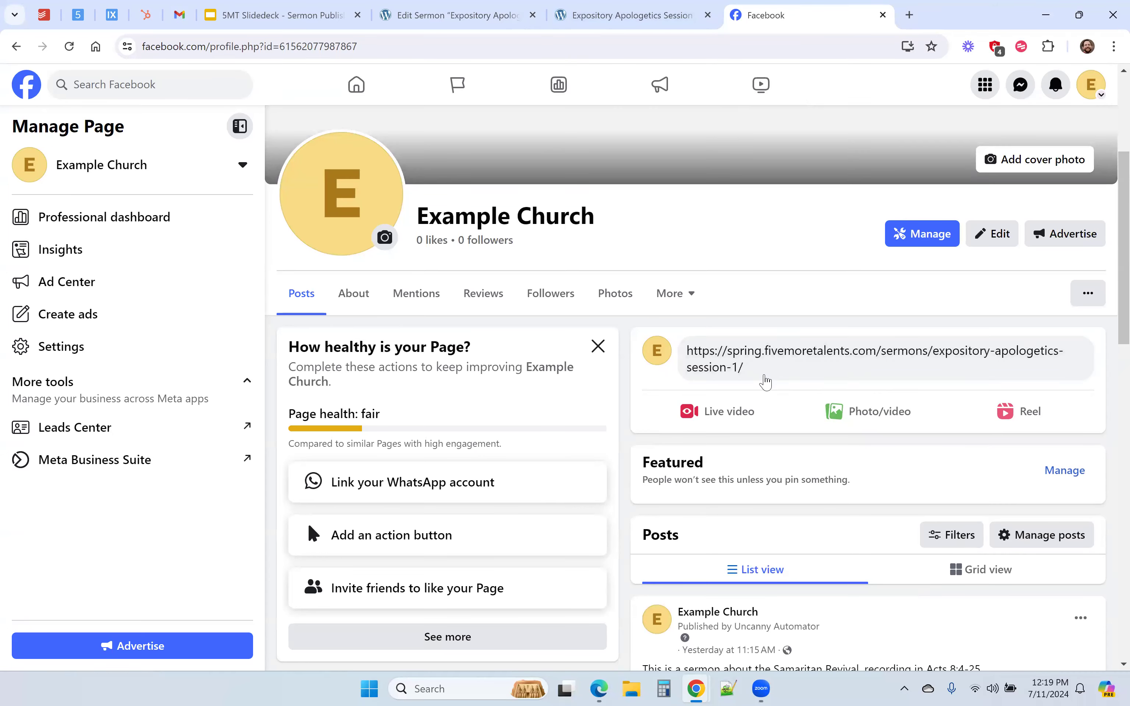
click(768, 369)
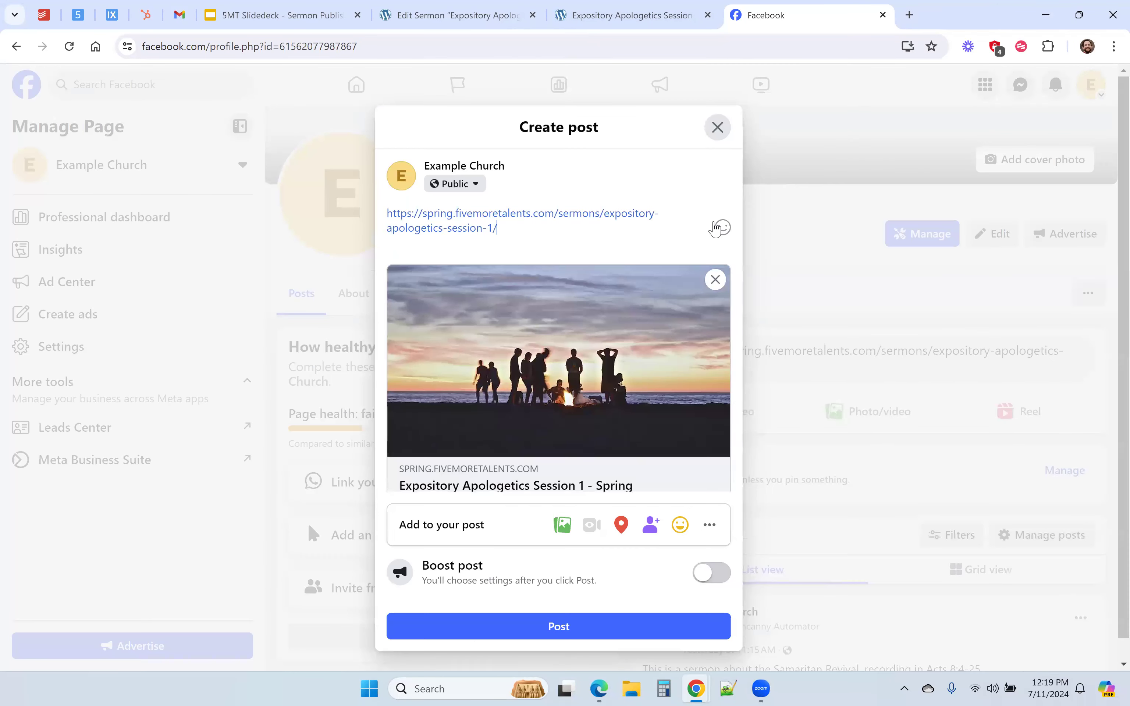
click(717, 128)
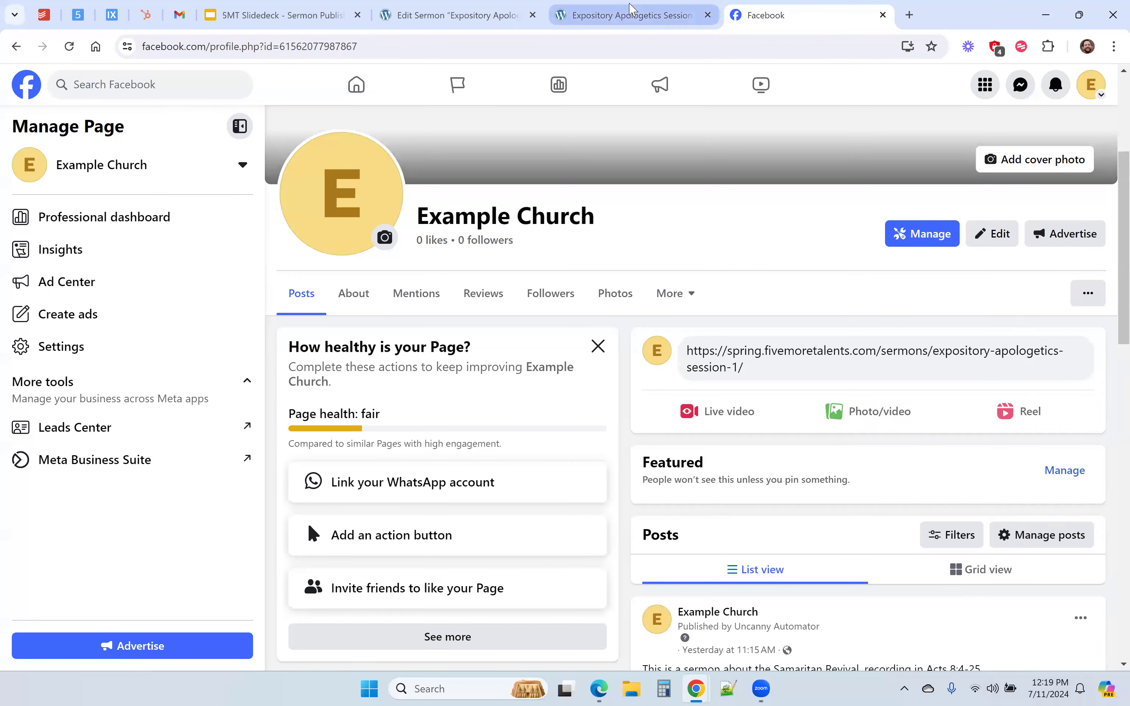
Return to the sermon's WordPress editor and display Yoast SEO's social image, title and description settings.
click(630, 10)
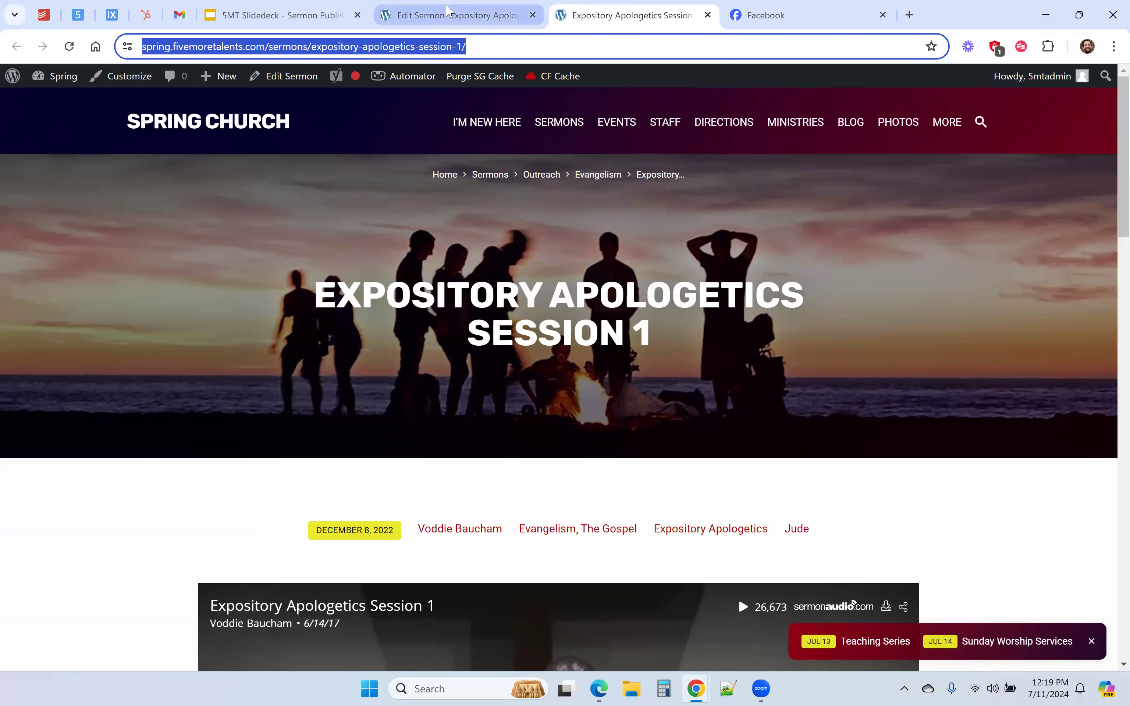
click(446, 9)
scroll(682, 344, down, 1)
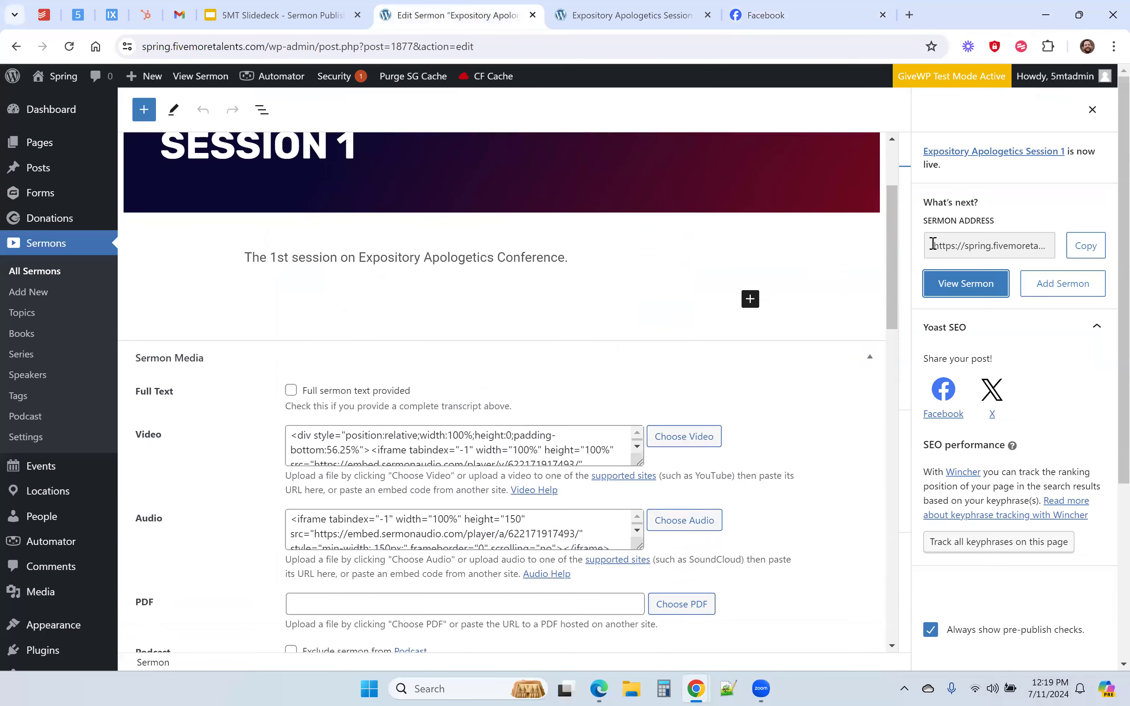
scroll(585, 273, down, 2)
click(1093, 113)
scroll(554, 367, down, 1)
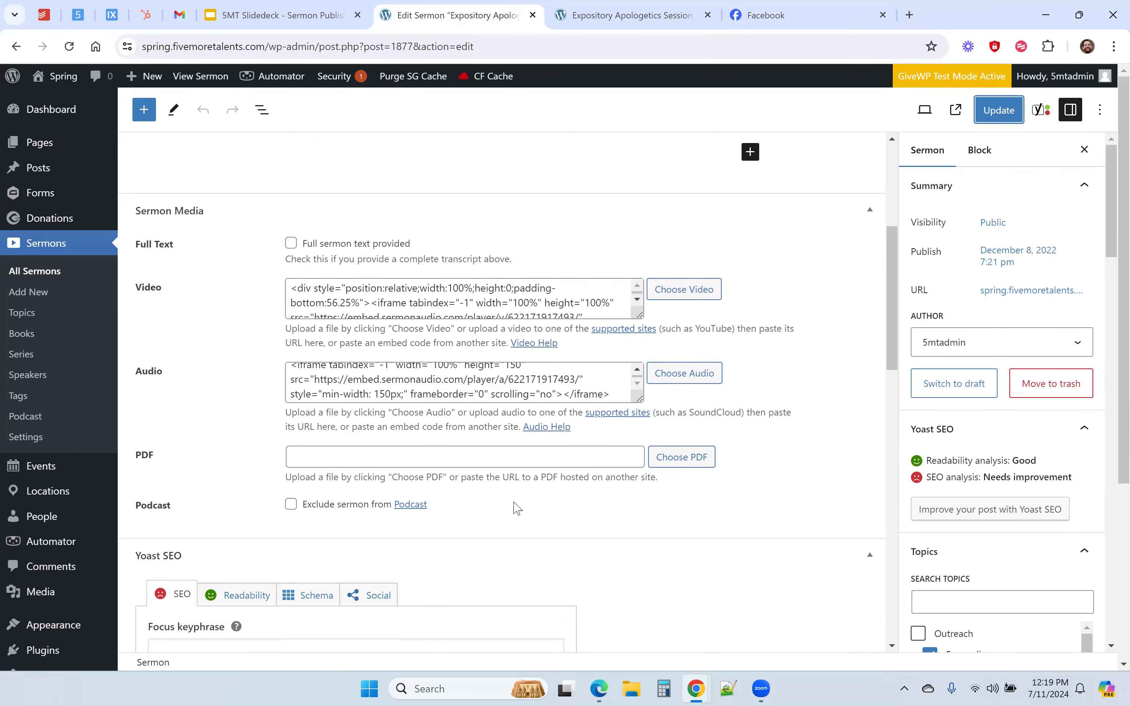
scroll(517, 507, down, 2)
click(369, 450)
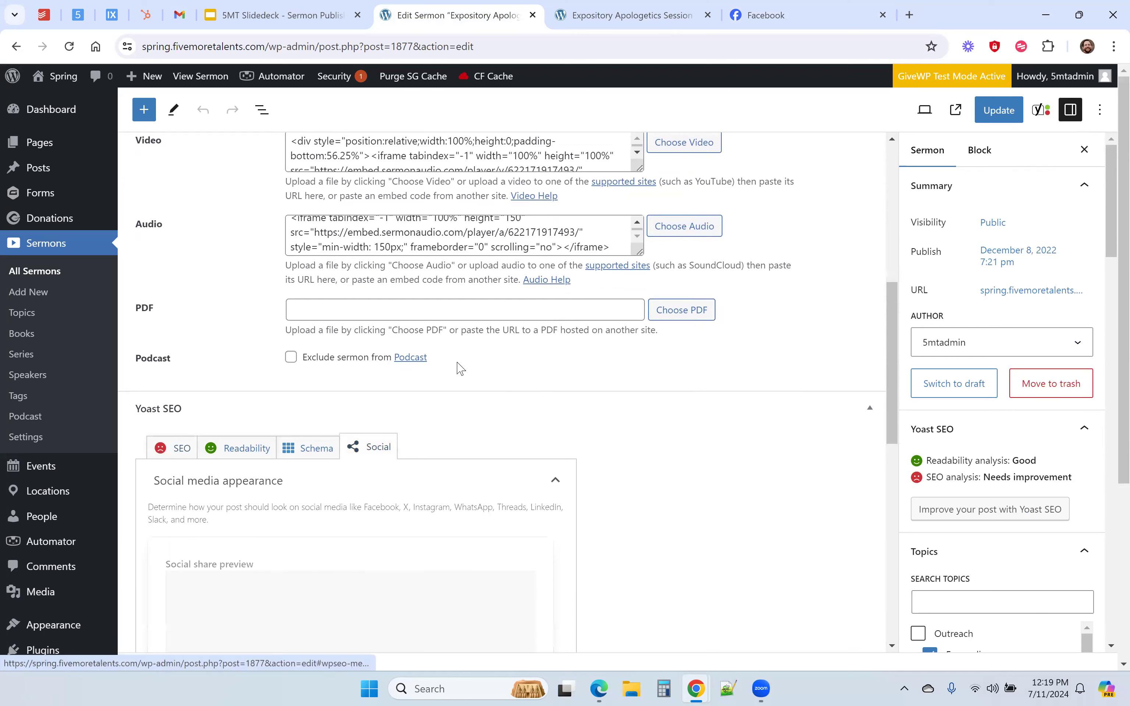
scroll(456, 368, down, 2)
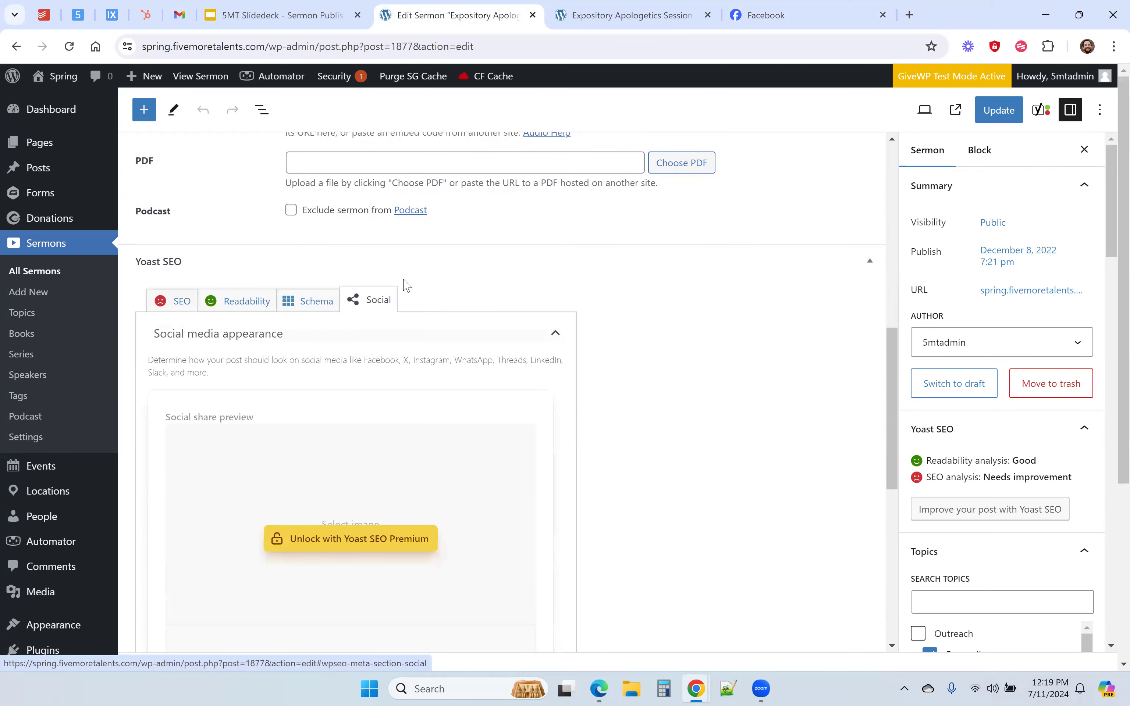
scroll(524, 280, down, 1)
scroll(523, 280, down, 2)
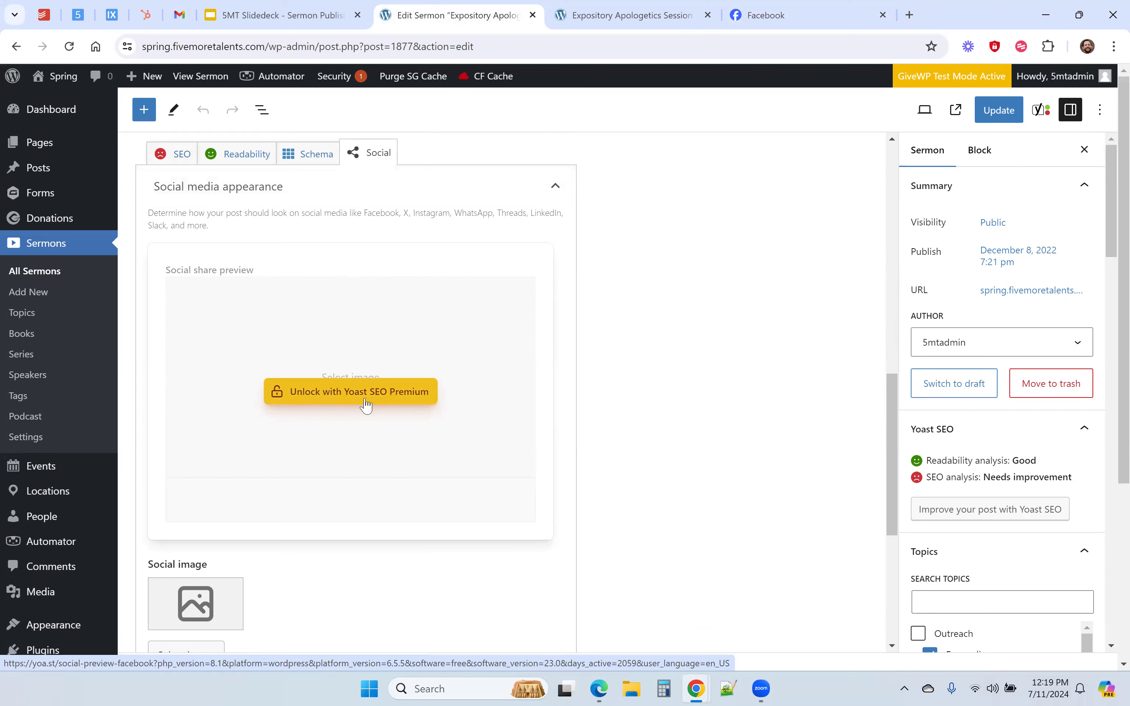
scroll(542, 374, down, 1)
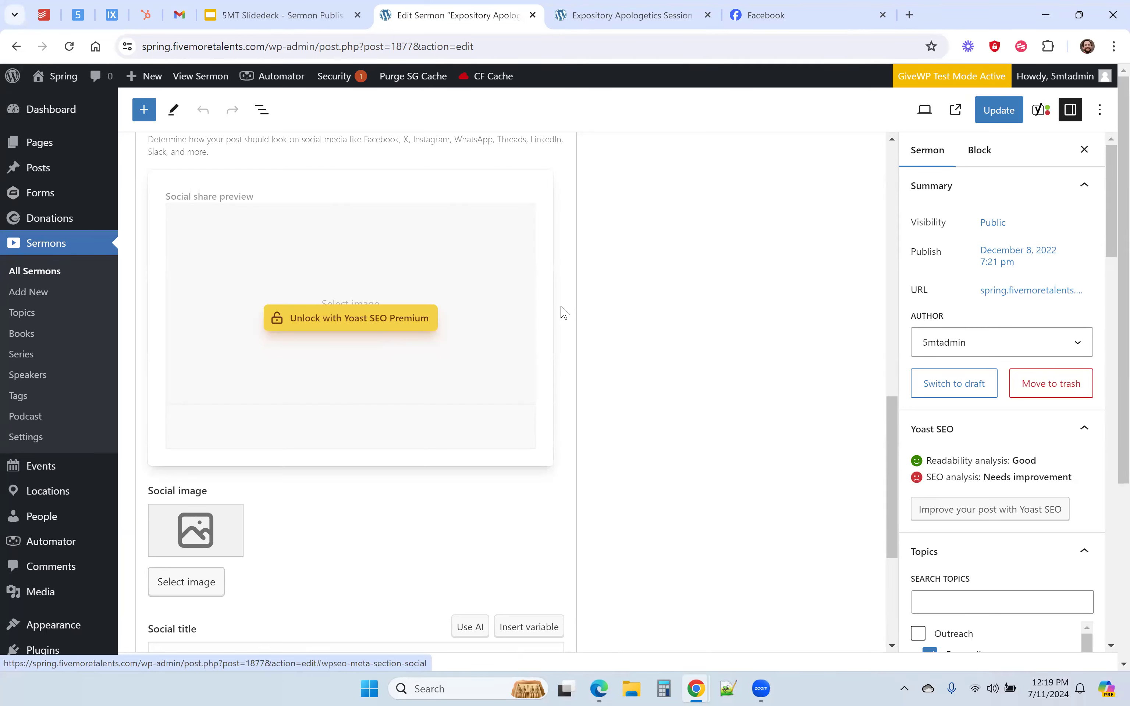
scroll(560, 311, down, 3)
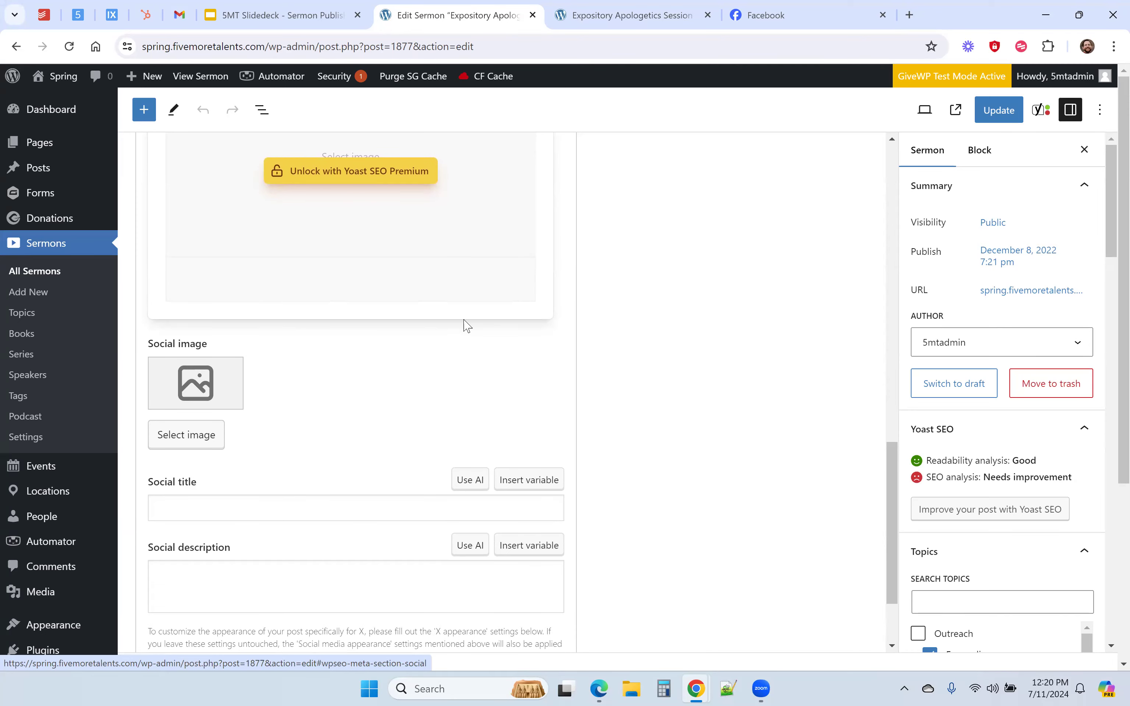
scroll(301, 350, down, 2)
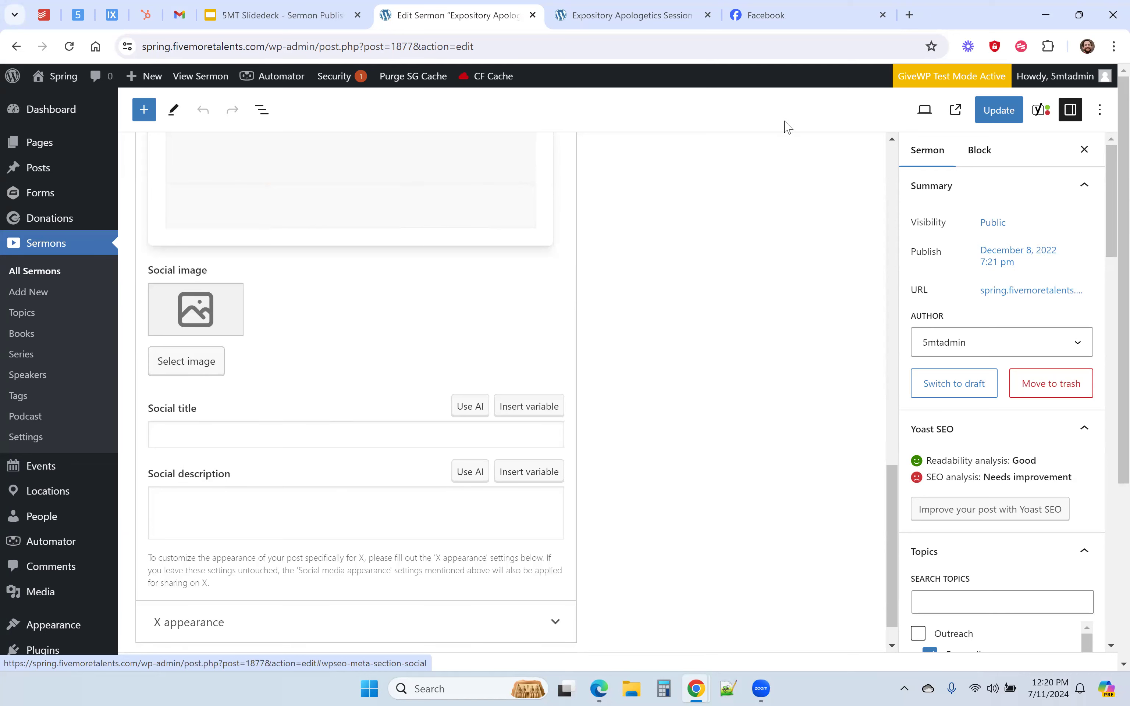
Replace the sermon's featured image with the black-and-white maranatha_people photo of silhouettes from the media library.
click(981, 150)
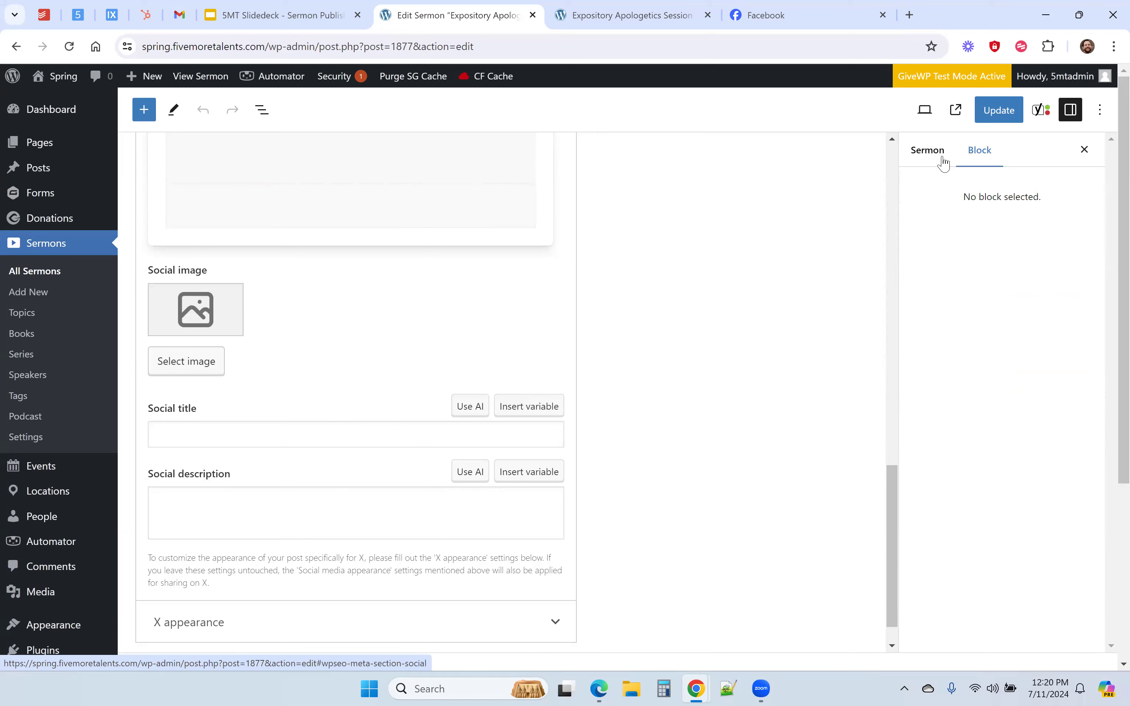
click(927, 150)
scroll(993, 397, down, 15)
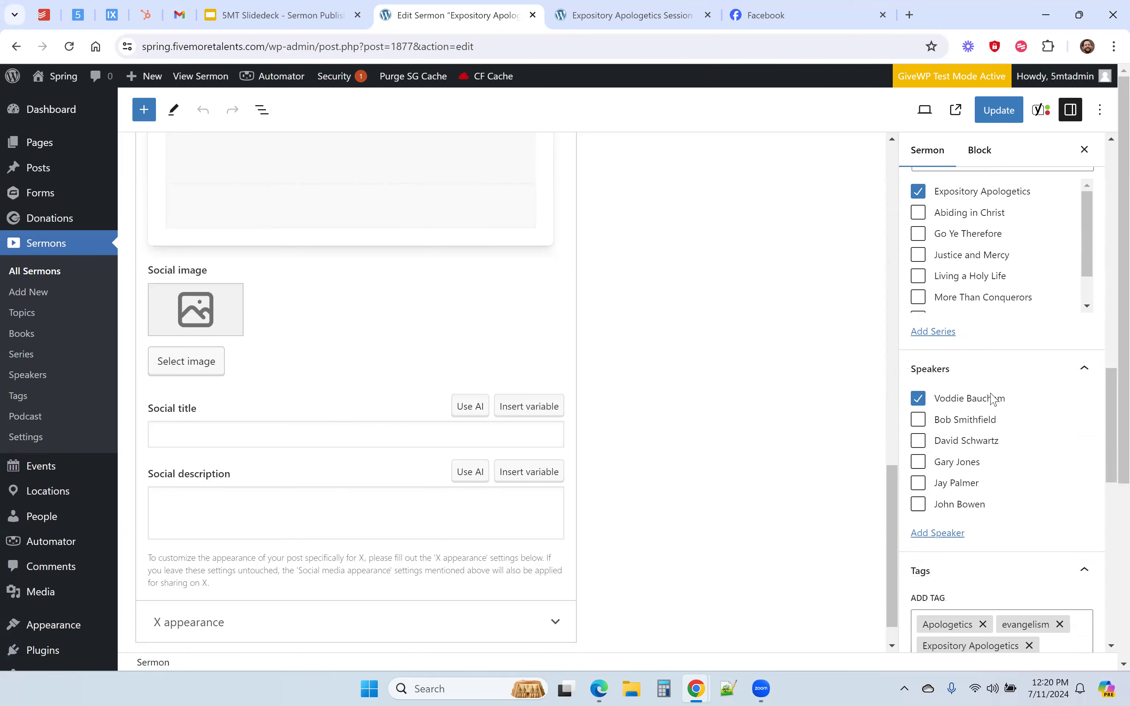
scroll(994, 399, up, 5)
mouse_move(990, 369)
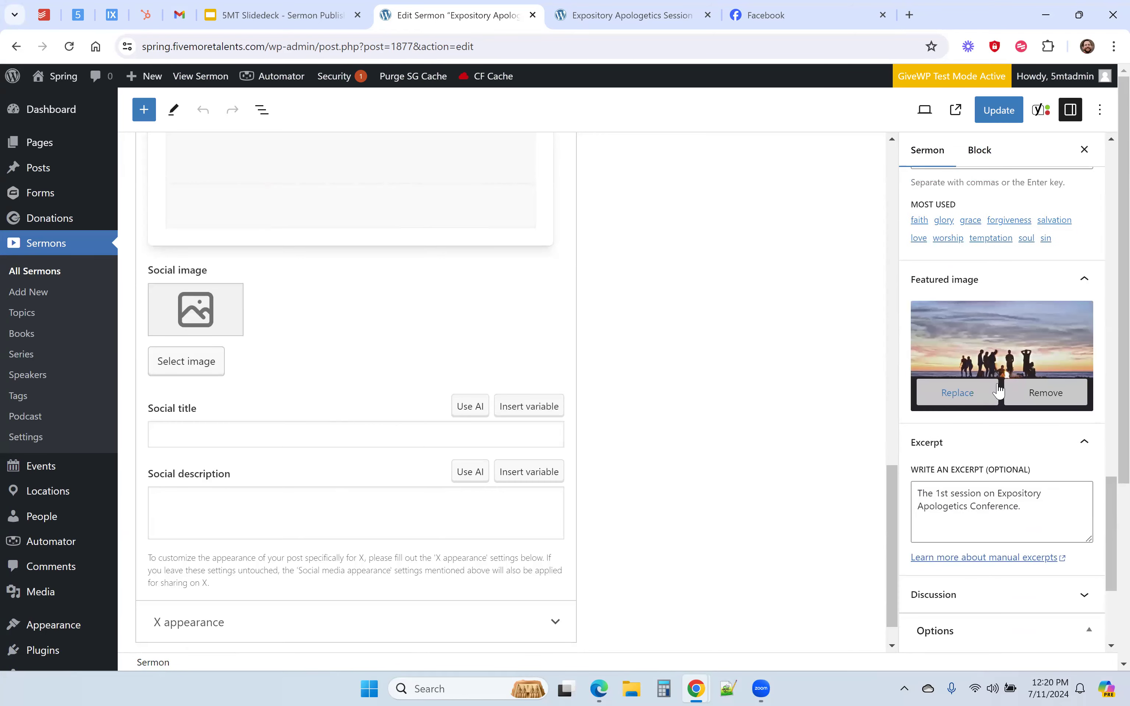
click(967, 396)
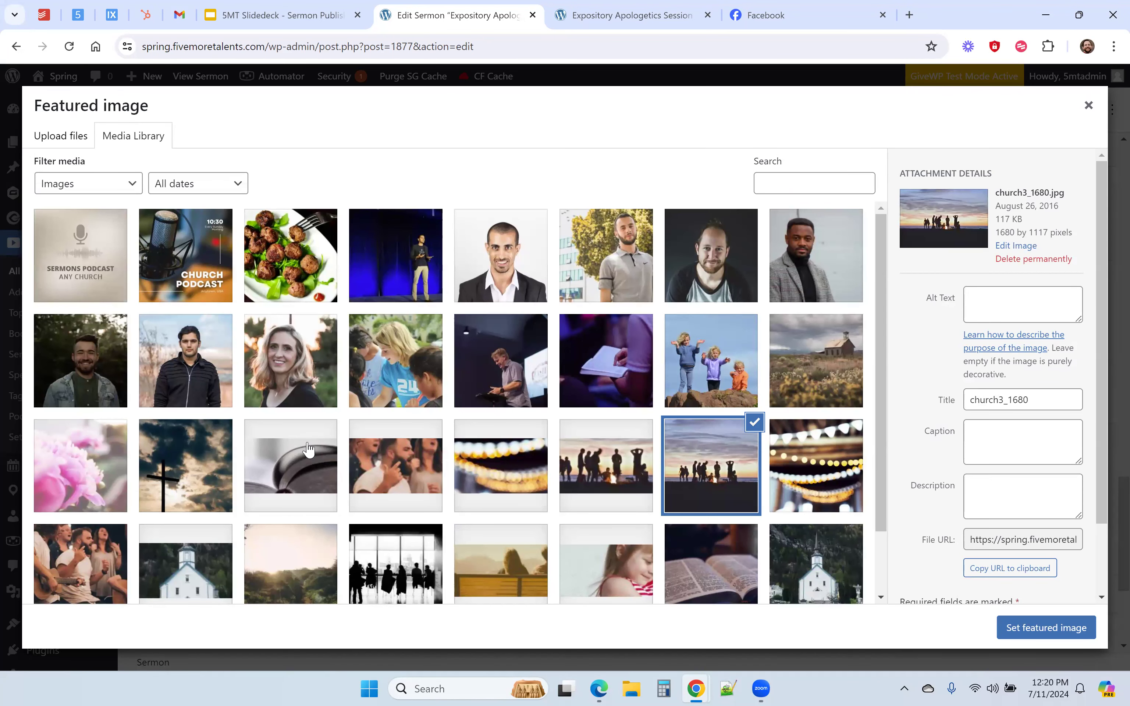
scroll(306, 448, down, 2)
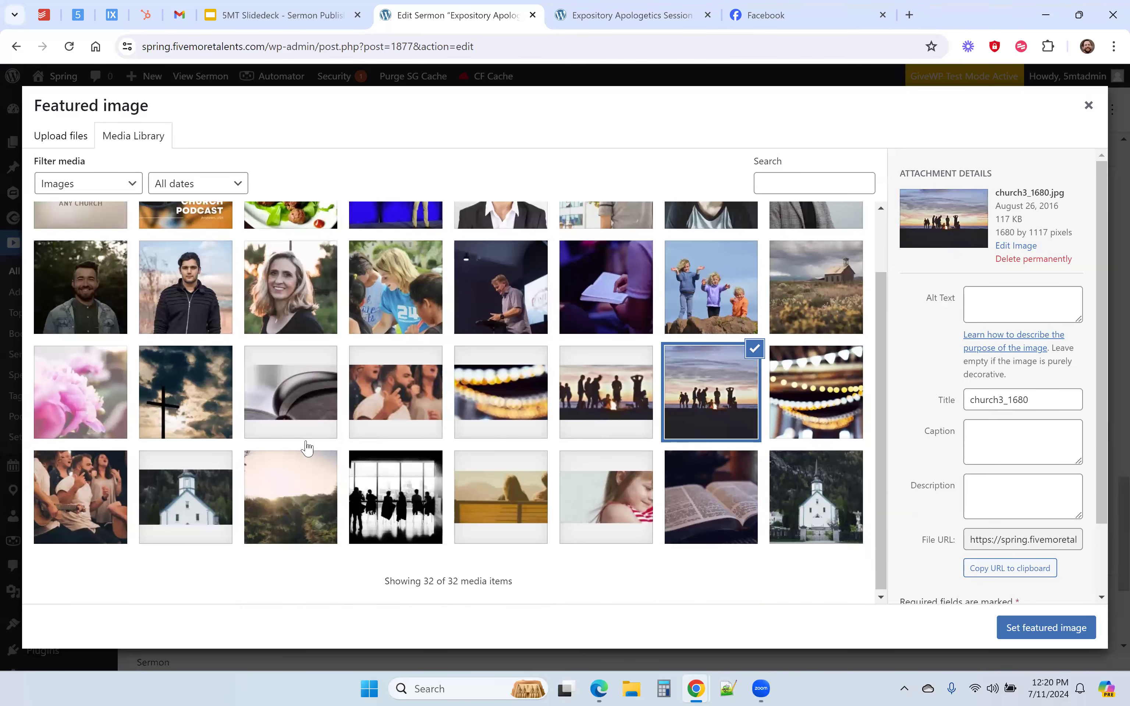
click(406, 498)
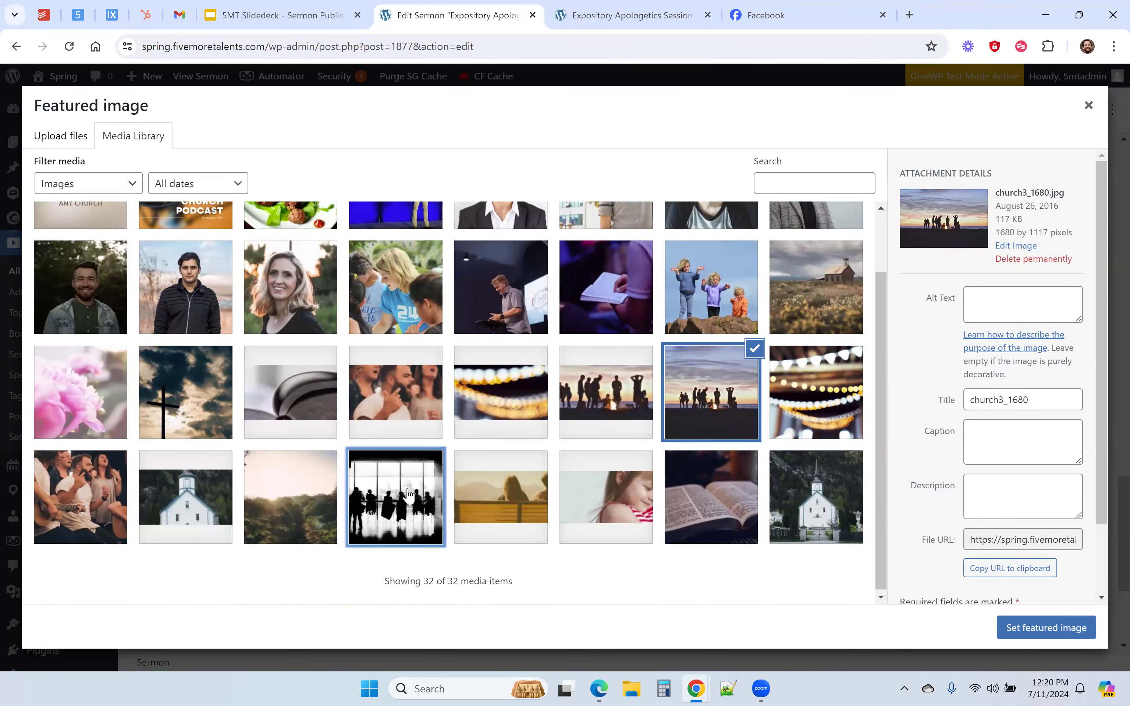
click(1049, 630)
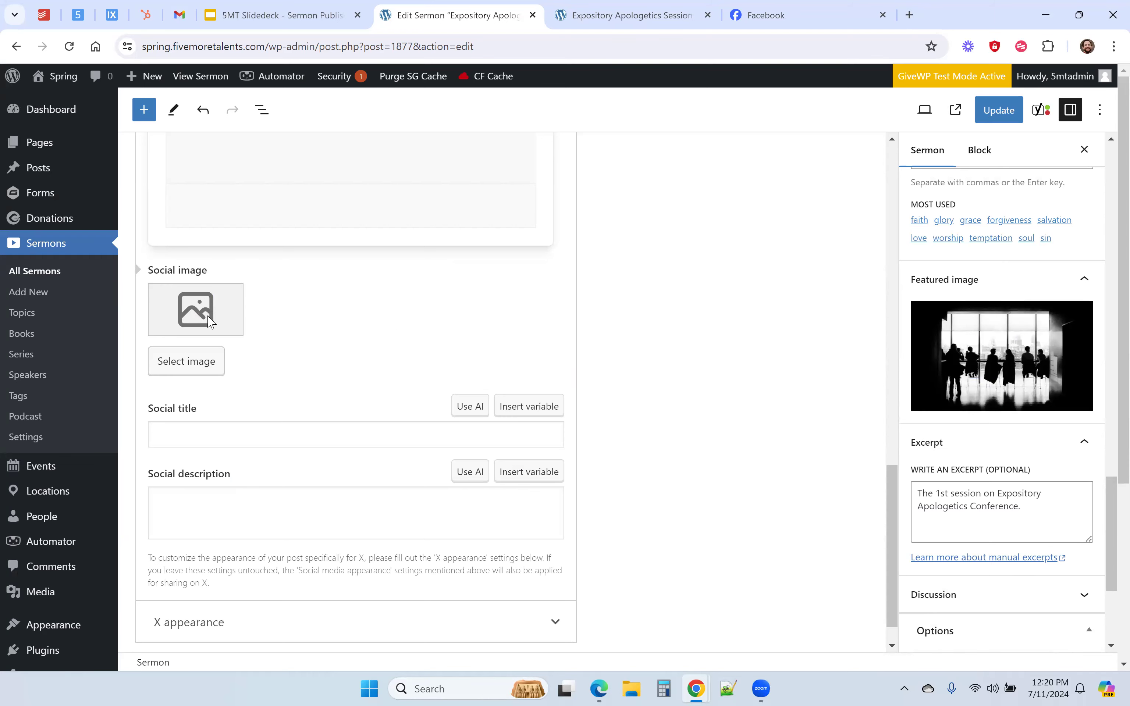
Set the Yoast SEO social image to maranatha_people.jpg from the media library, matching the featured image.
click(178, 364)
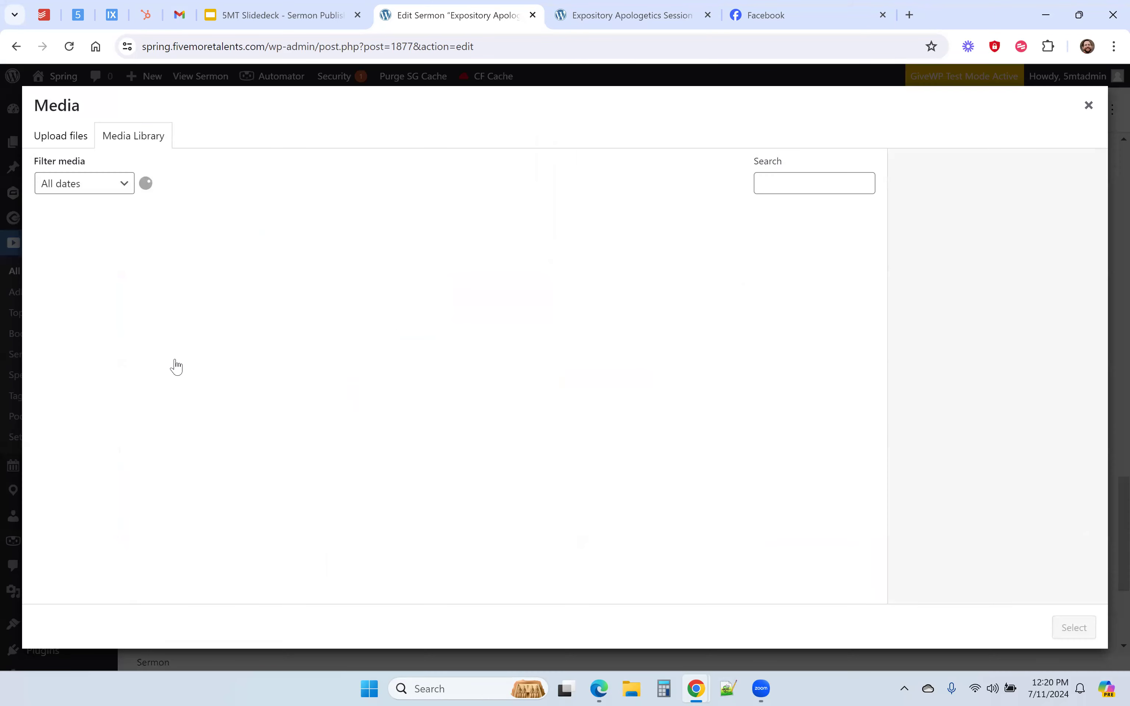
scroll(822, 396, down, 4)
click(822, 396)
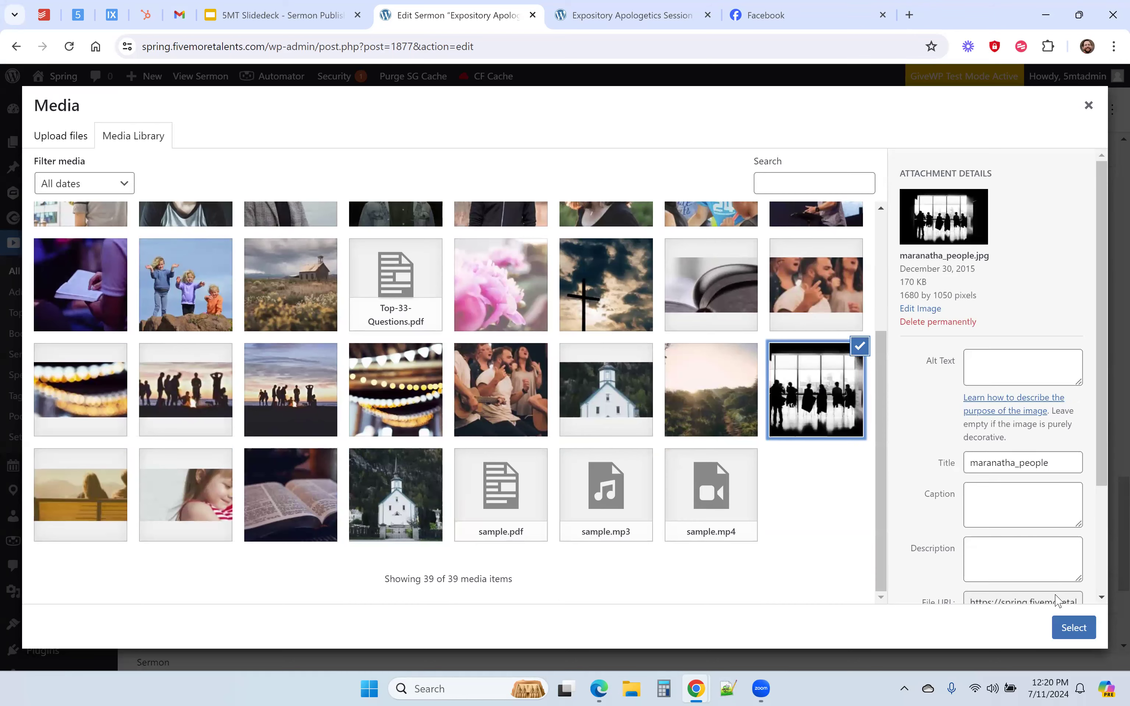
click(1073, 628)
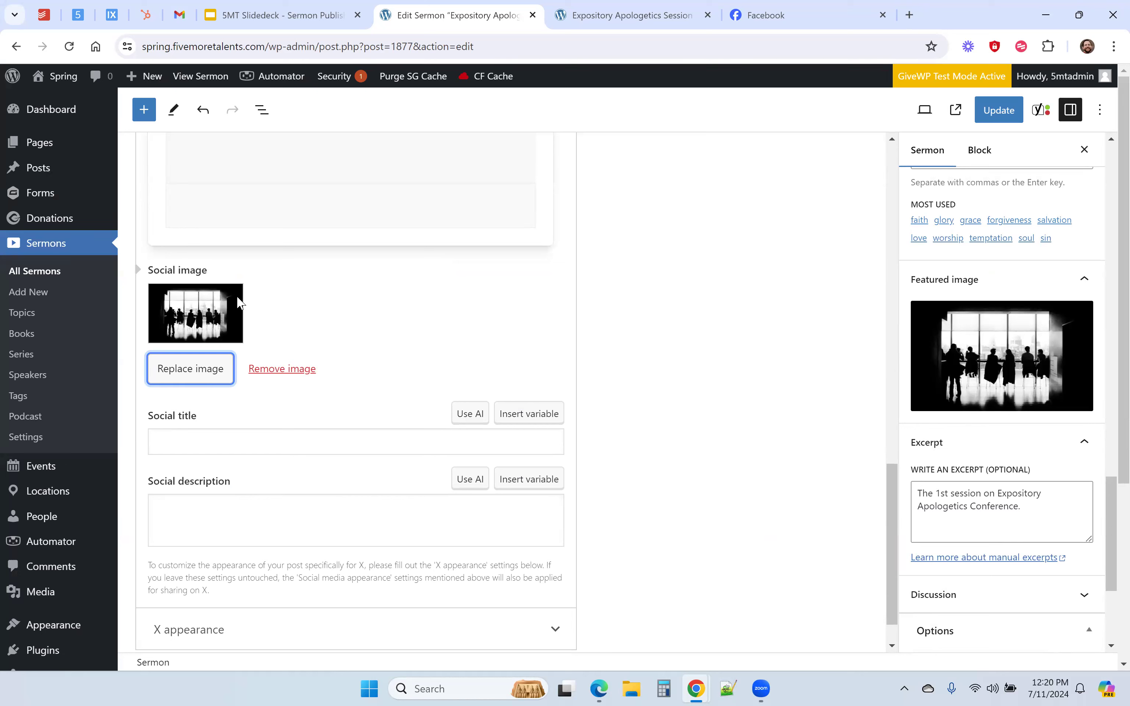
mouse_move(989, 327)
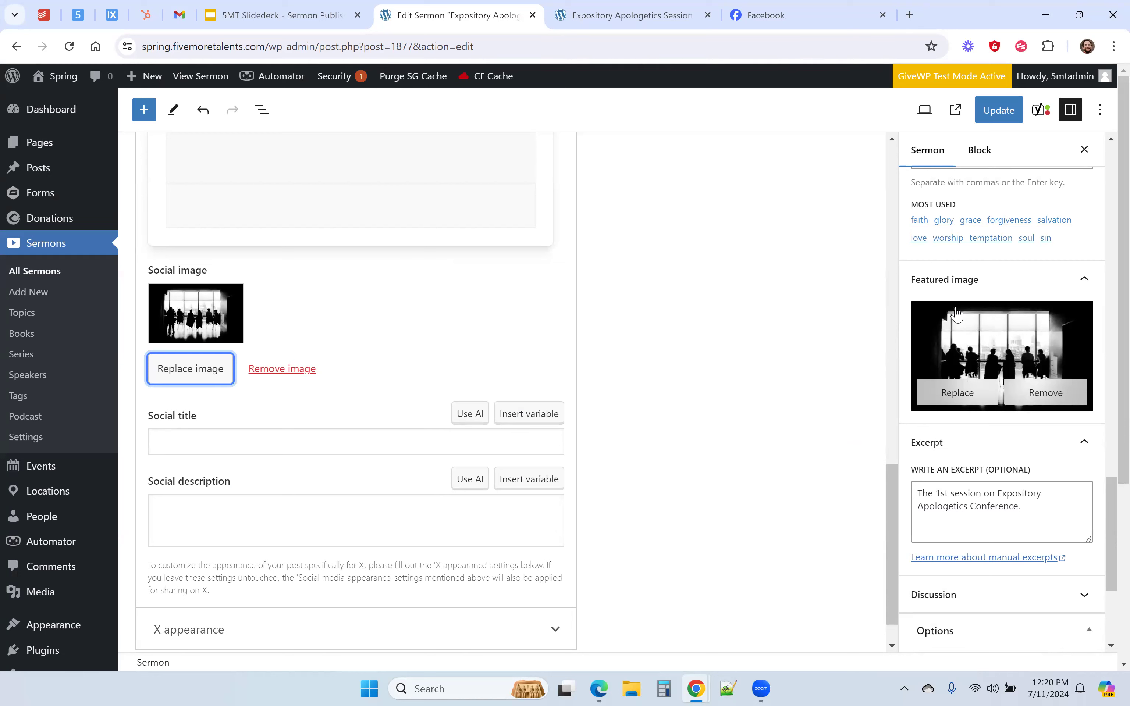
Insert the Title variable as the social title and check the sermon heading it refers to.
click(256, 447)
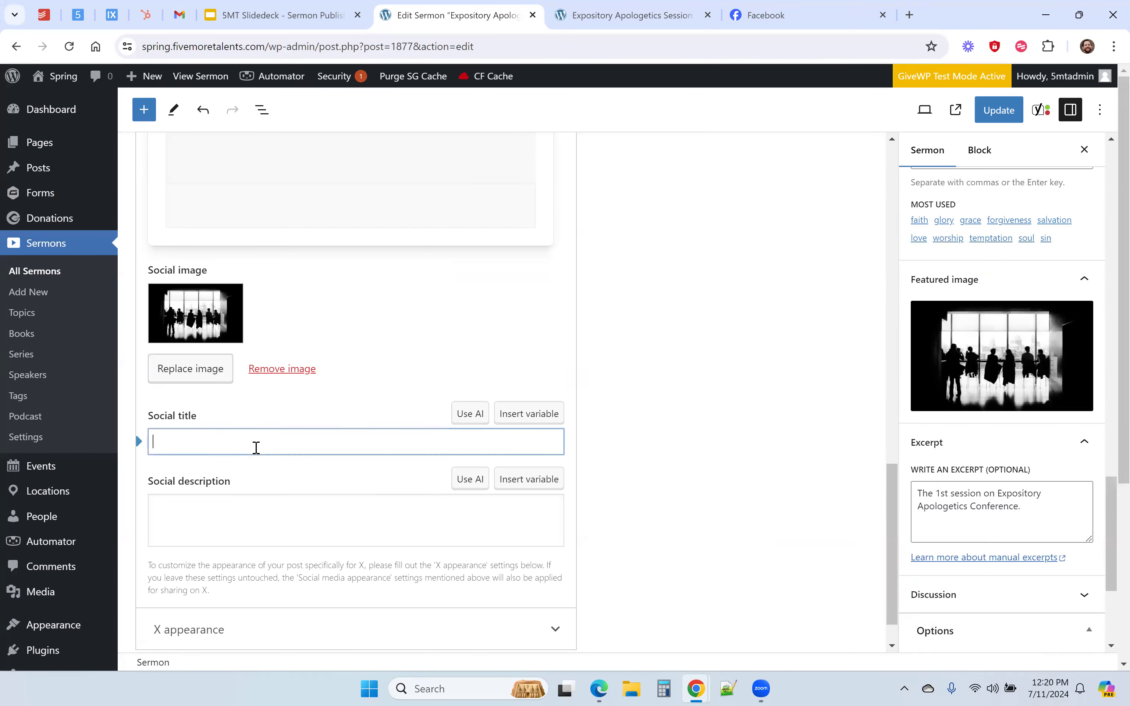
click(549, 416)
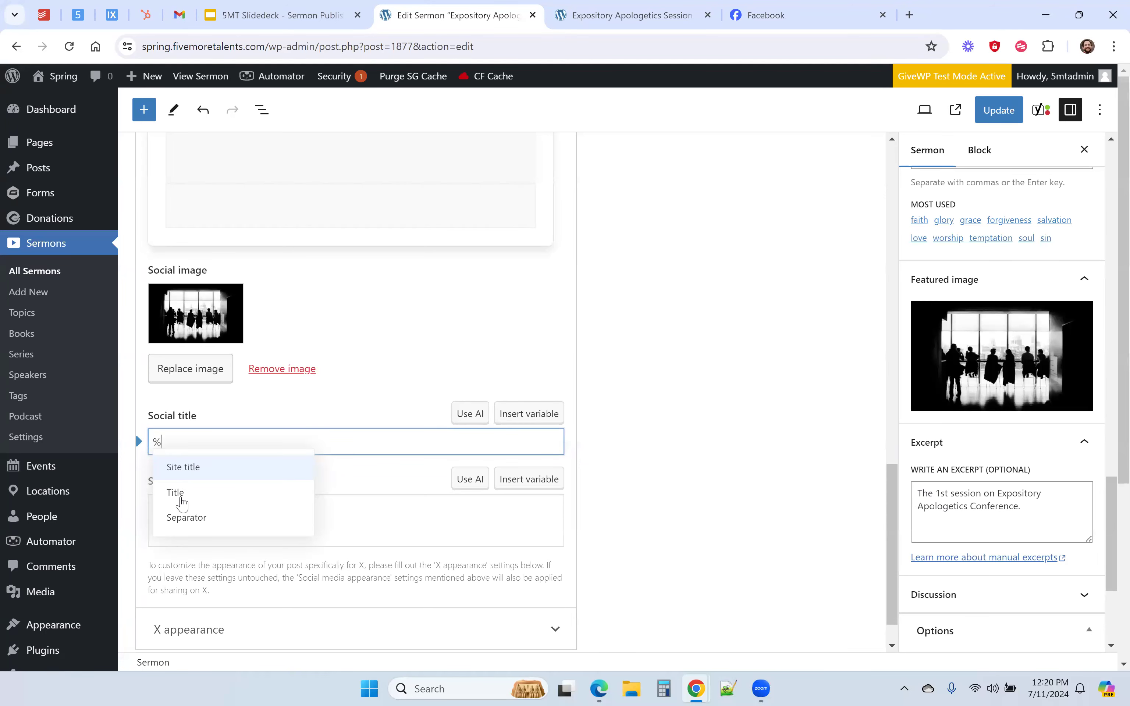
click(180, 494)
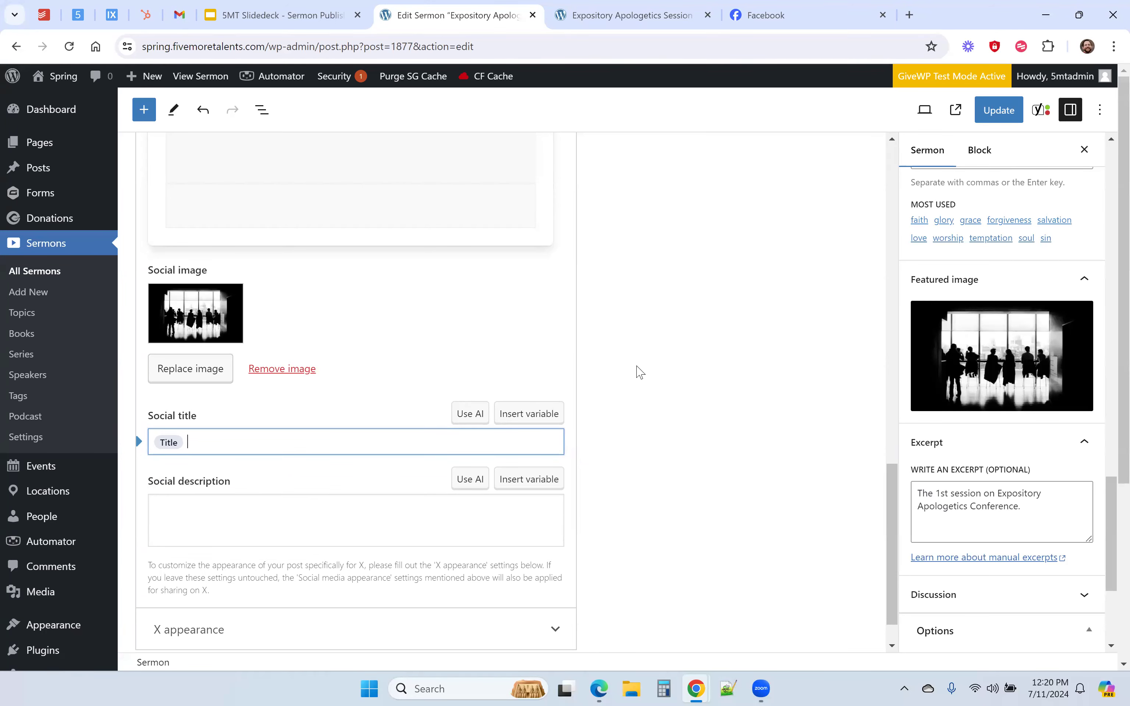
scroll(639, 372, up, 15)
scroll(640, 372, up, 1)
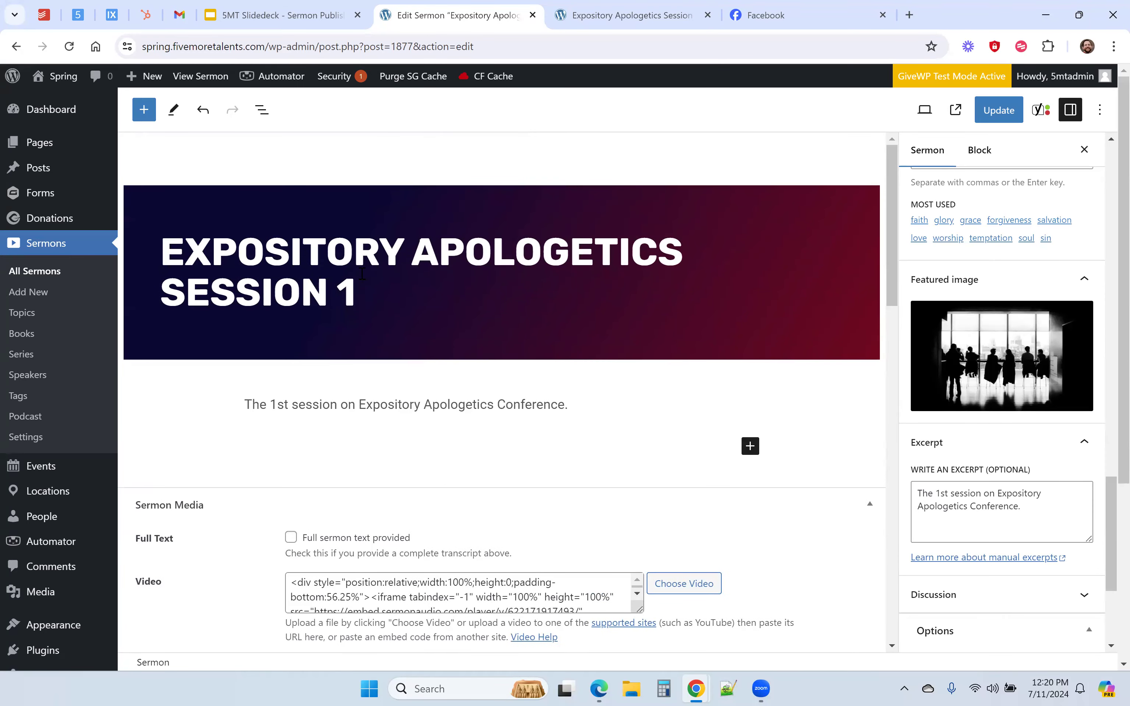
scroll(362, 274, down, 15)
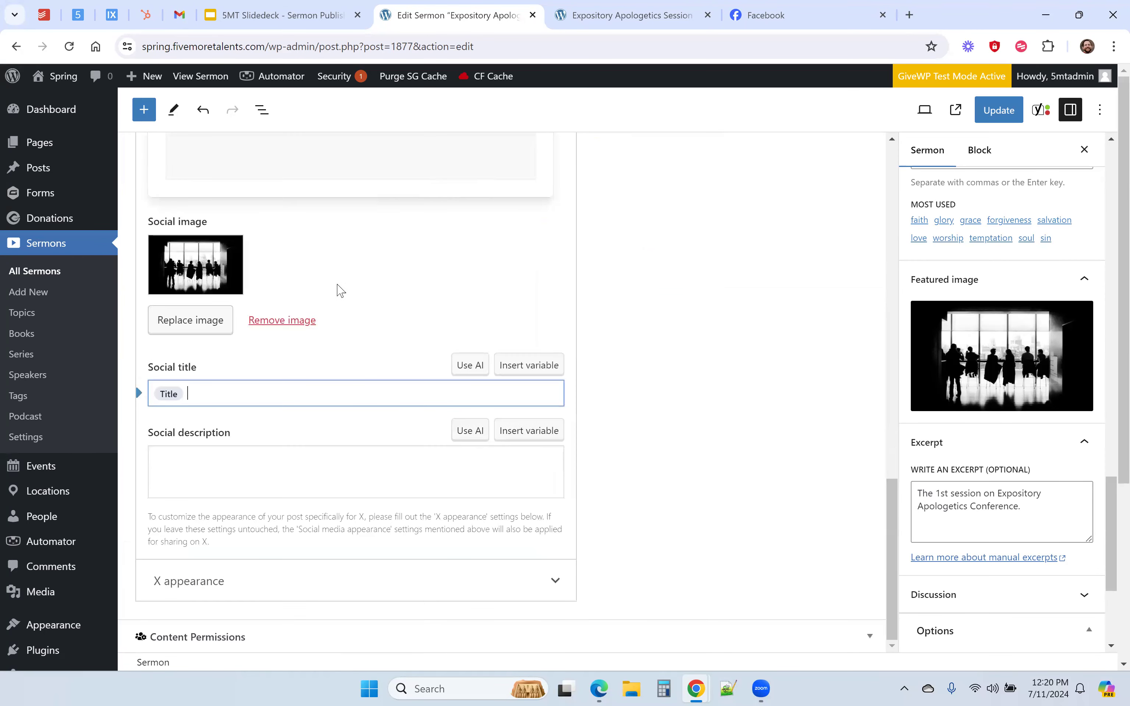
Replace the Title variable in the social title with "A teaching session about Apologetics".
drag(199, 389, 123, 399)
key(BackSpace)
text(hing session about Apologetics)
click(651, 406)
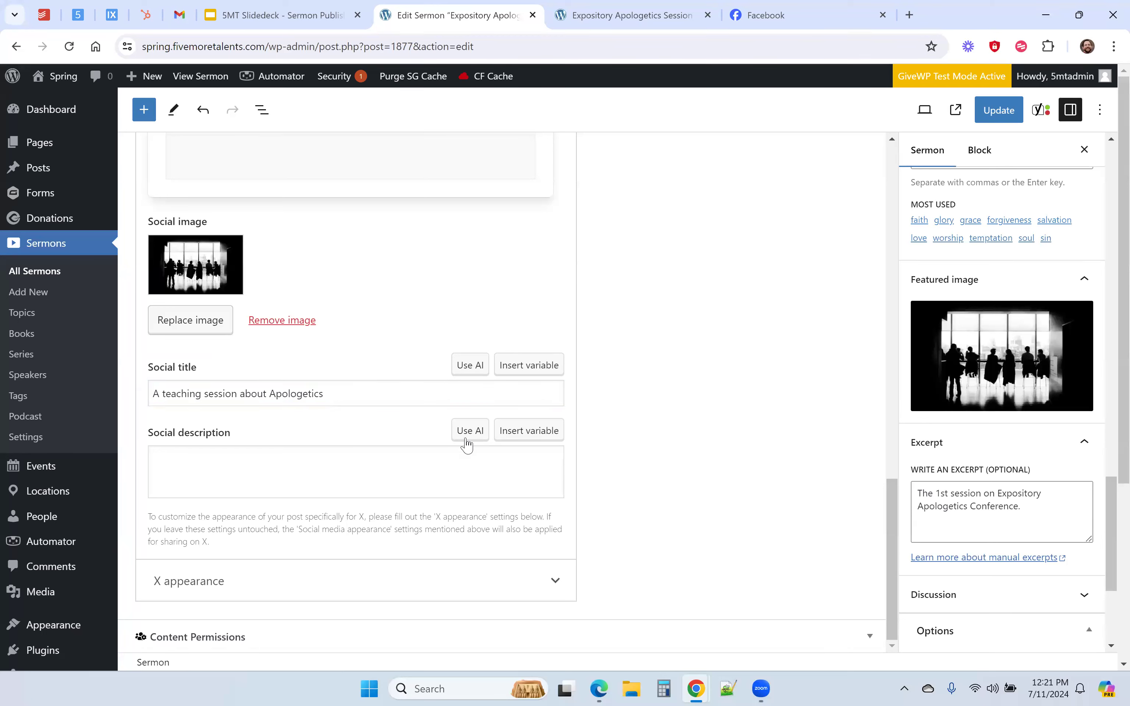
Fill the social description with the sentence "This a teaching session about Apologetics." repeated three times.
click(355, 464)
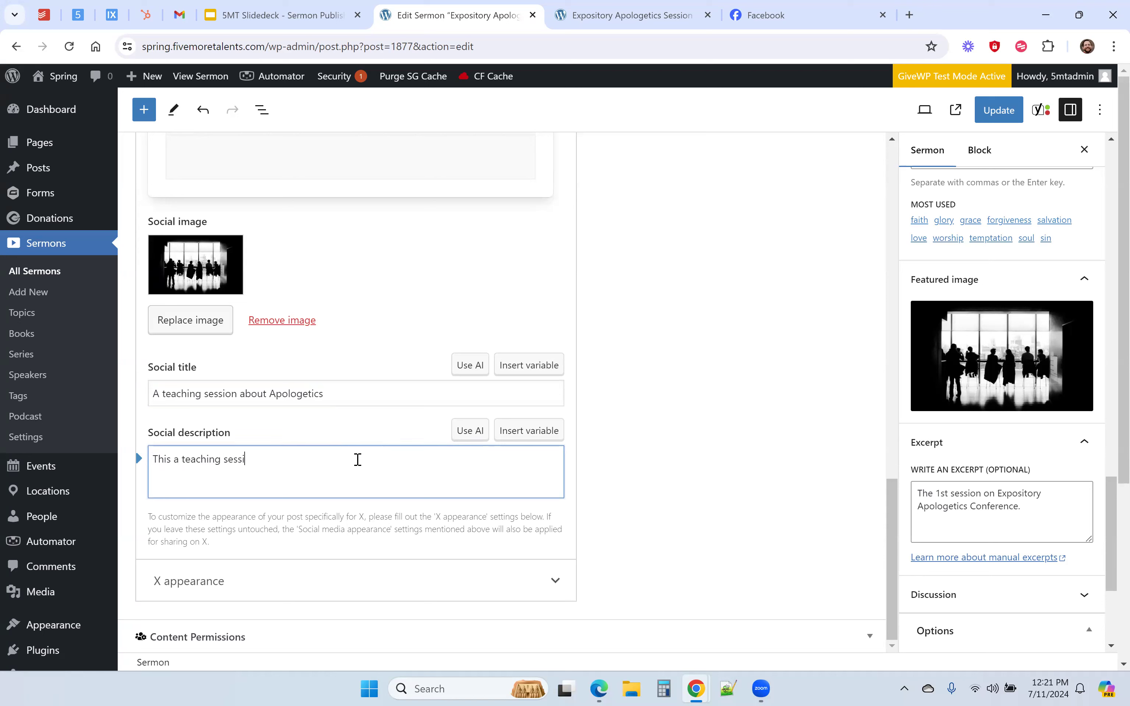
text(Apologetics.)
triple_click(369, 447)
key(ctrl+c)
click(370, 448)
key(ctrl+v)
key(ctrl+v)
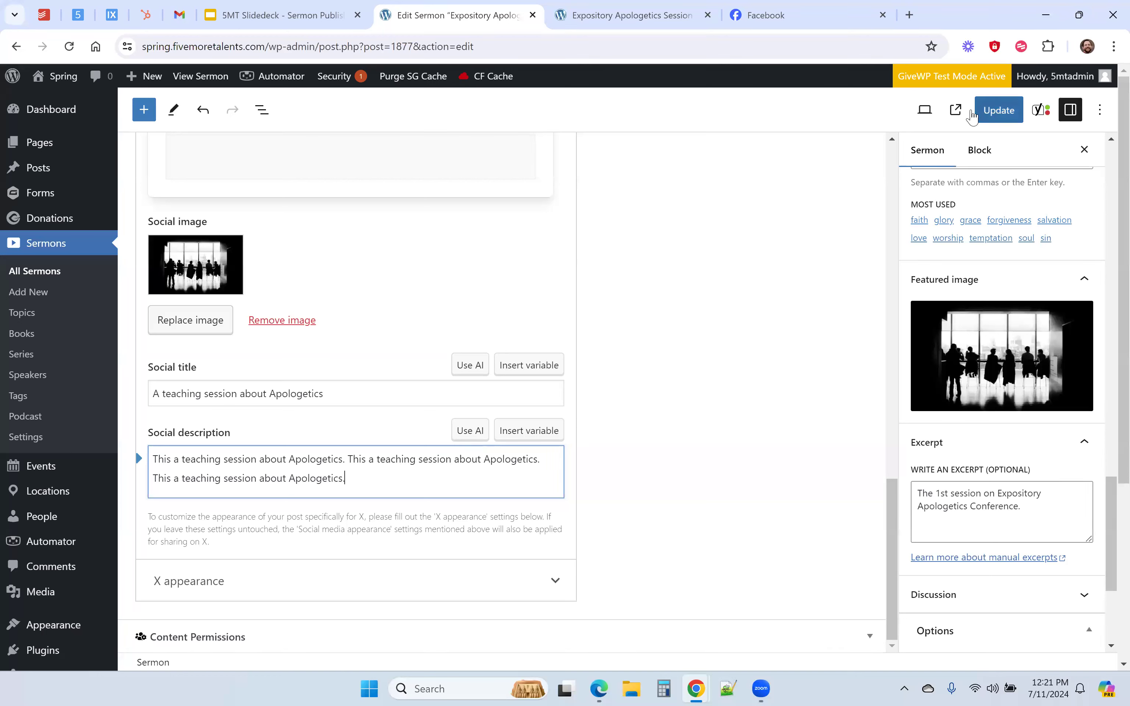
click(657, 504)
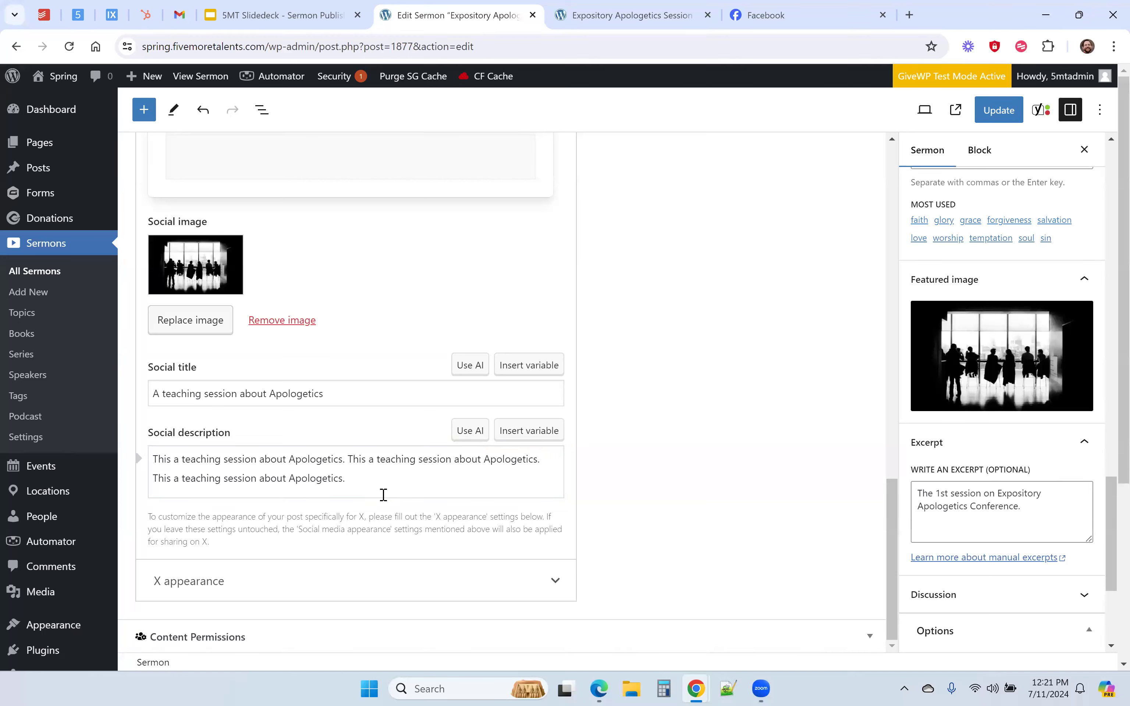
Update the sermon with its new images and social texts, and view its live page.
click(999, 111)
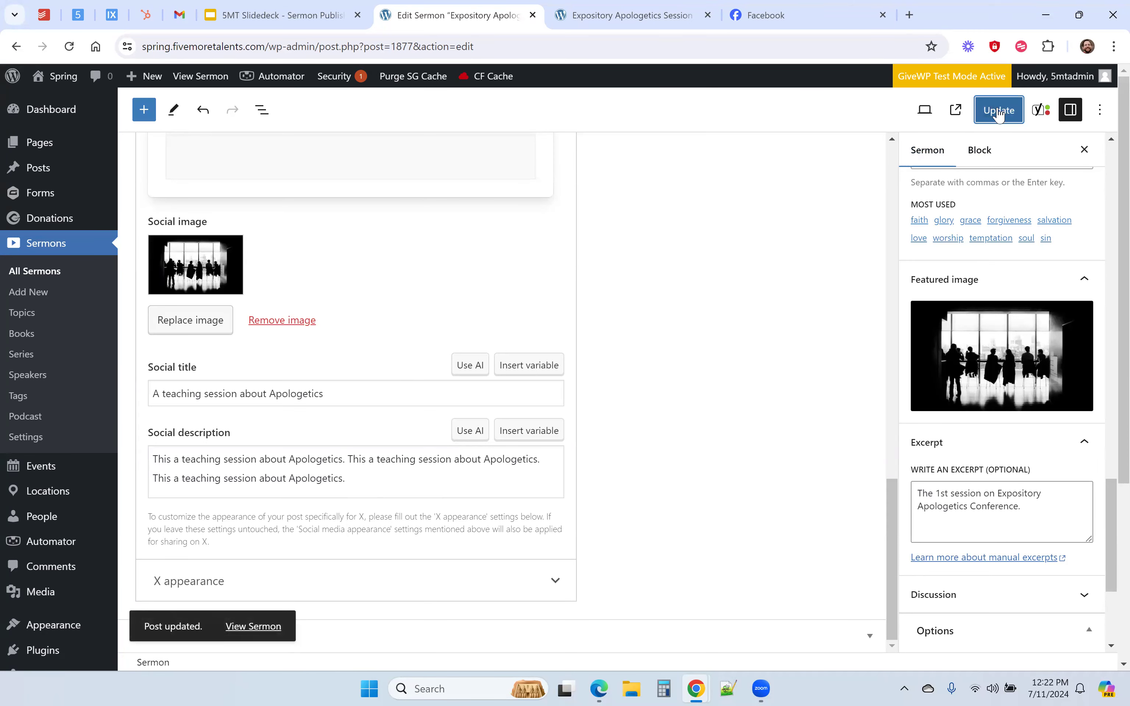
click(241, 626)
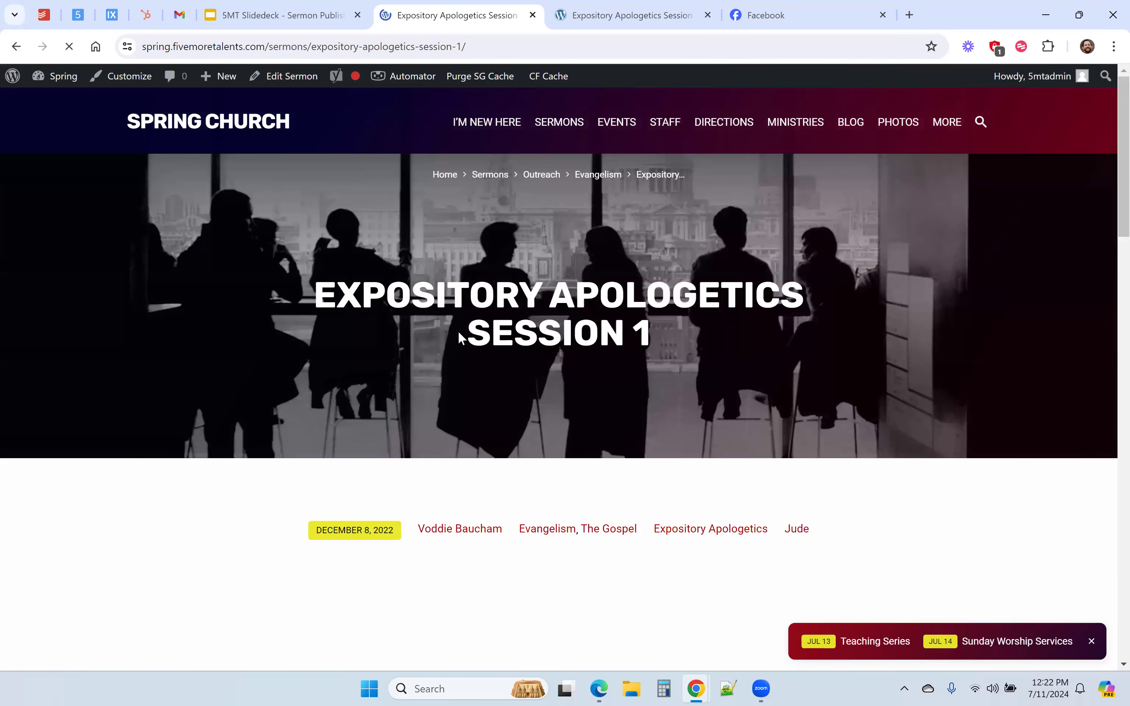
Look over the sermon's live page, close the old draft post on the Facebook Page and reload that Page.
scroll(459, 333, down, 3)
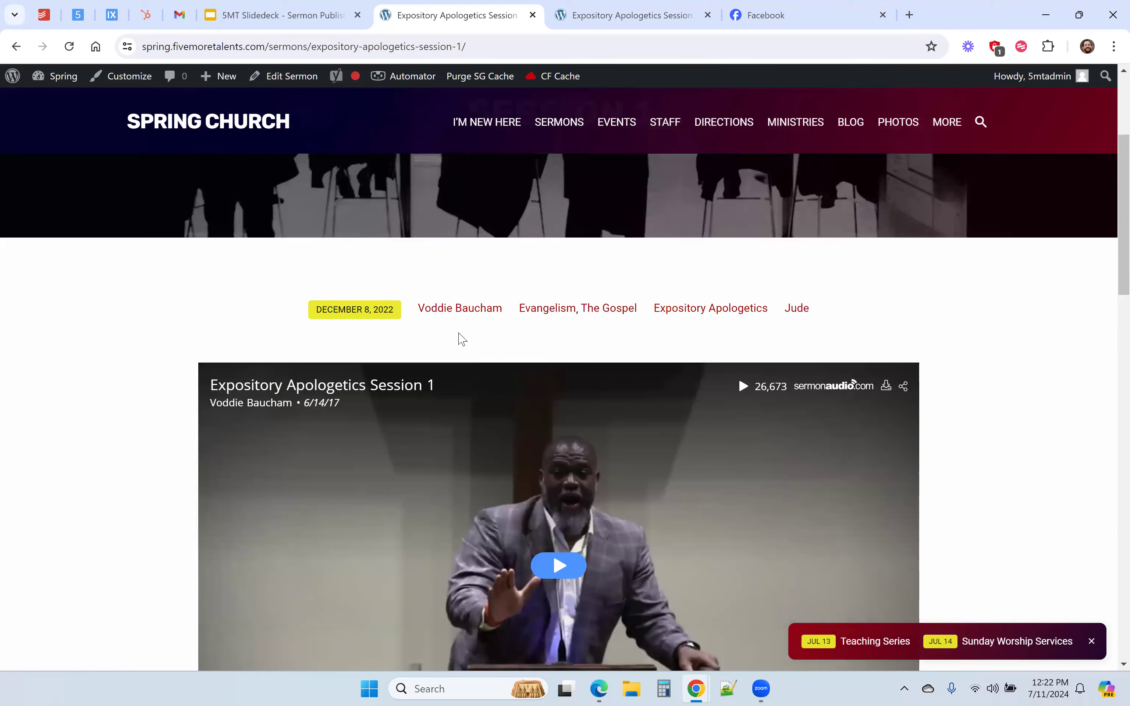
scroll(462, 339, up, 3)
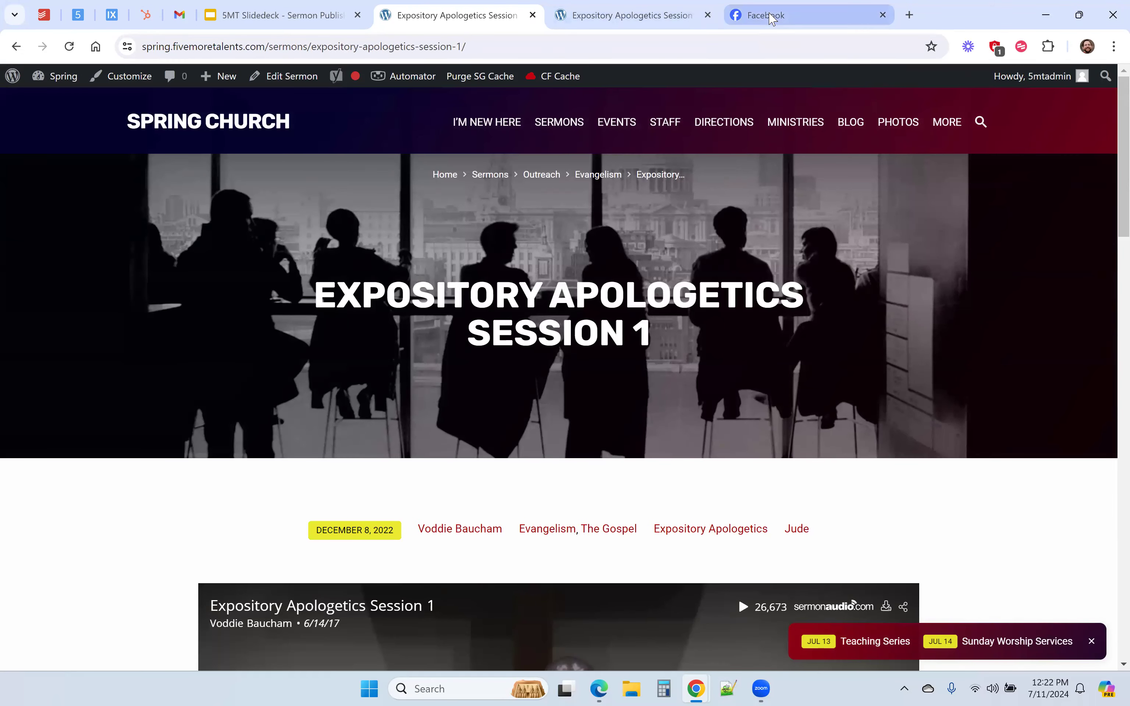
click(771, 17)
click(788, 380)
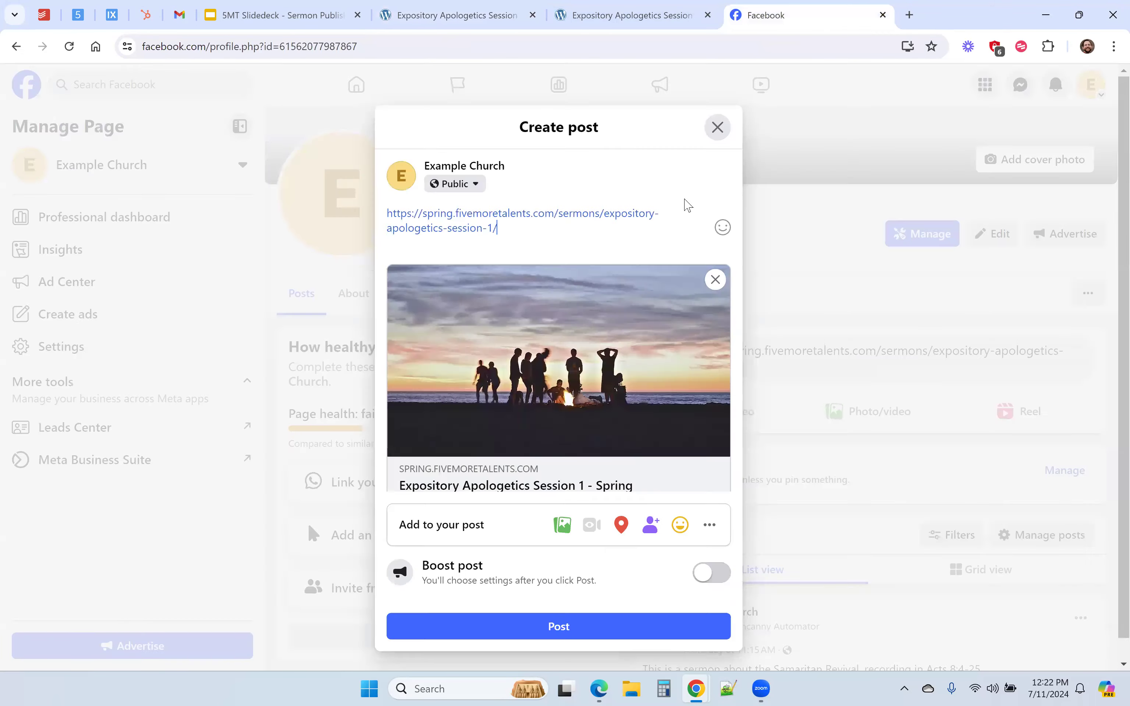
click(718, 127)
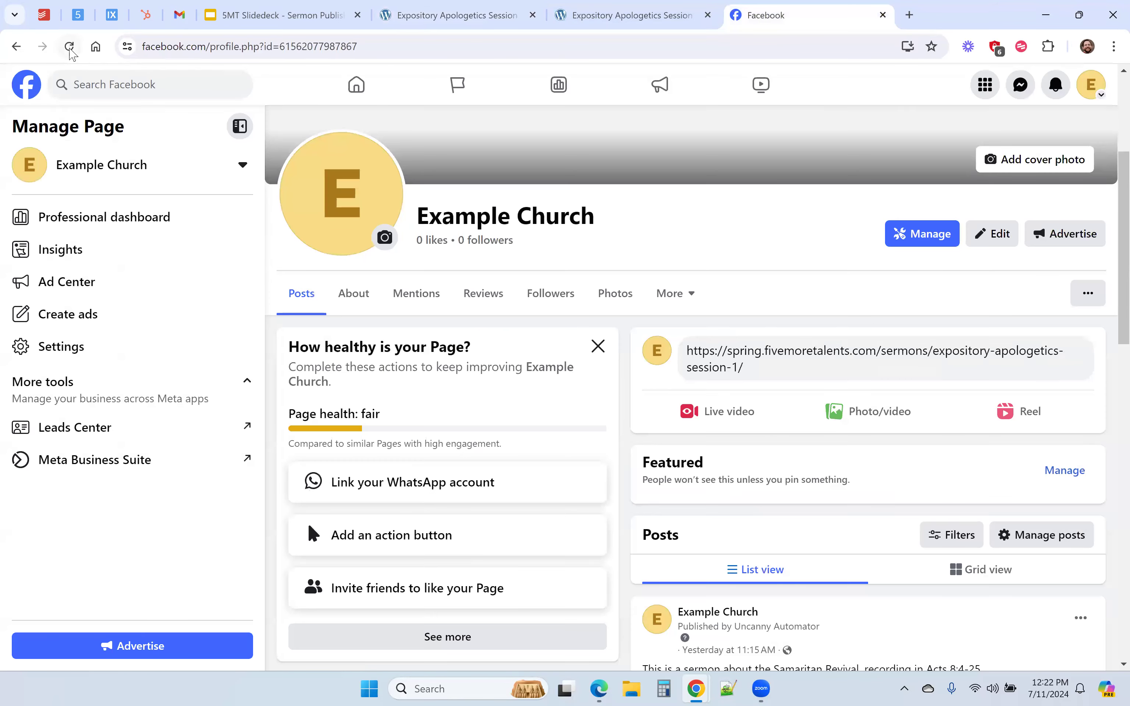
click(70, 49)
click(615, 136)
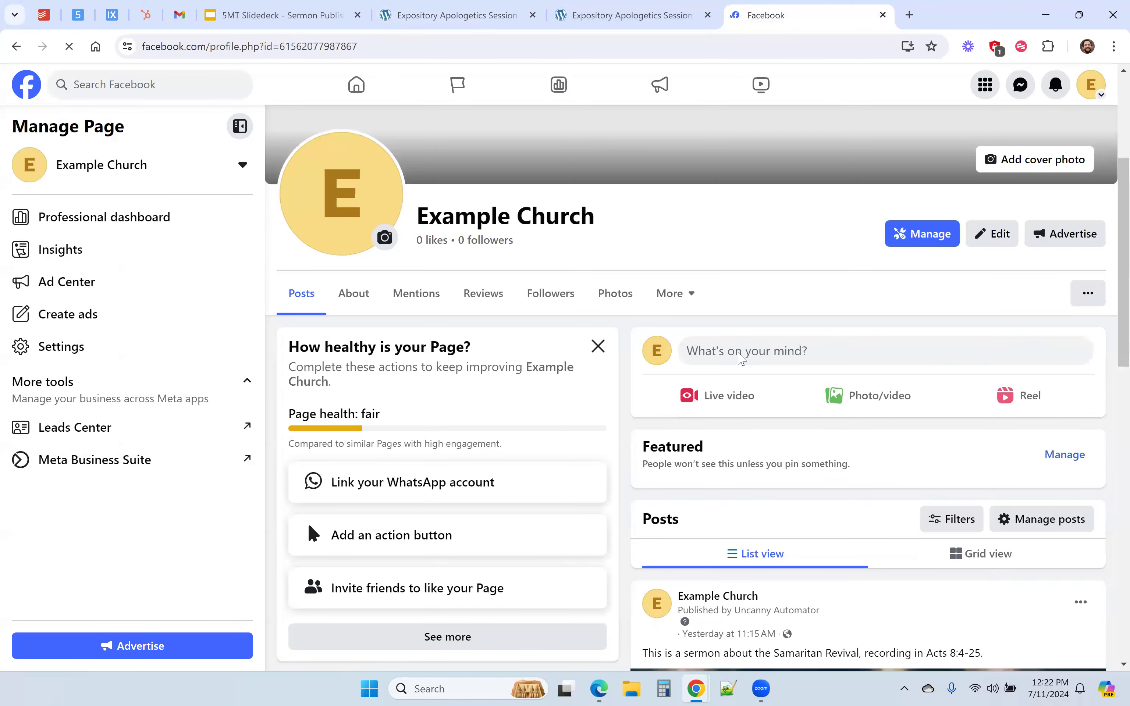
Paste the live sermon's URL into a new Facebook post, examine its link preview and close the post.
click(730, 364)
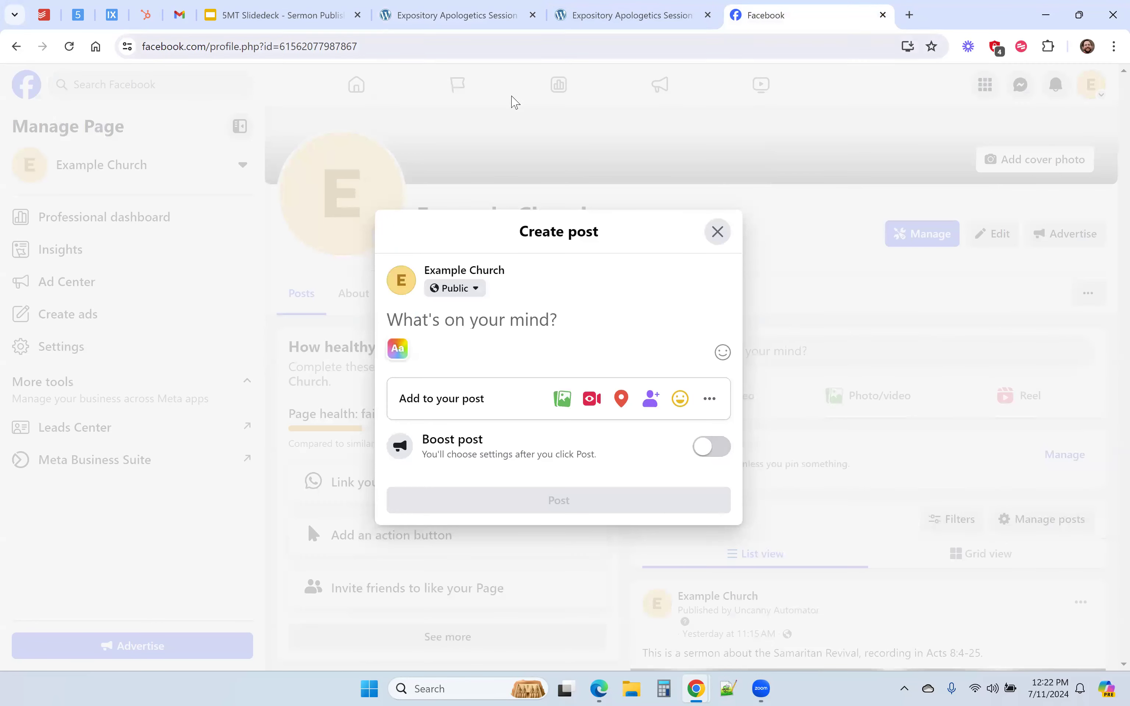
click(390, 47)
key(ctrl+c)
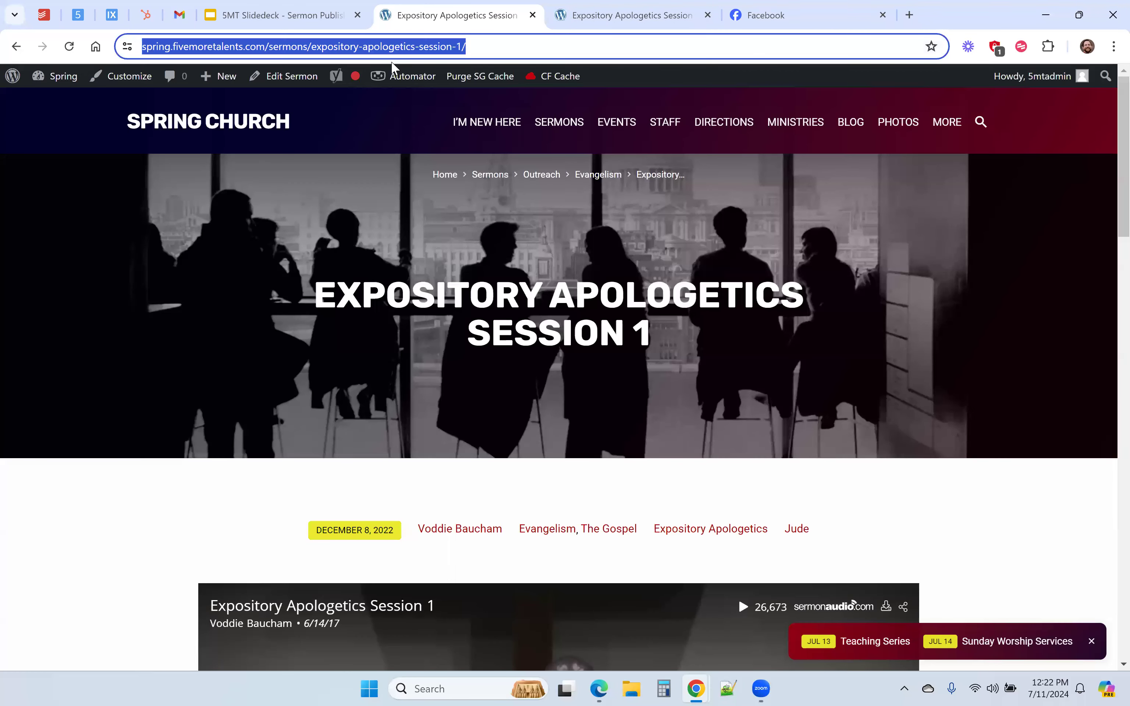
click(779, 28)
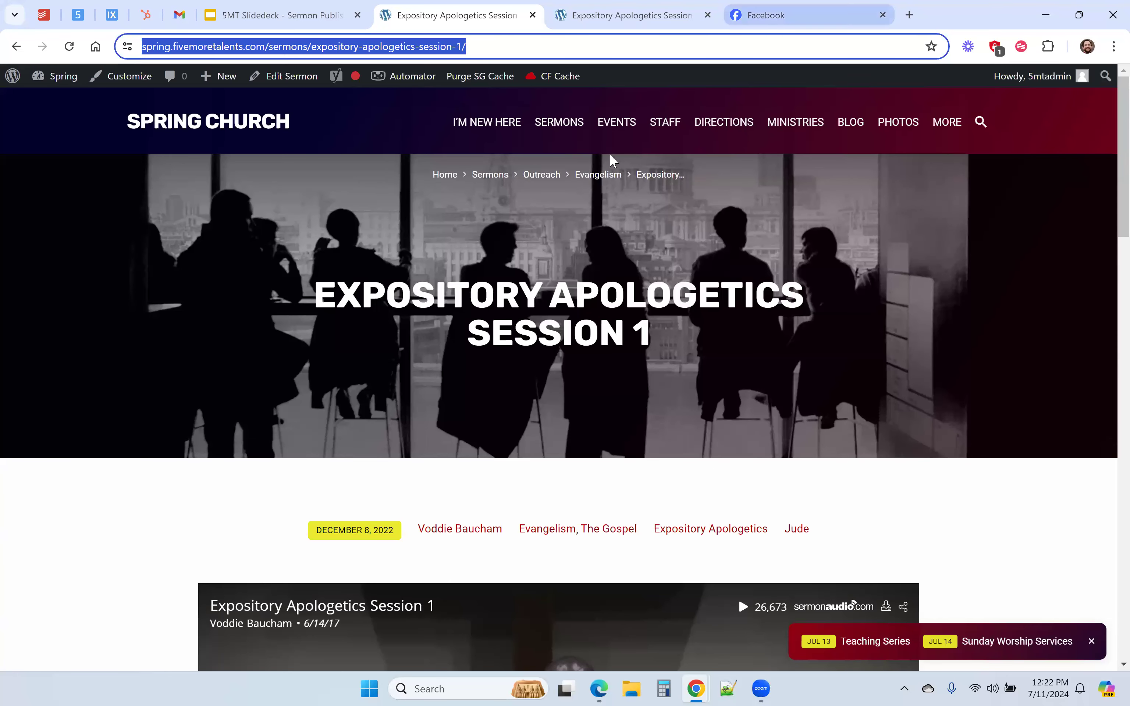
key(ctrl+v)
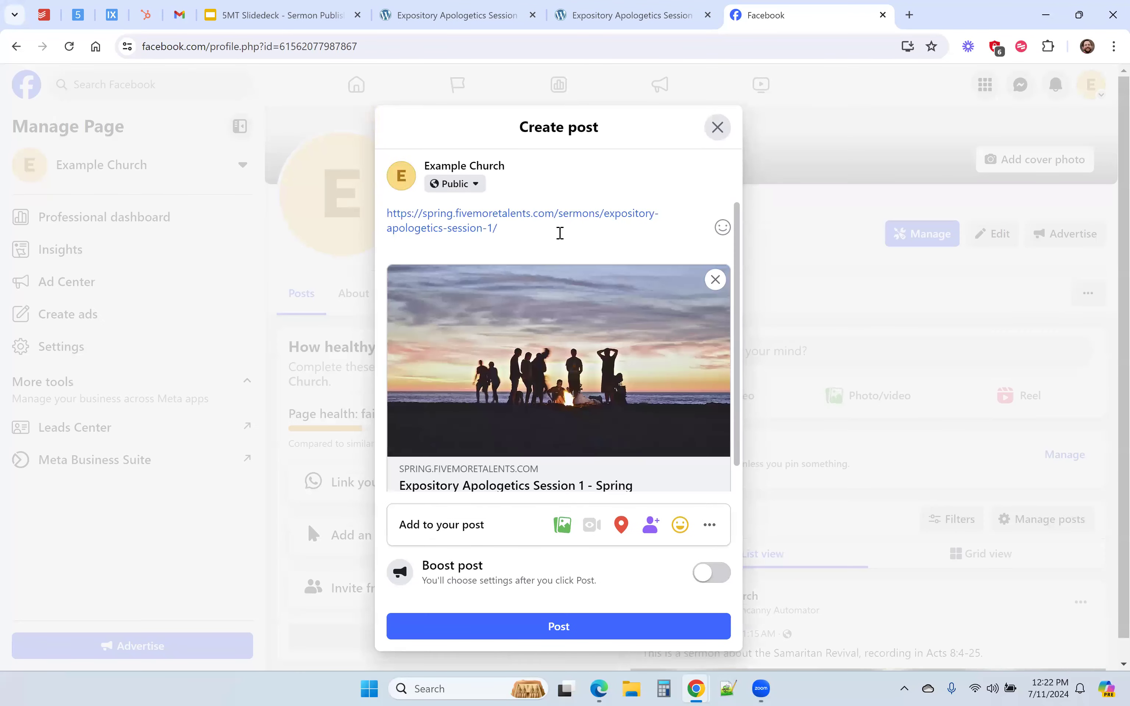
scroll(573, 369, down, 1)
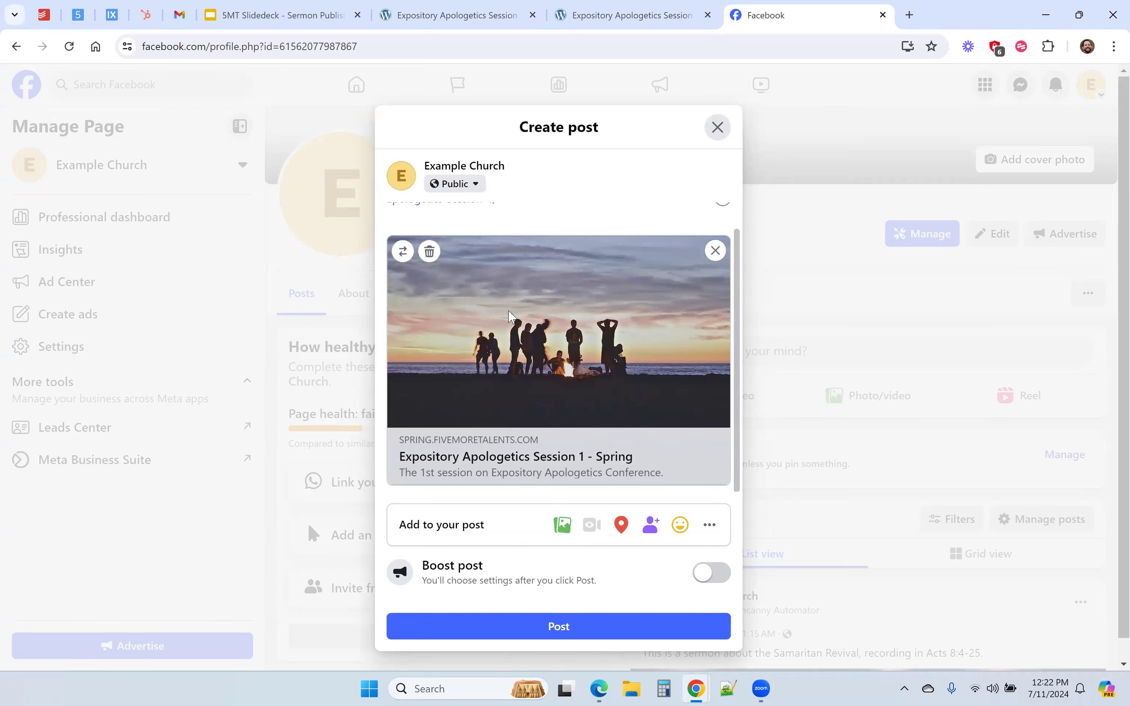
scroll(514, 393, up, 1)
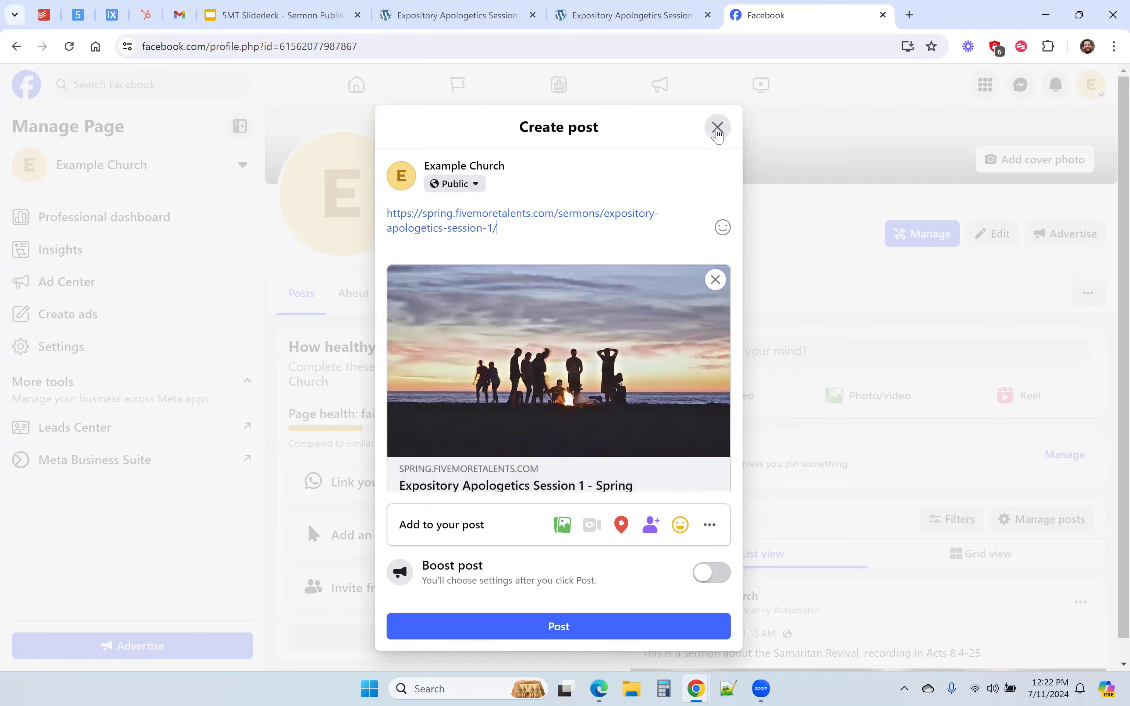
click(717, 134)
View the slide about the Facebook Sharing Debugger, and compare the two open versions of the sermon page.
click(296, 15)
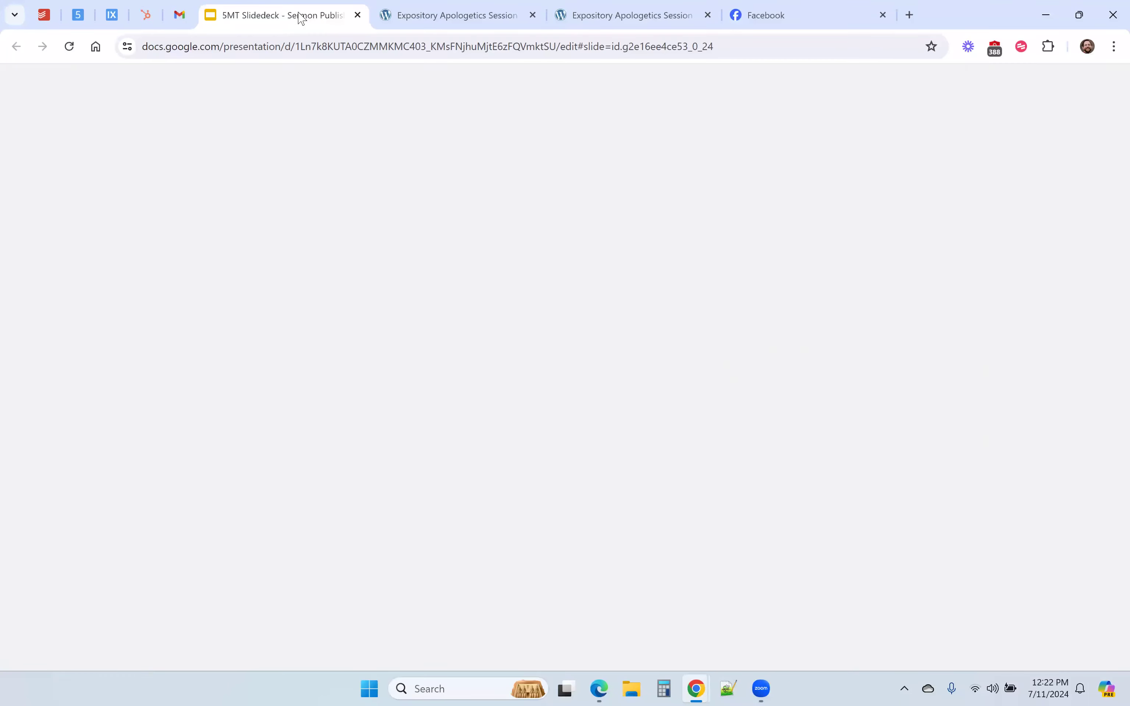
click(112, 518)
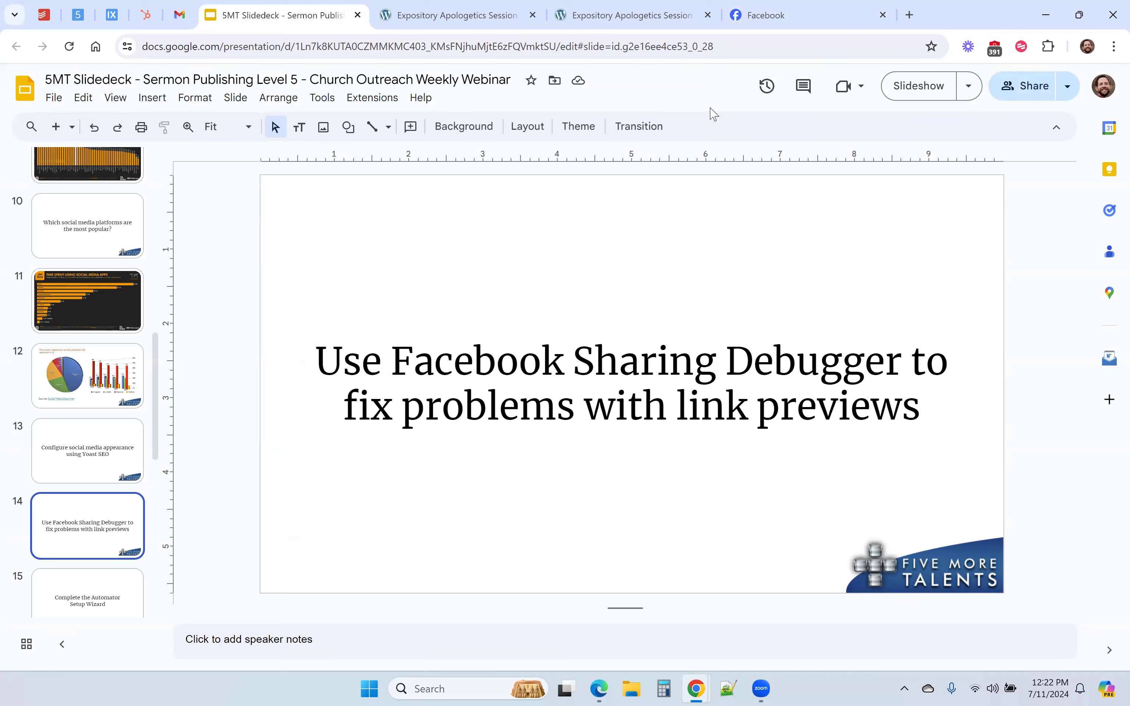
click(748, 15)
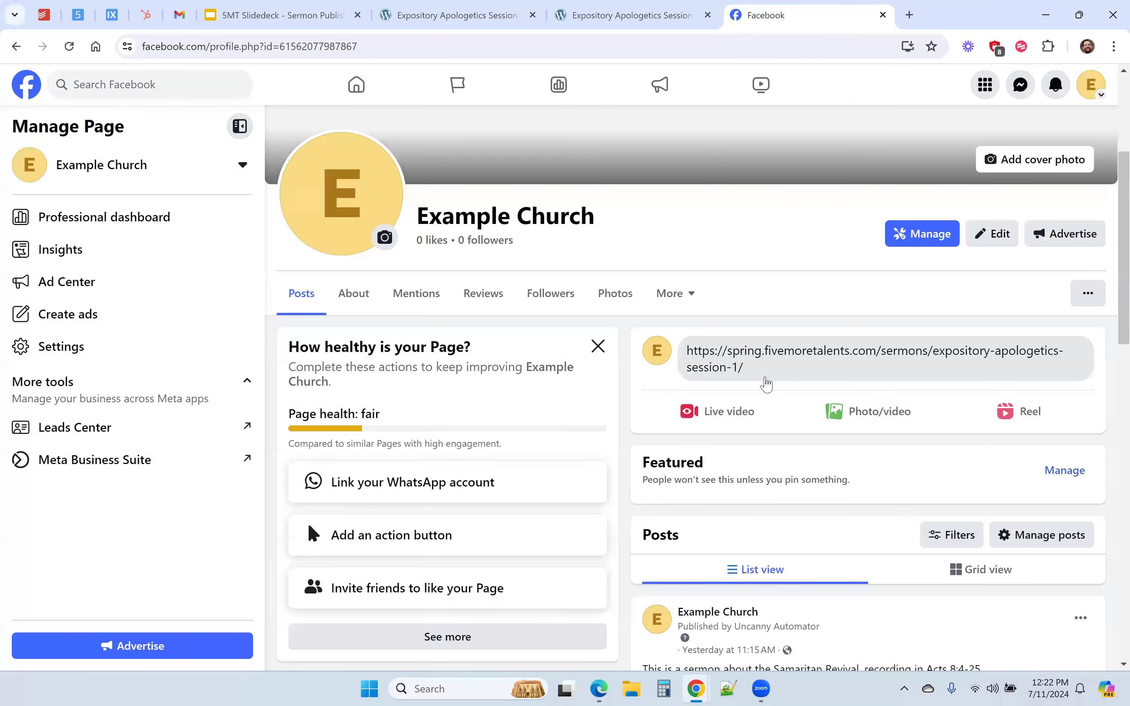
click(586, 15)
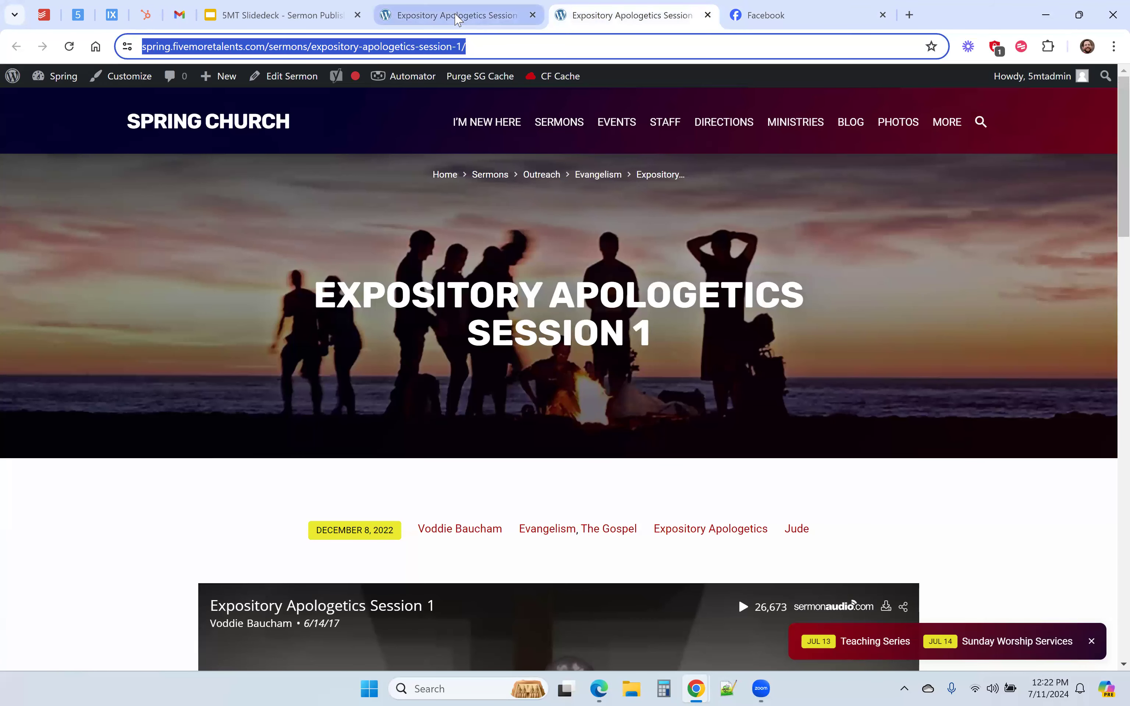
click(457, 17)
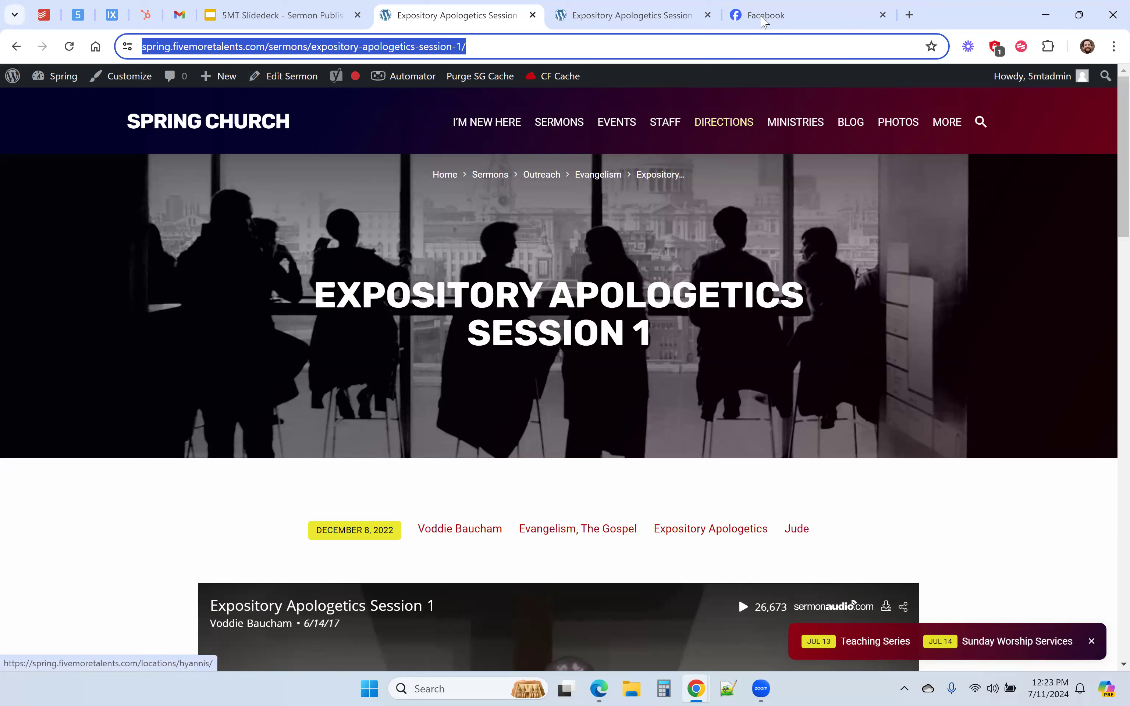
mouse_move(769, 17)
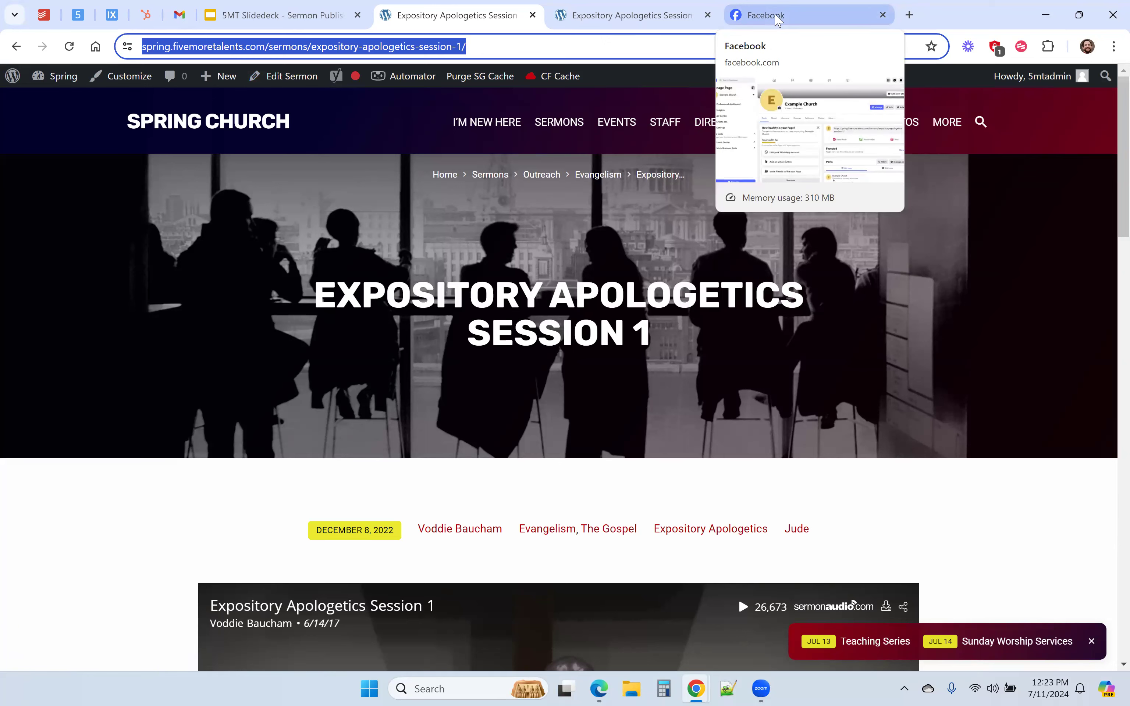
click(769, 18)
Search the web for "facebook sharing debugger" in a new browser tab and open Meta's Sharing Debugger.
click(914, 17)
text(facebook sh)
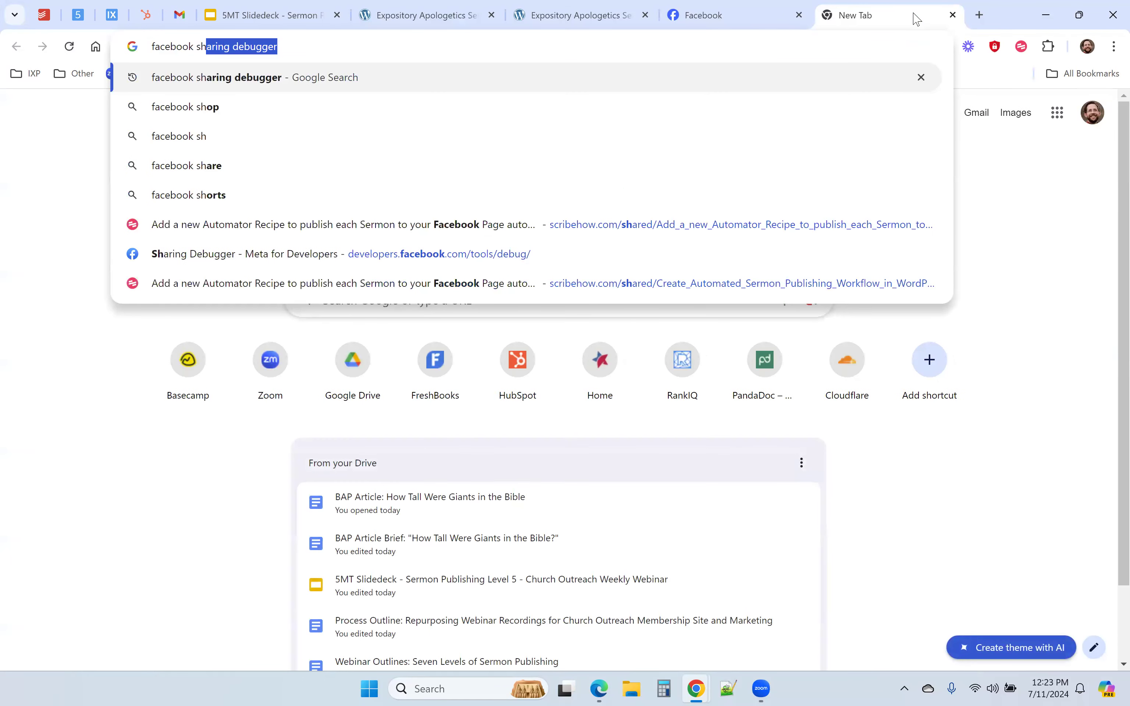
key(Return)
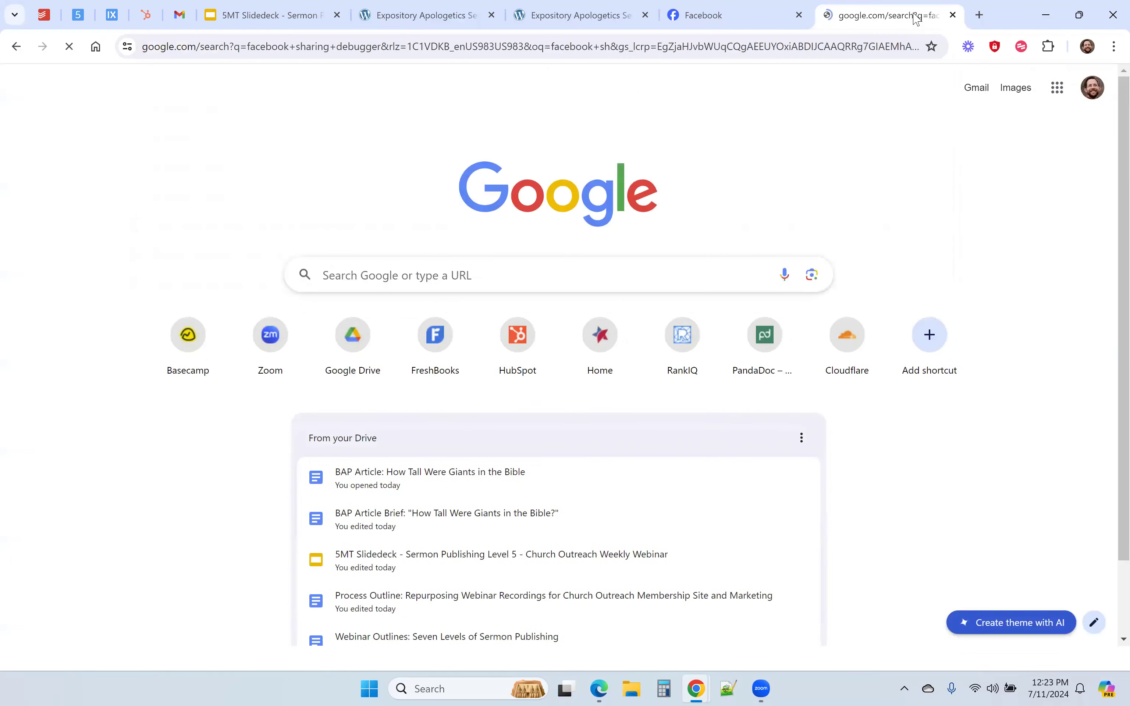
click(320, 228)
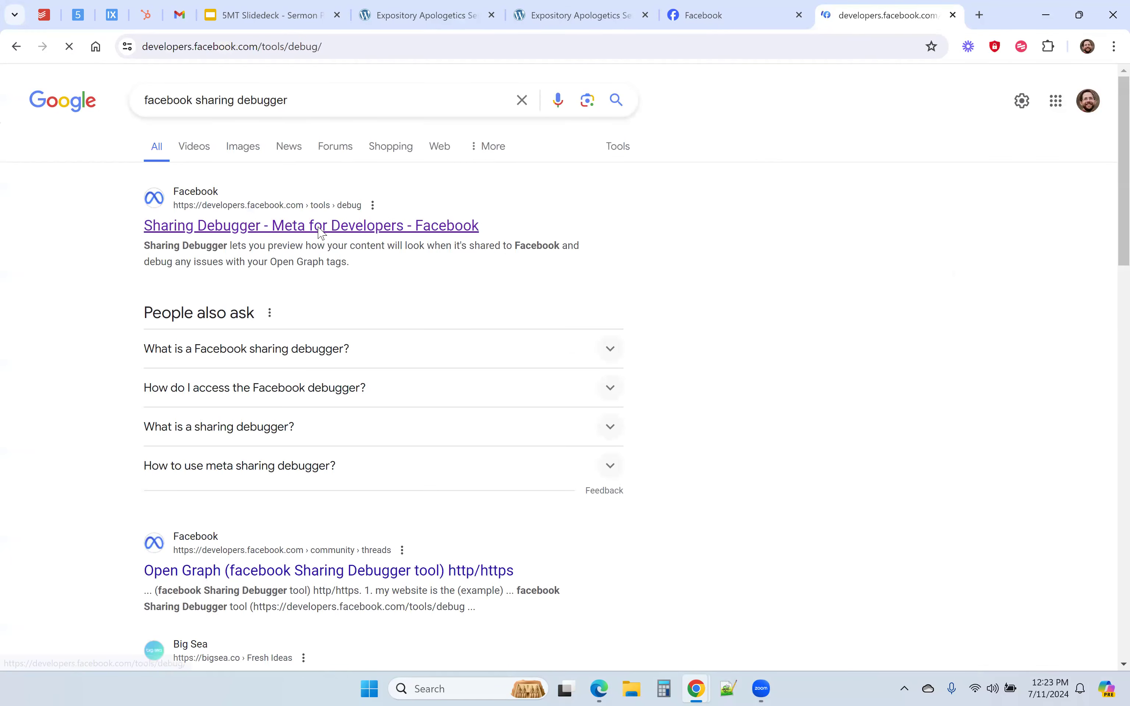
Debug the sermon page's URL, spring.fivemoretalents.com/sermons/expository-apologetics-session-1/, in the Sharing Debugger.
click(579, 14)
click(390, 47)
right_click(390, 51)
click(432, 185)
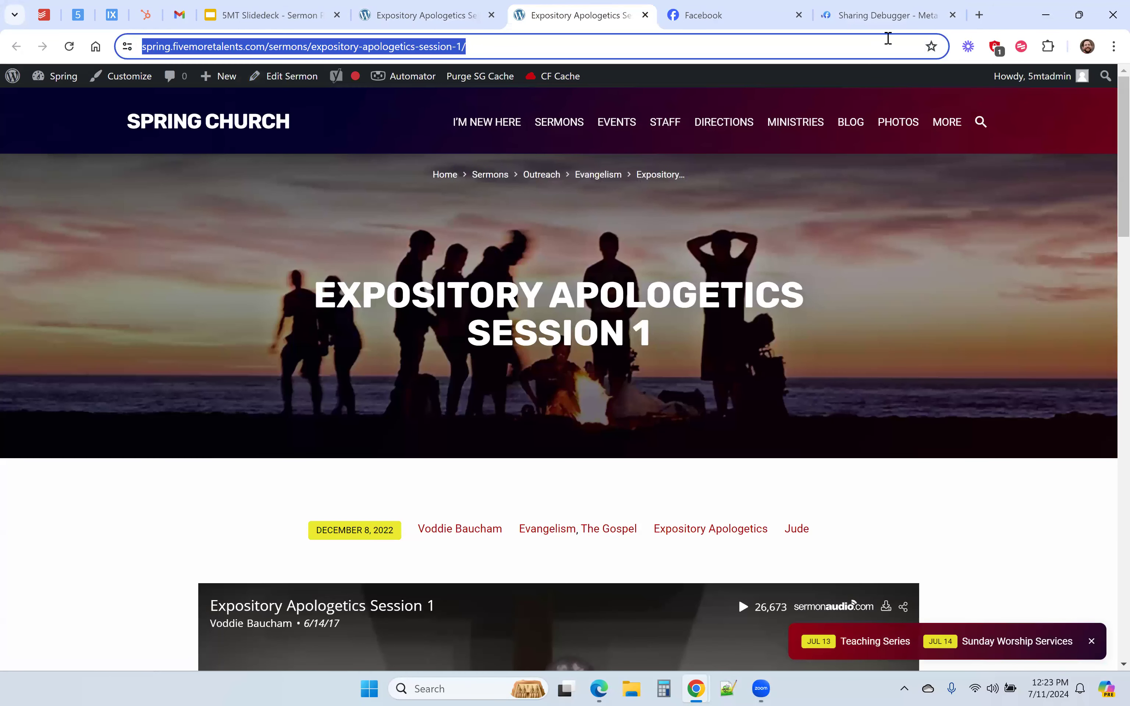
click(864, 16)
click(344, 159)
right_click(343, 160)
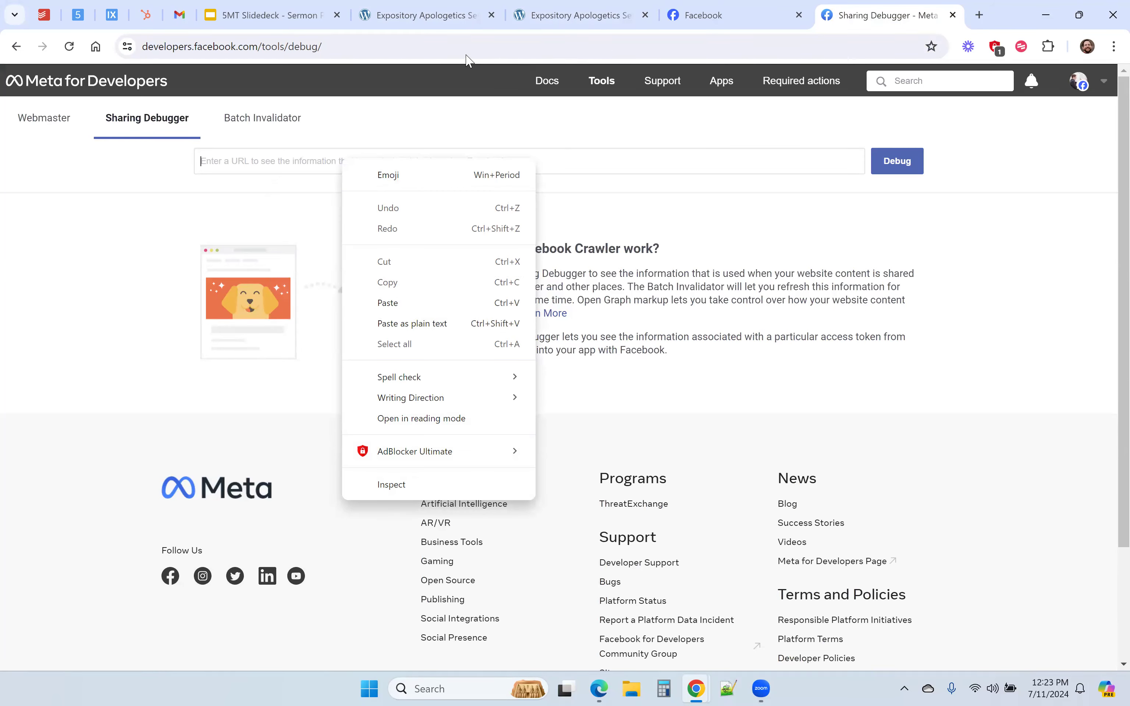
click(396, 324)
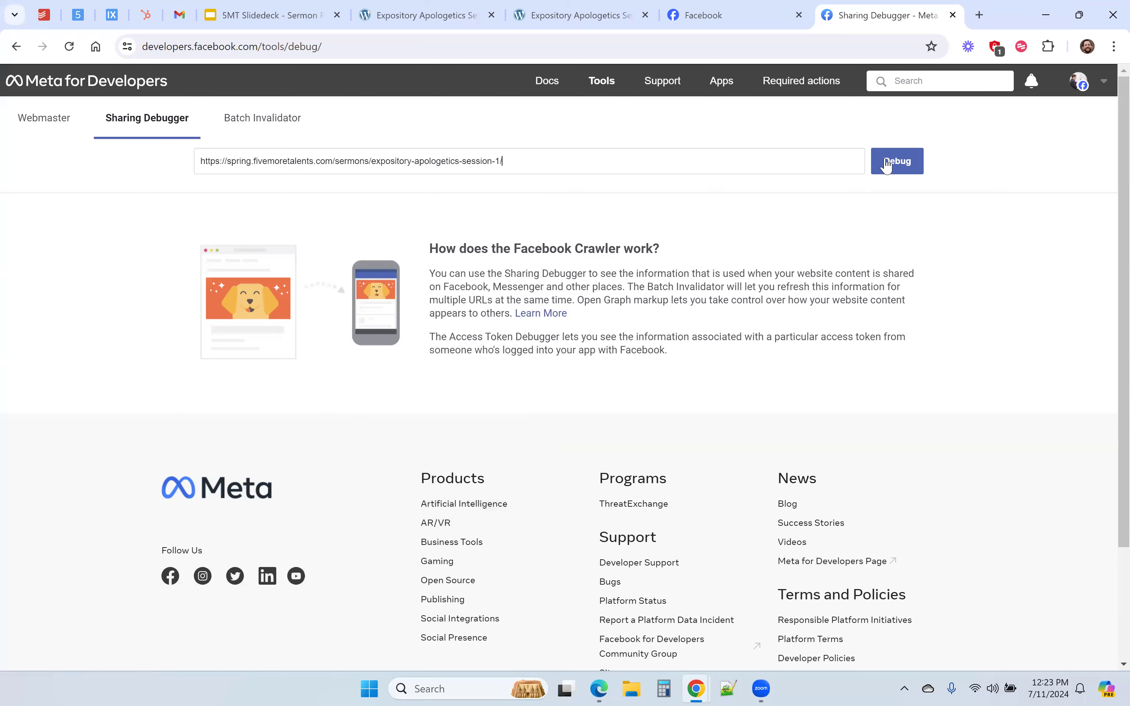
click(899, 164)
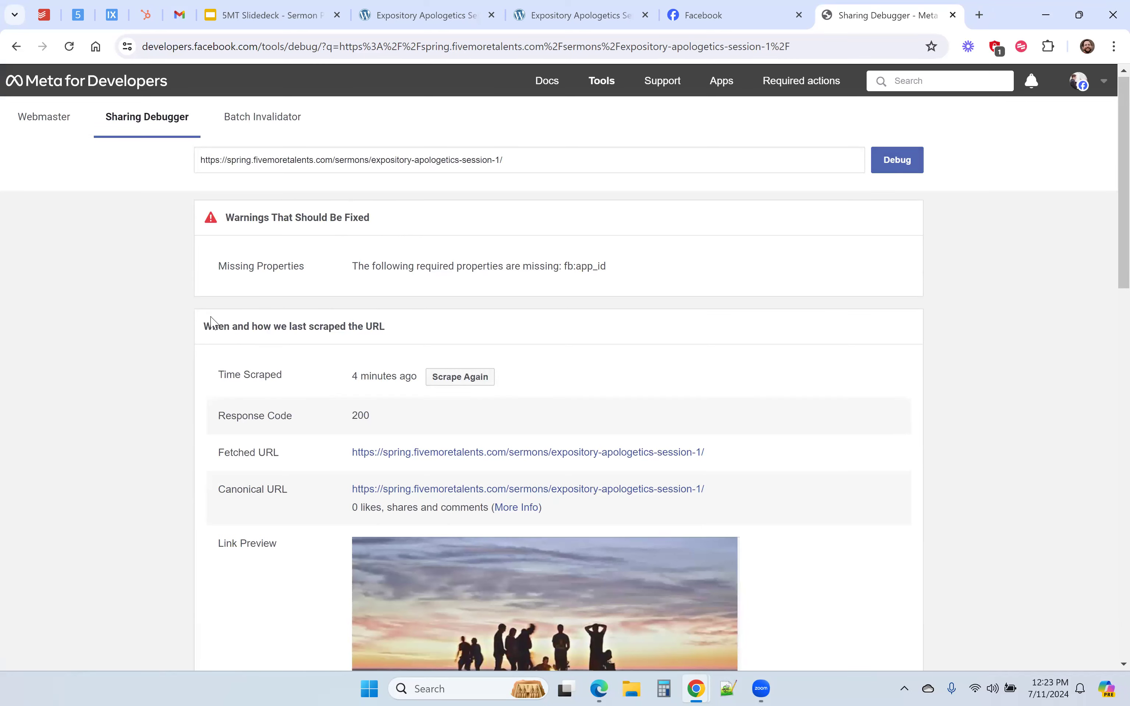
Review the warnings, scrape time and link preview for the sermon's URL, and request a new scrape.
scroll(212, 322, down, 4)
scroll(212, 322, up, 4)
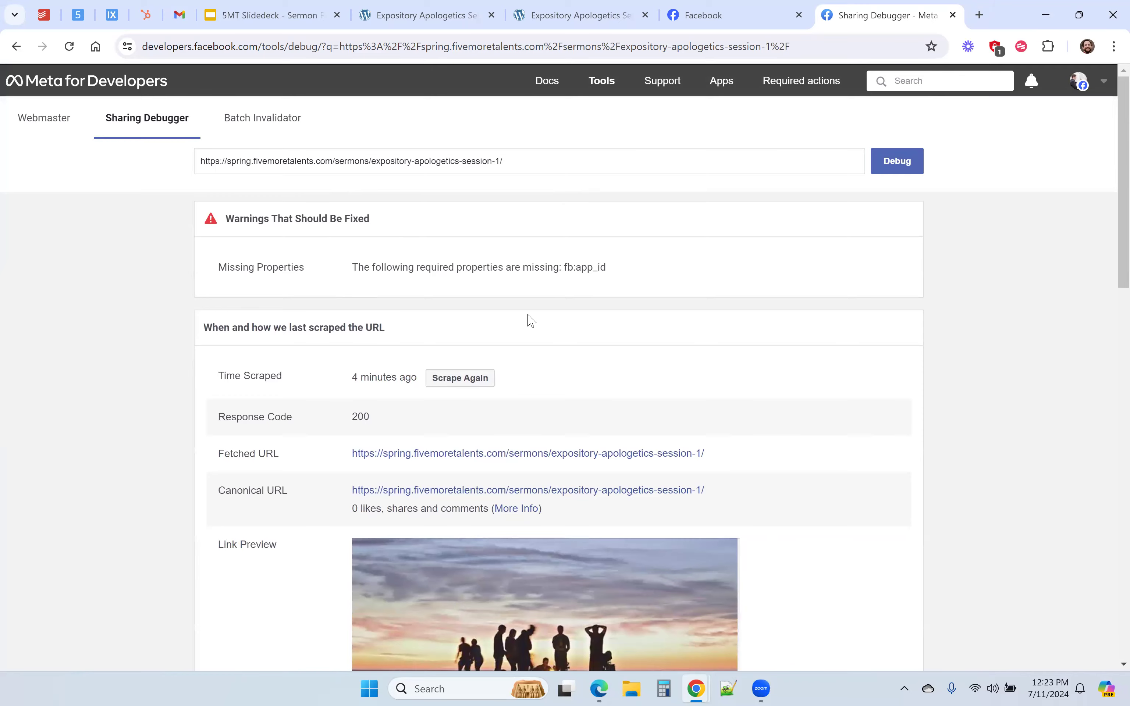
scroll(531, 321, down, 4)
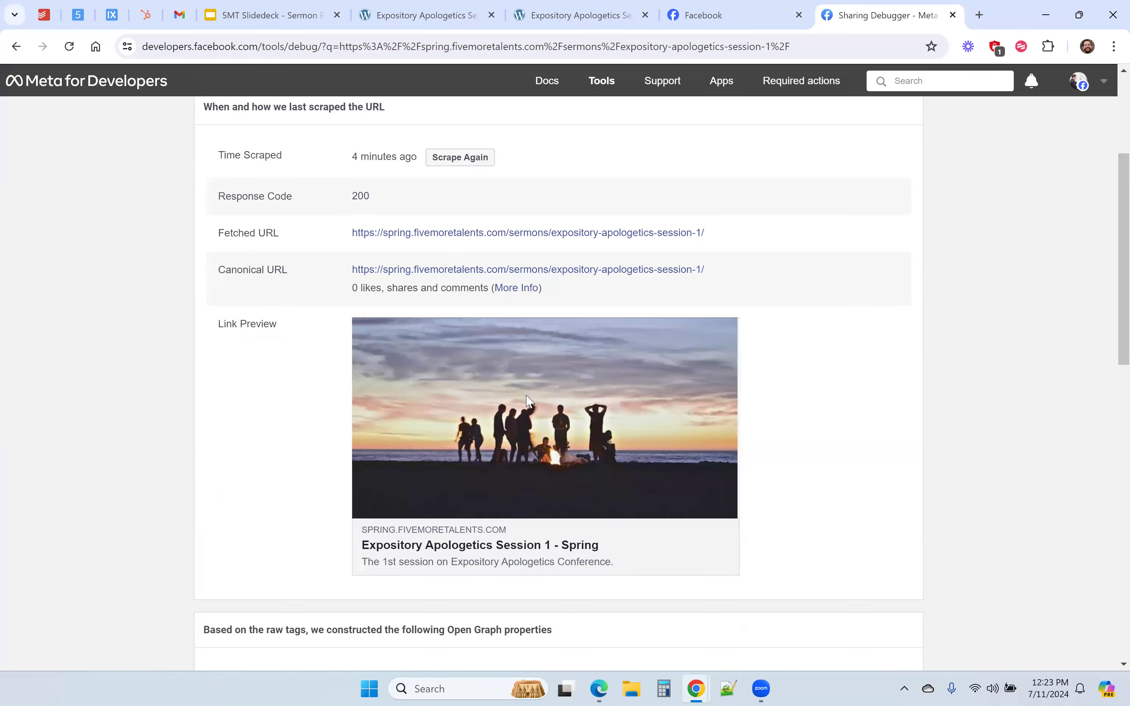
scroll(528, 401, up, 3)
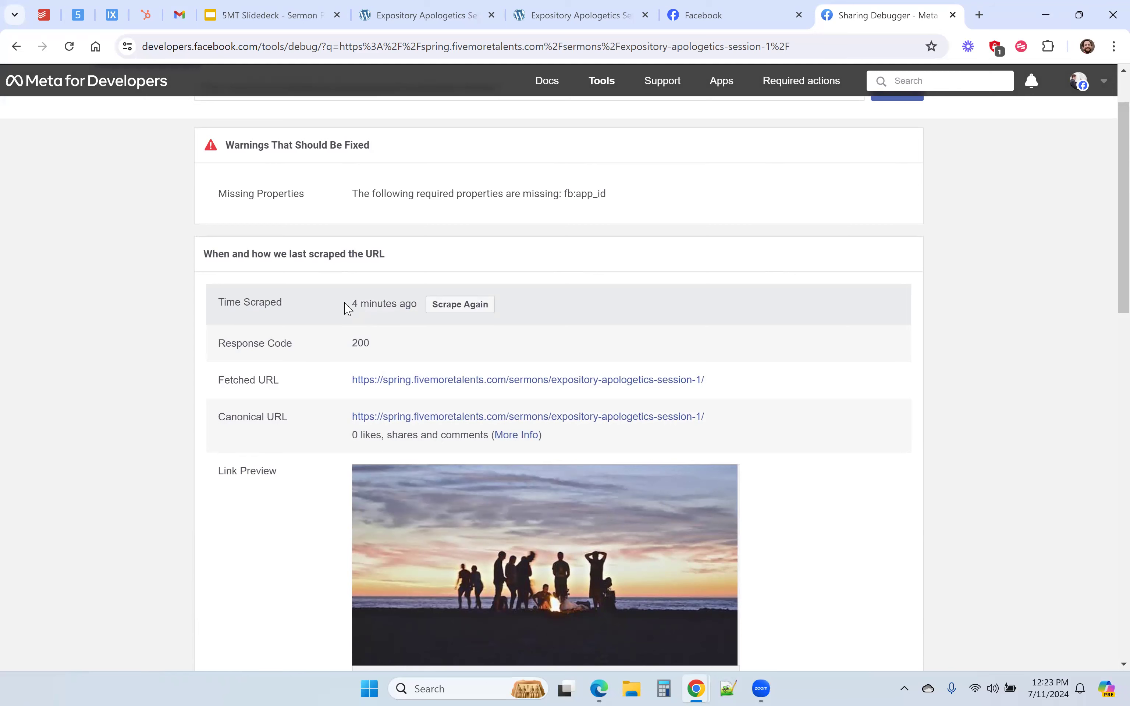
scroll(374, 350, up, 2)
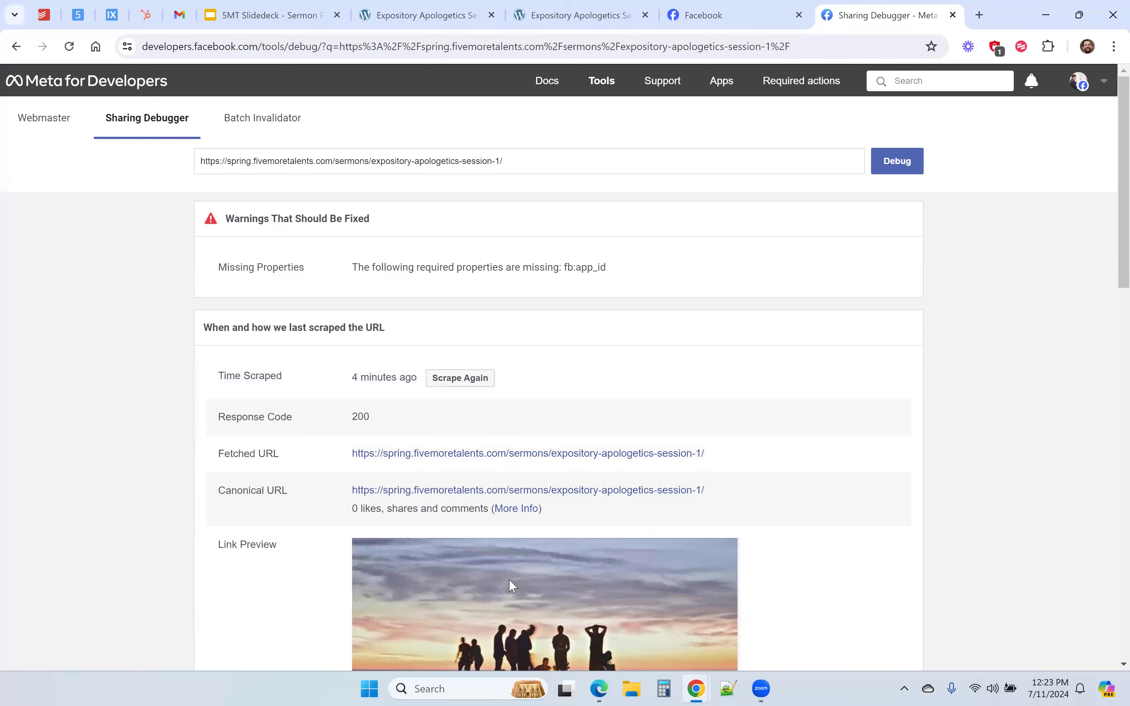
click(450, 386)
scroll(493, 340, down, 4)
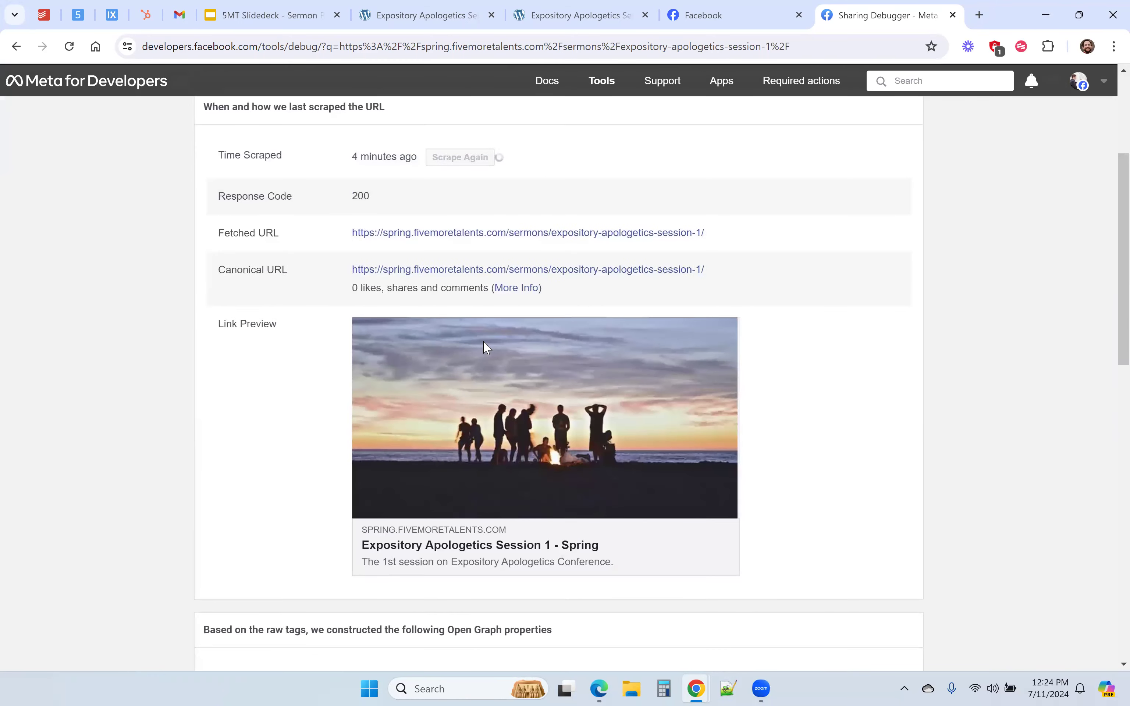
scroll(484, 344, down, 3)
scroll(484, 343, up, 4)
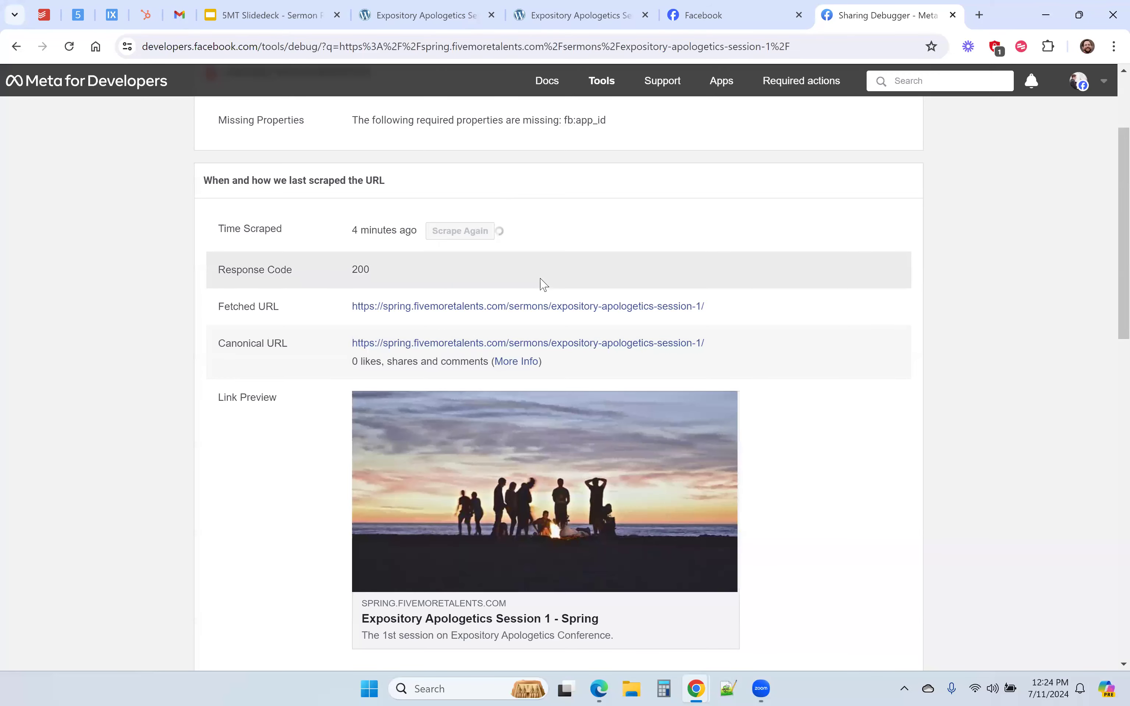
scroll(540, 285, up, 3)
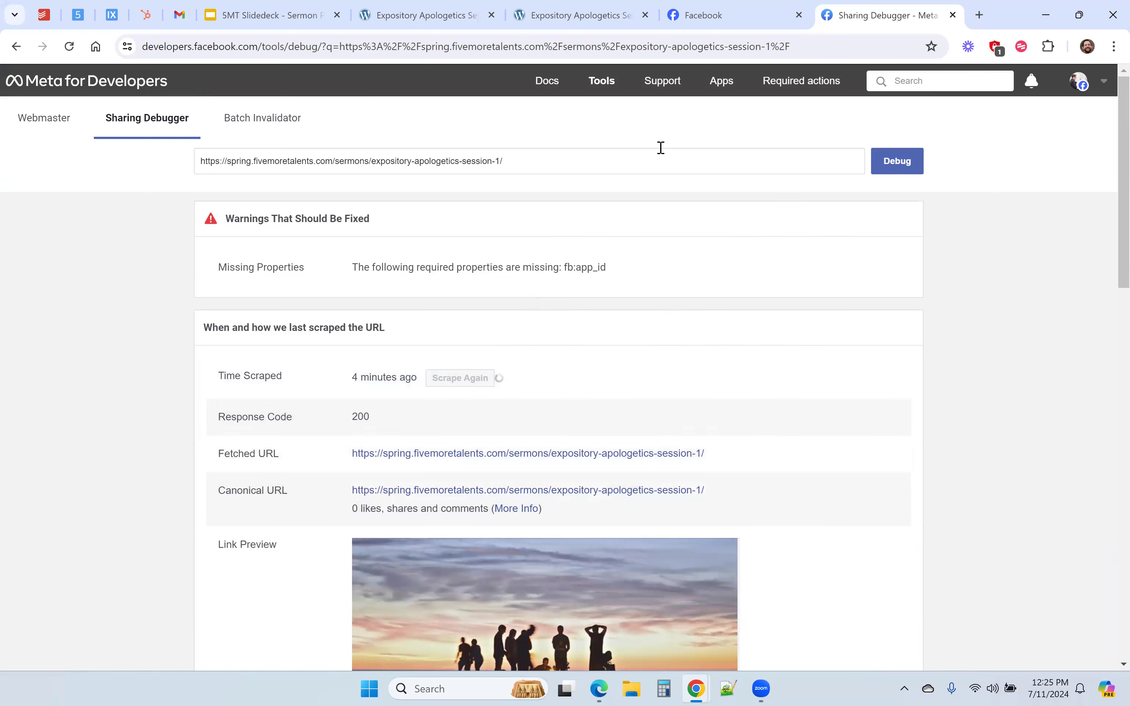
Close the duplicate sermon page and open the Expository Apologetics Session 1 sermon for editing in WordPress.
click(553, 15)
click(432, 15)
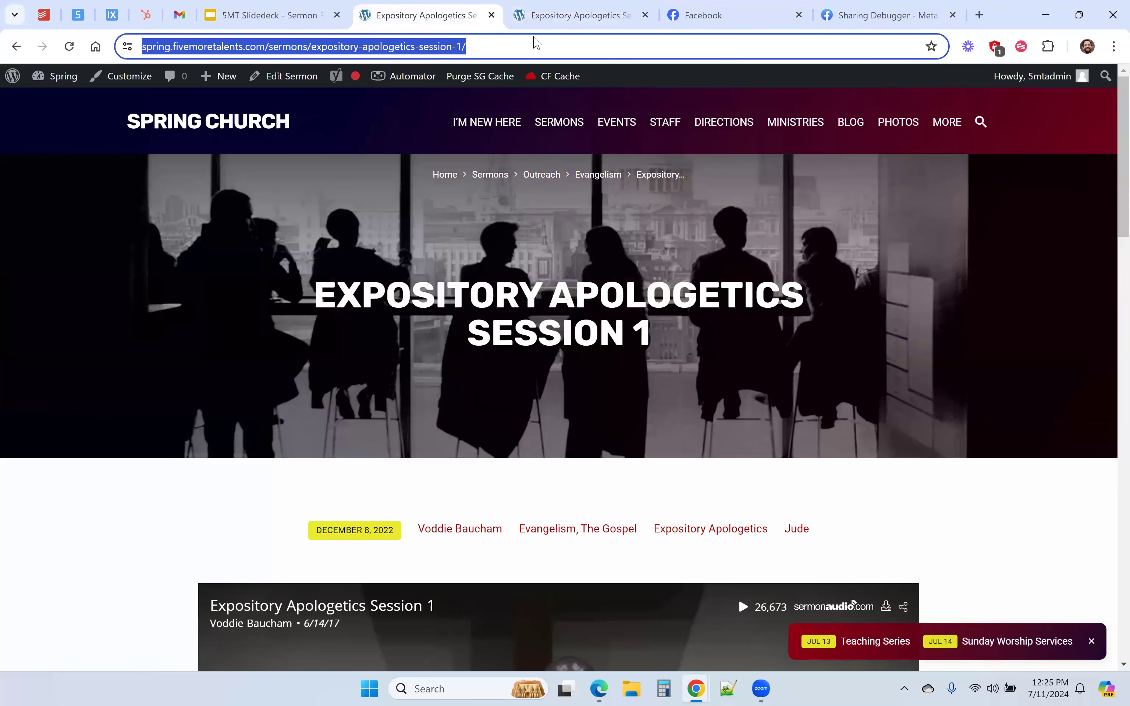
click(645, 15)
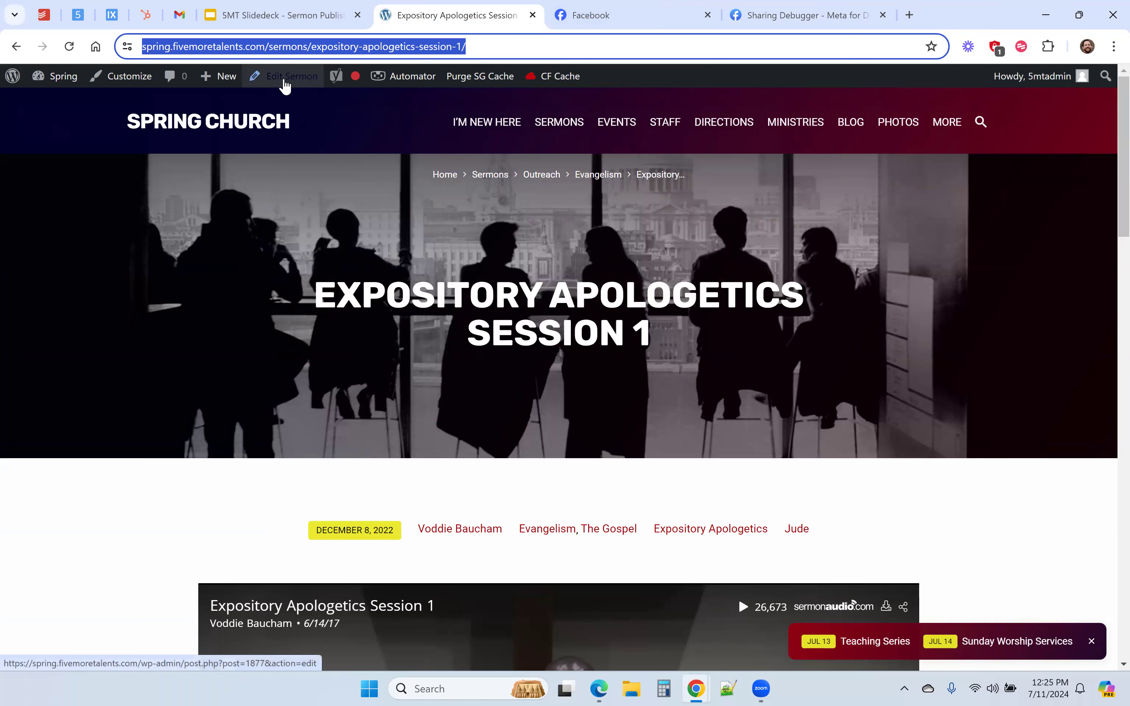
click(285, 84)
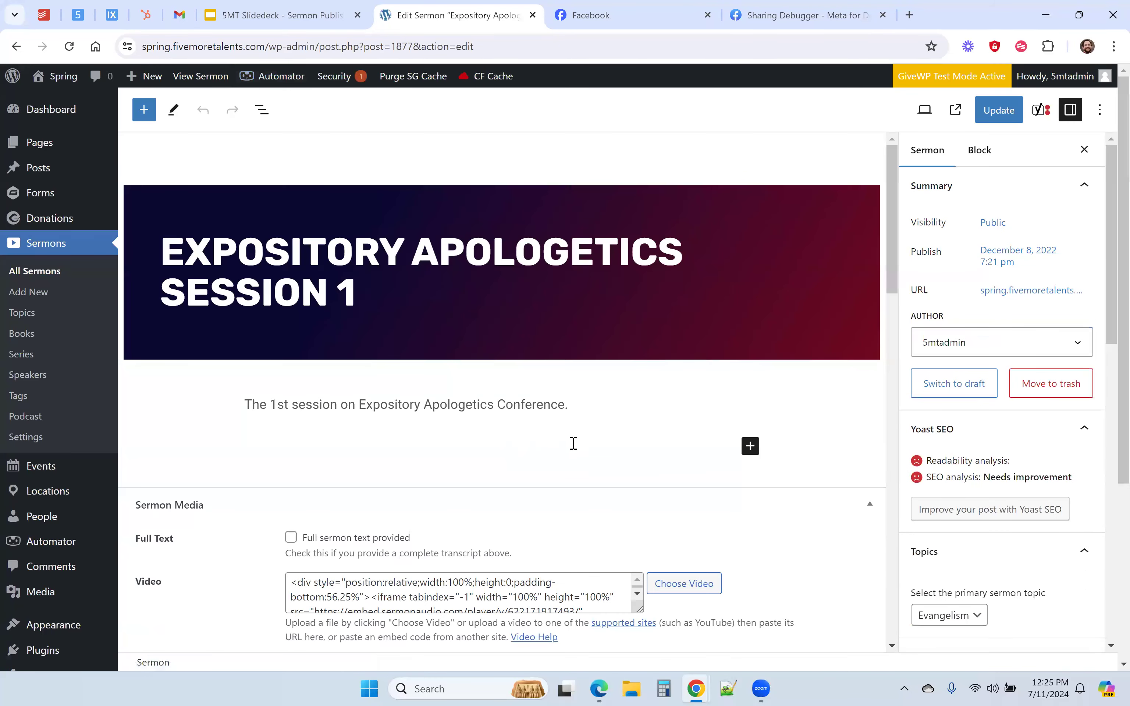
Review the sermon's Yoast SEO social image, title and description, and check the scrape in the Sharing Debugger.
scroll(573, 443, down, 5)
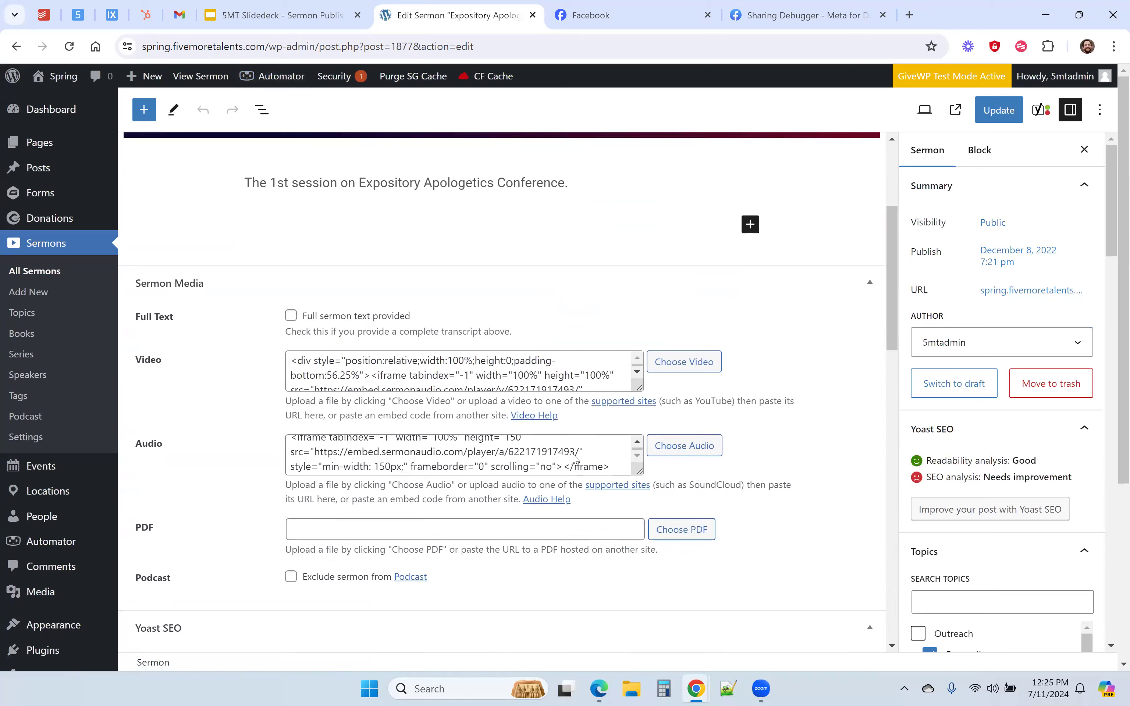
scroll(567, 458, down, 5)
click(380, 449)
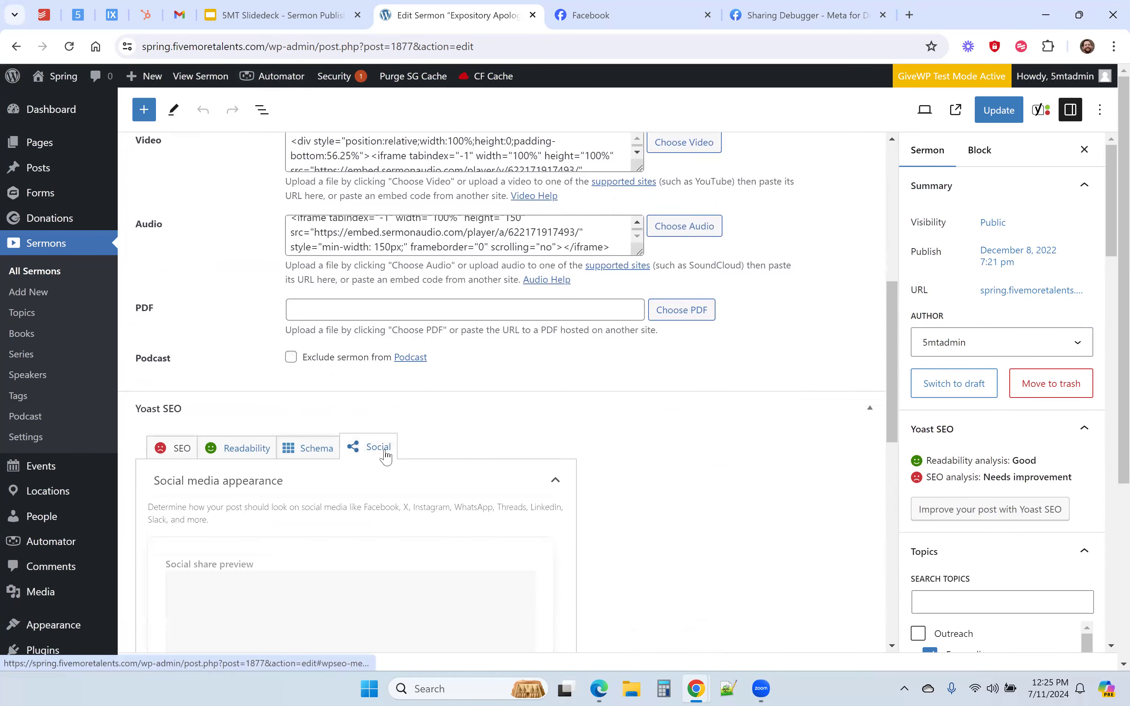
scroll(505, 429, down, 10)
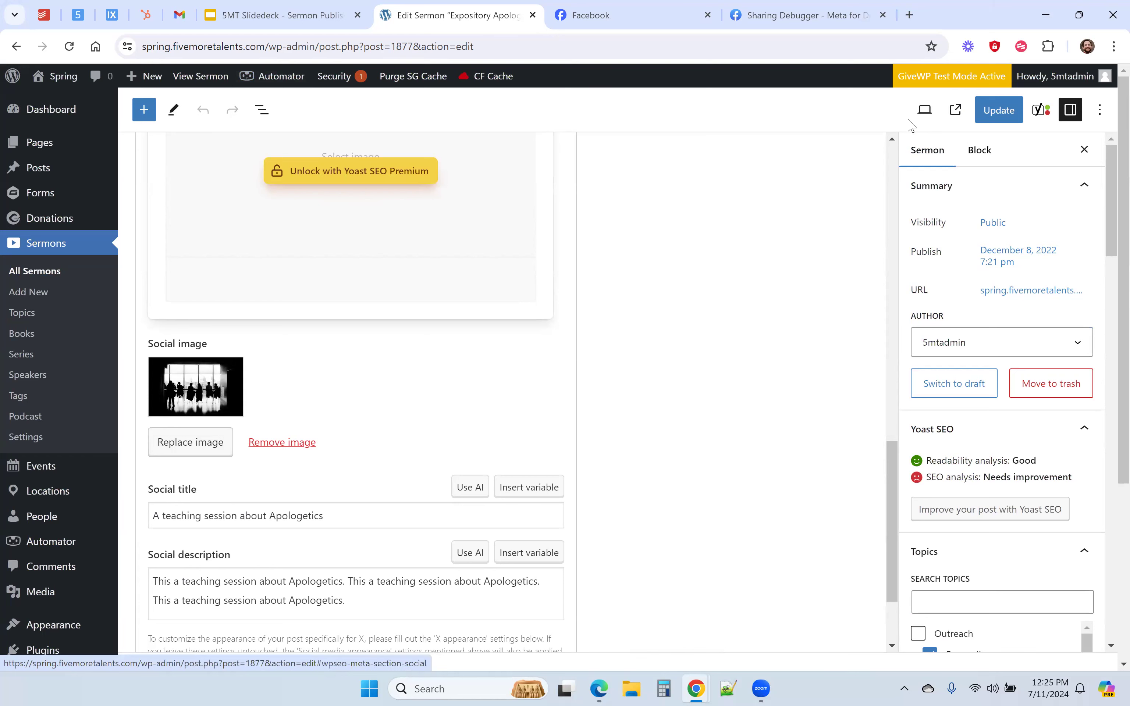
click(774, 17)
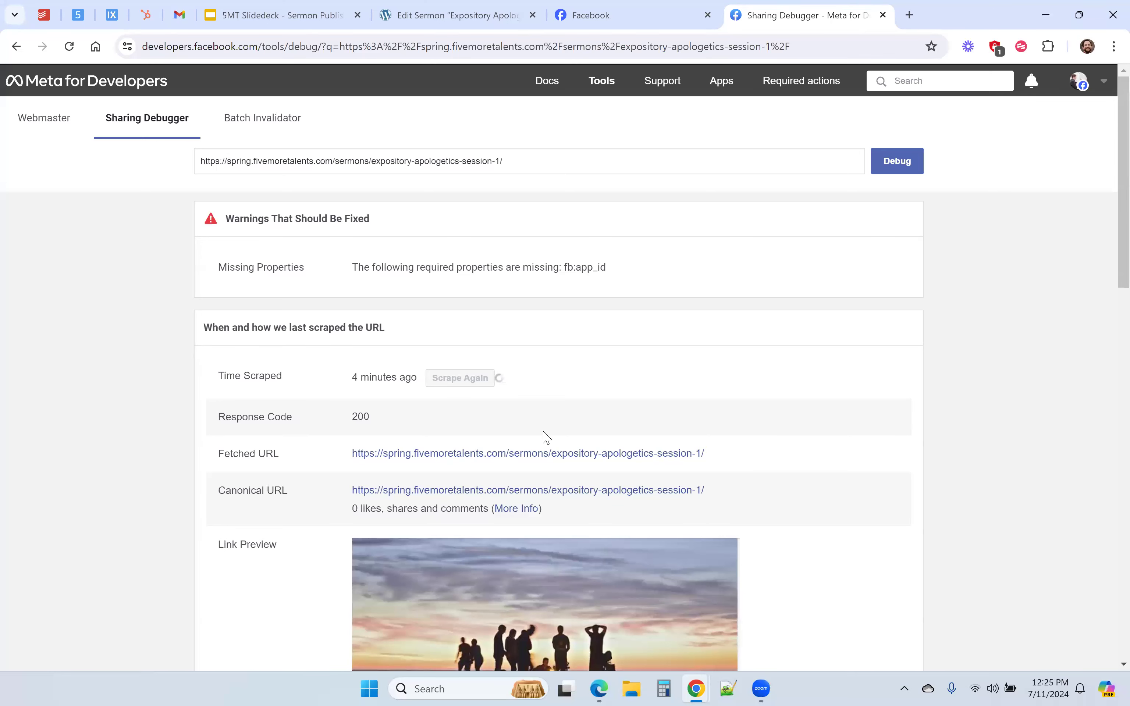
Return to the slide deck, collapse its menus and show the slide "Complete the Automator Setup Wizard".
click(298, 23)
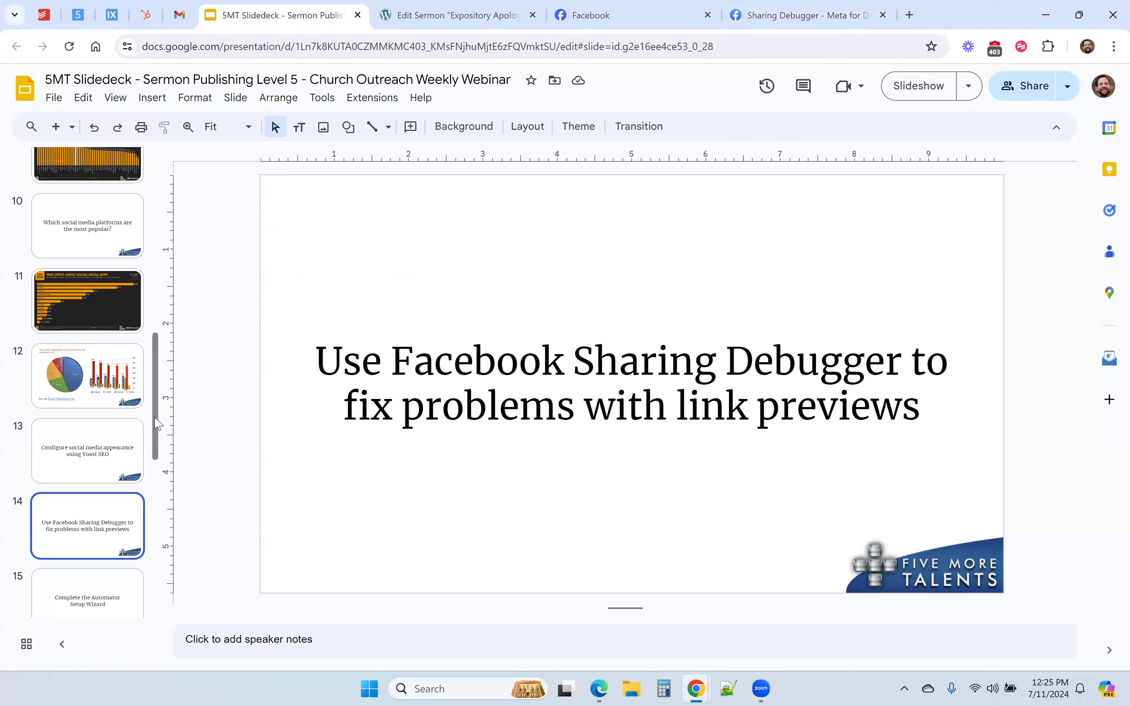
click(1059, 133)
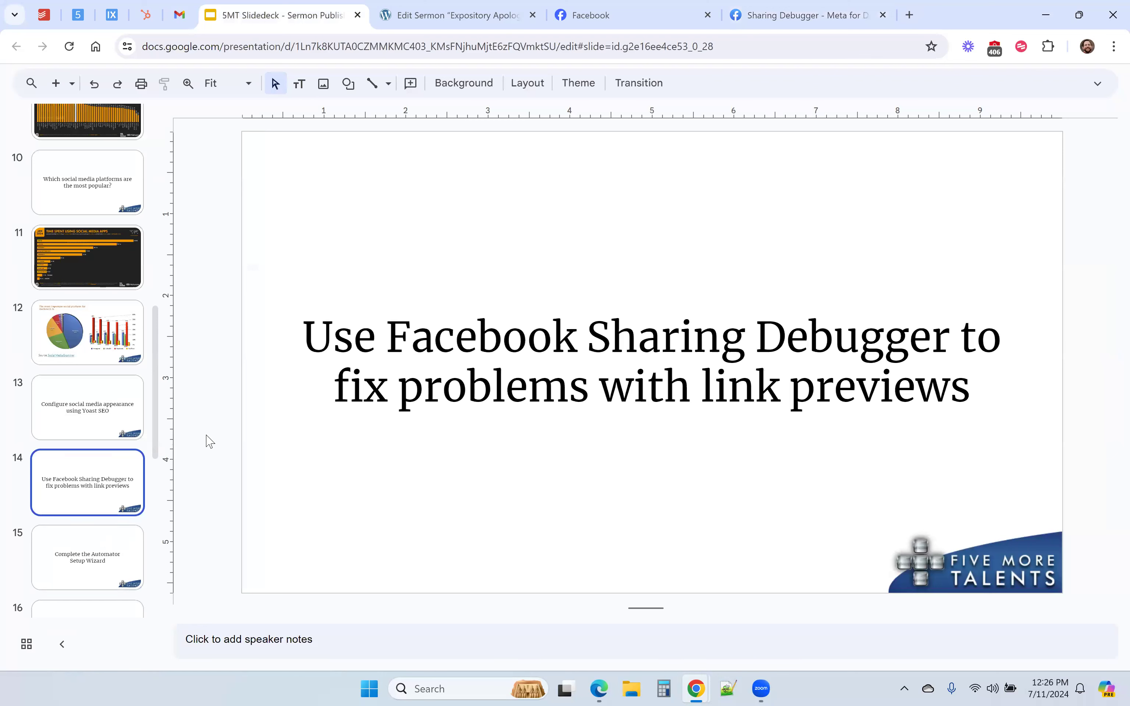
scroll(159, 414, down, 3)
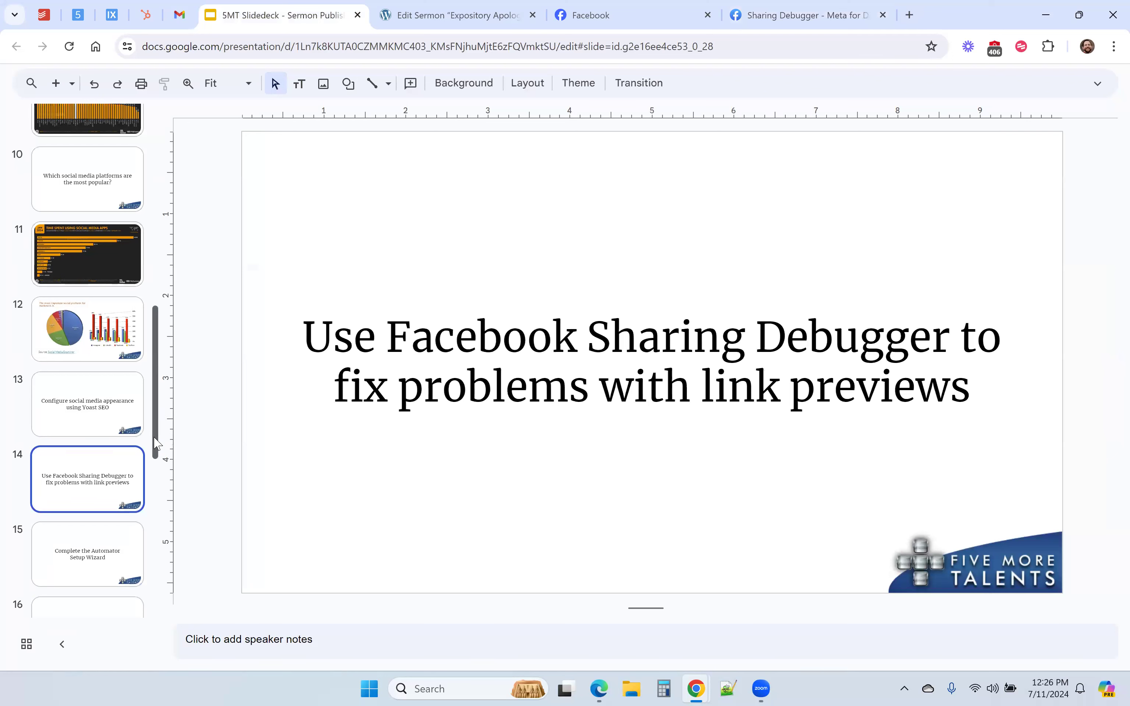
click(67, 462)
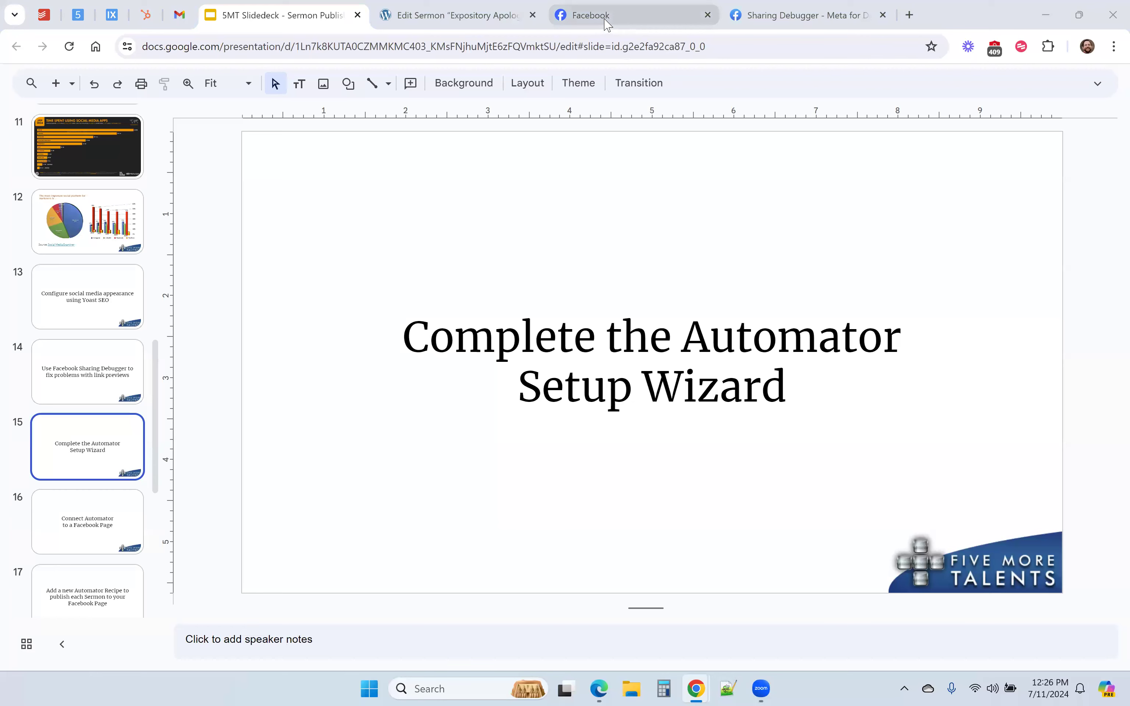
Discard the unsaved post on the Example Church Facebook page and go to the Facebook home feed.
click(617, 18)
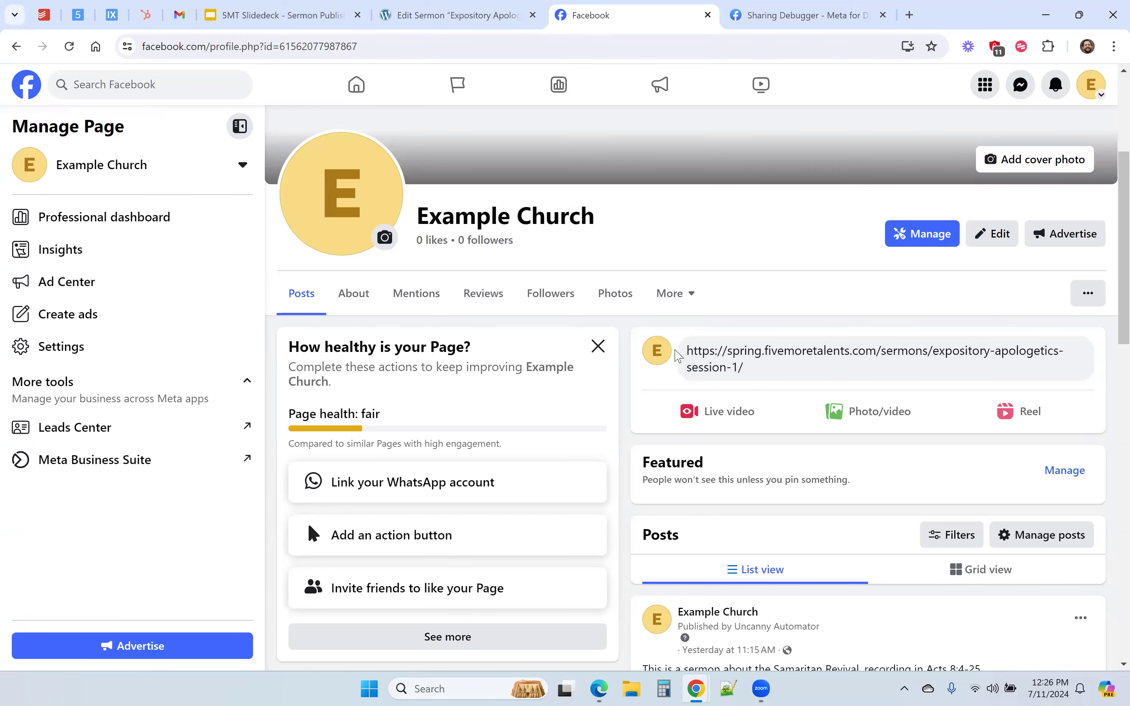
click(34, 93)
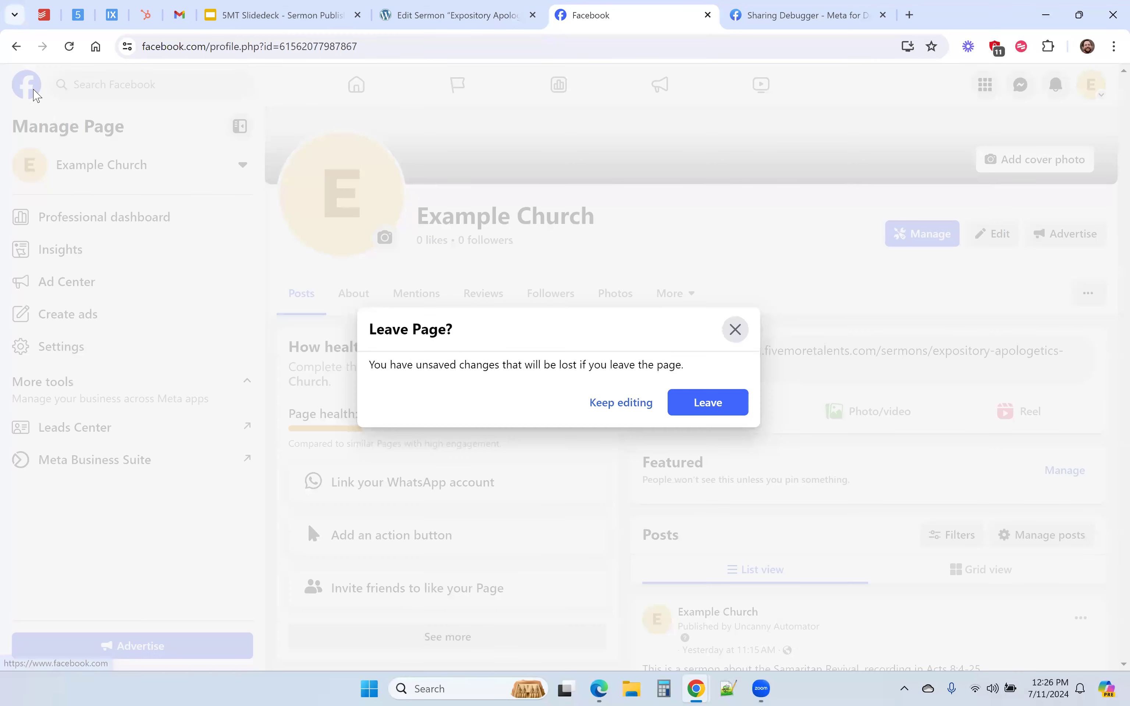
click(737, 404)
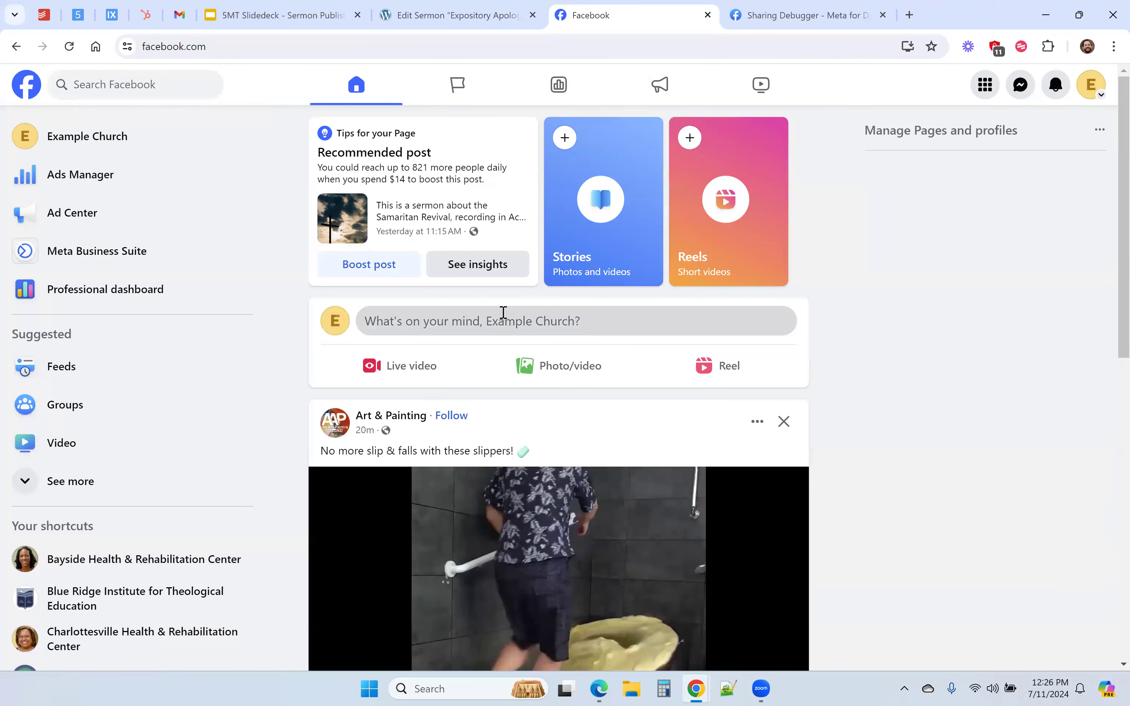
Switch Facebook from the Example Church page to the personal profile, leaving the page's new post empty.
click(504, 313)
click(717, 231)
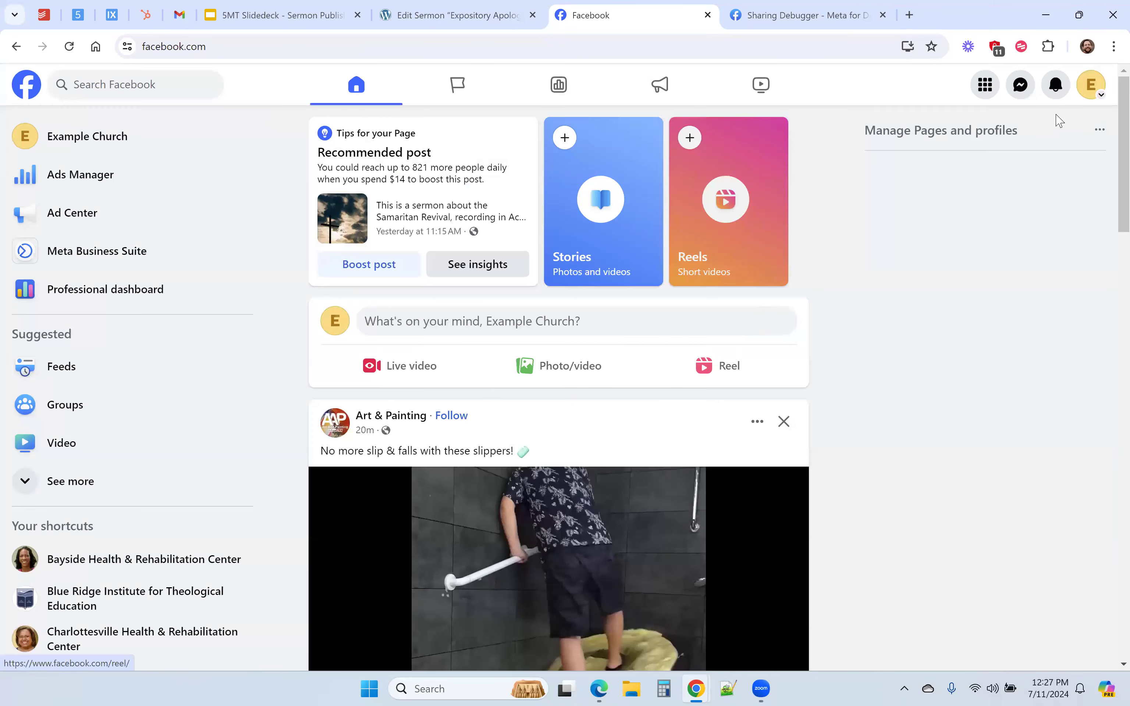
click(1094, 86)
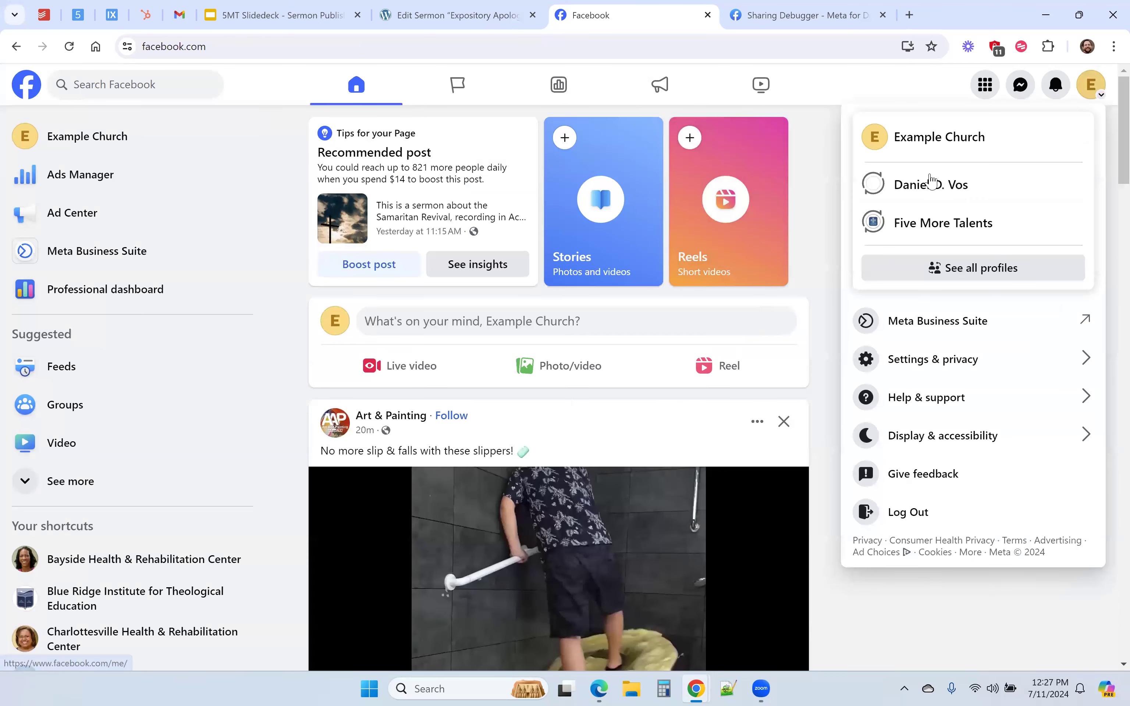
click(931, 184)
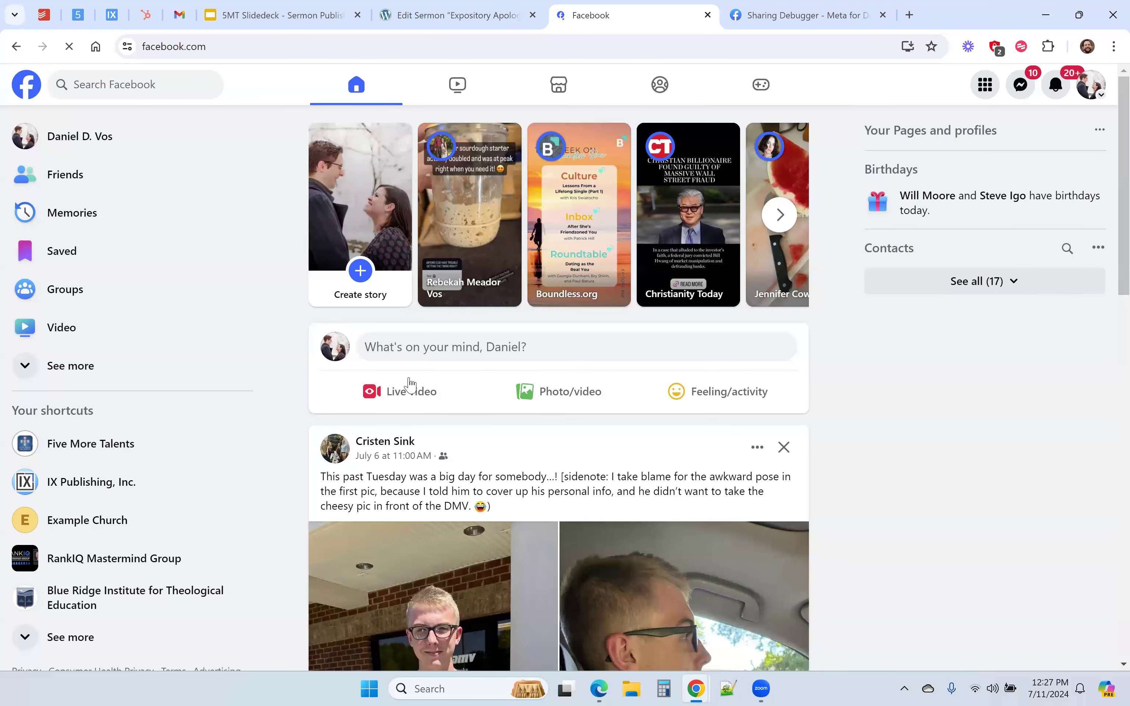
click(420, 346)
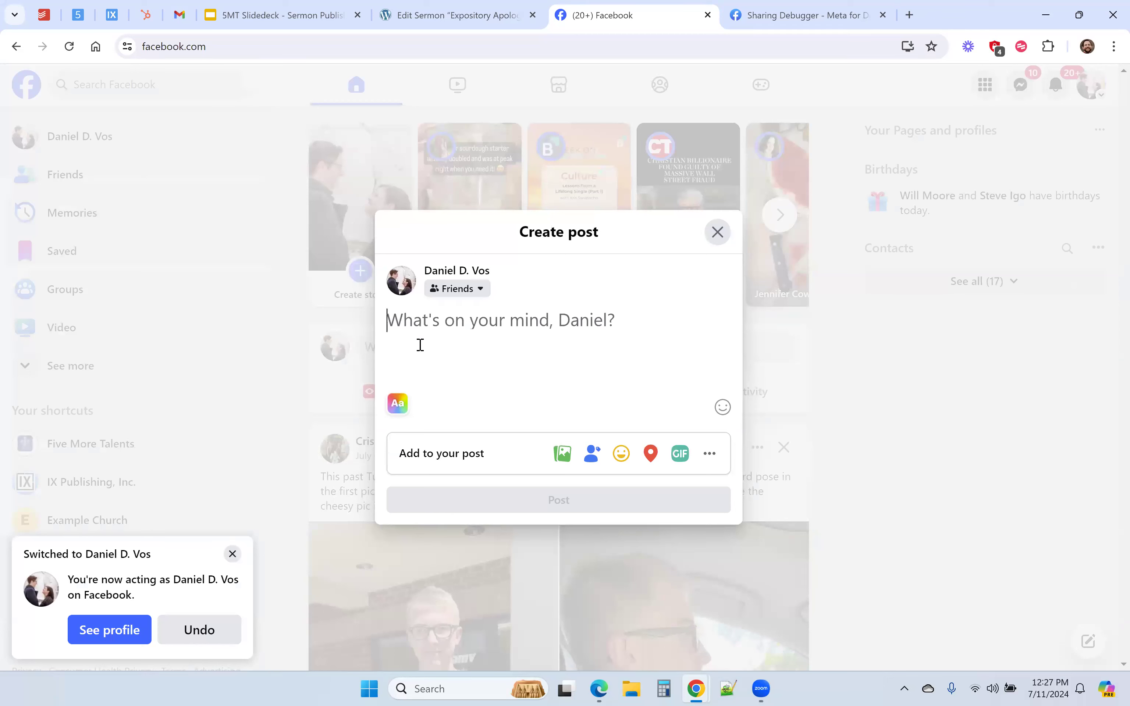
text(https://spring.fivemoretalents.com/sermons/expository-apologetics-session-1/)
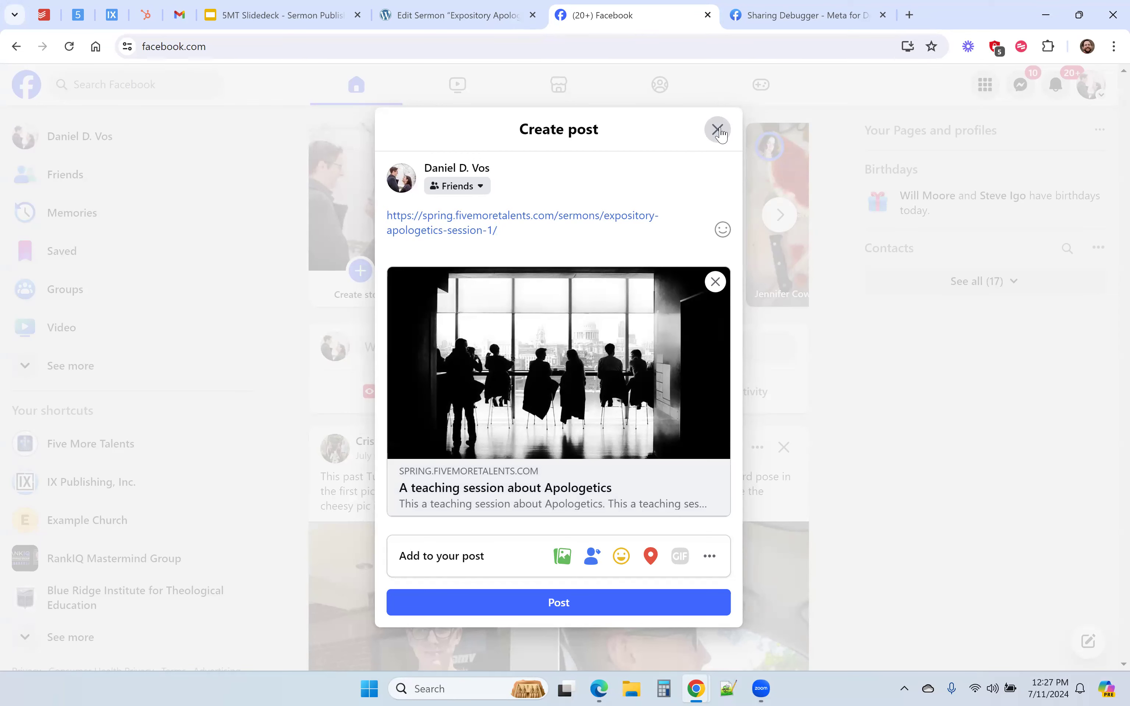
click(718, 130)
Look over the Automator slides in the deck, and open the Spring site's WordPress dashboard.
click(254, 15)
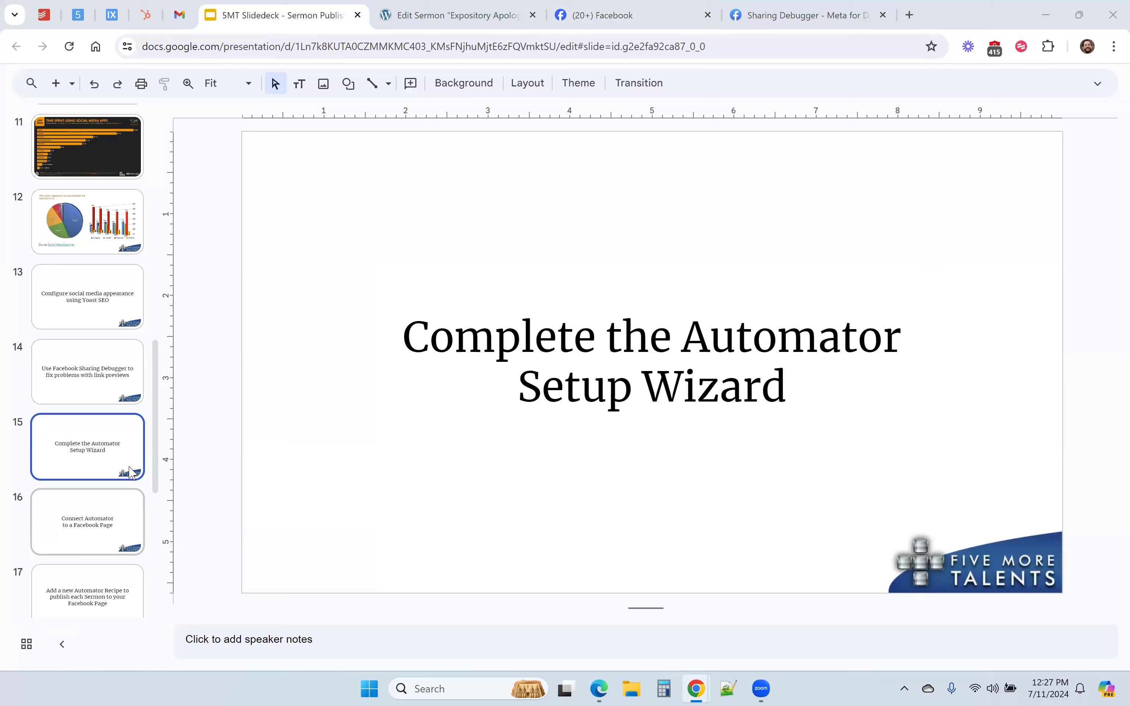
scroll(152, 472, down, 3)
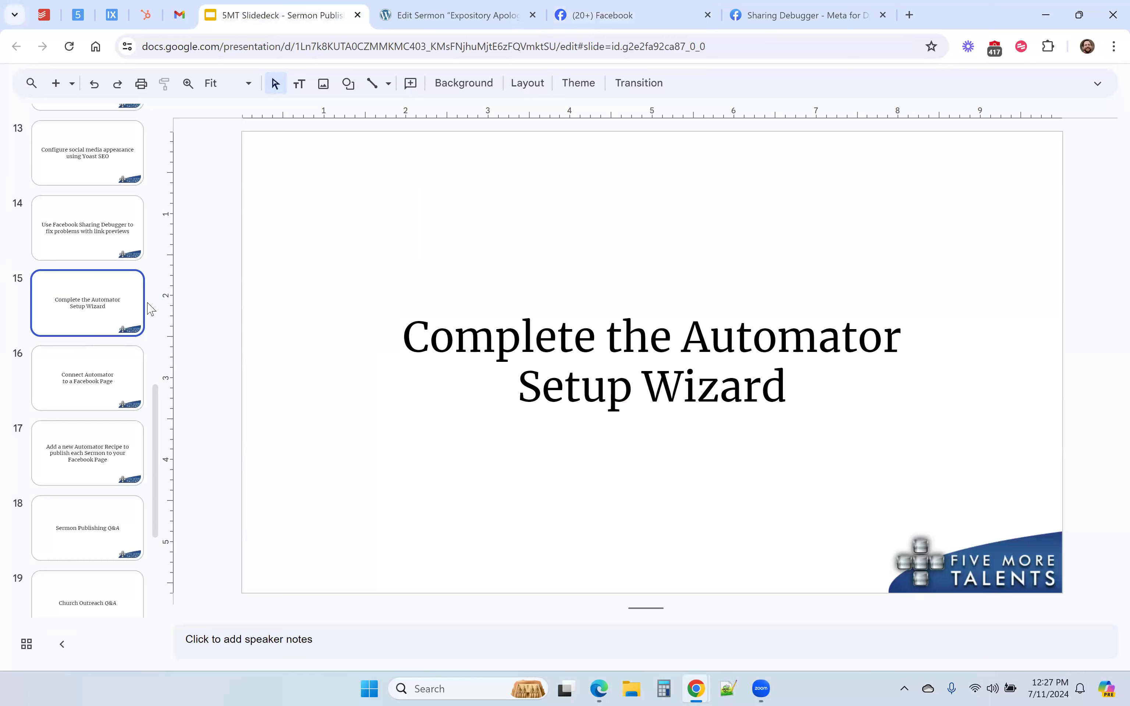
click(484, 16)
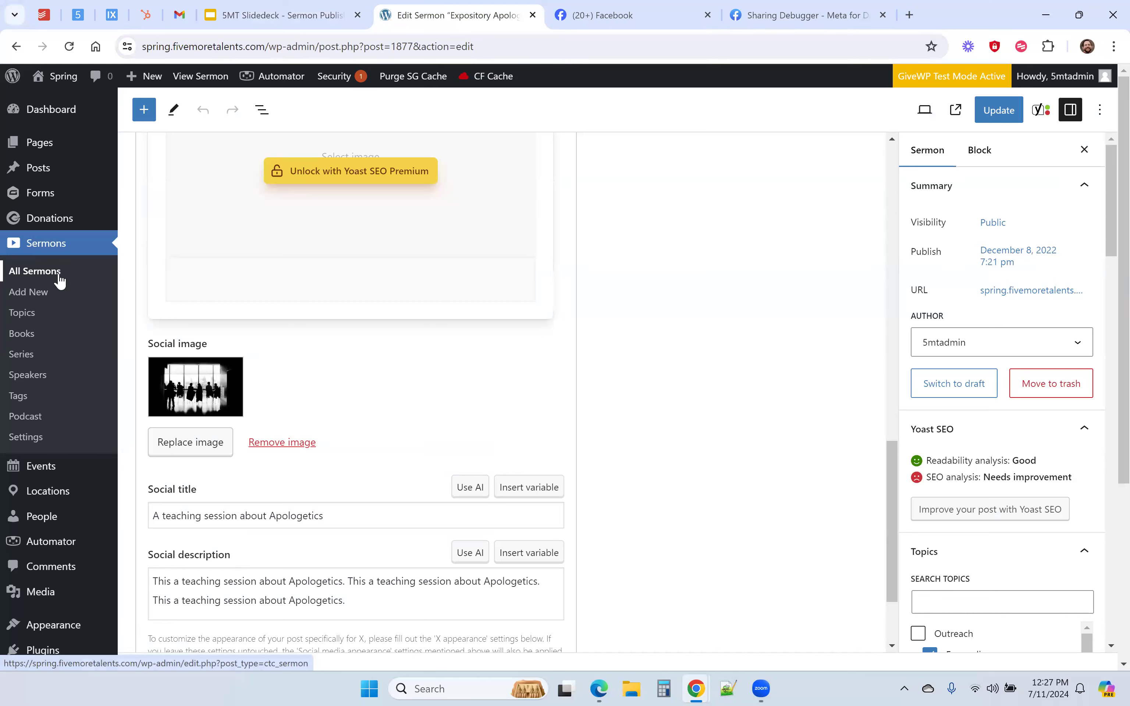
click(66, 119)
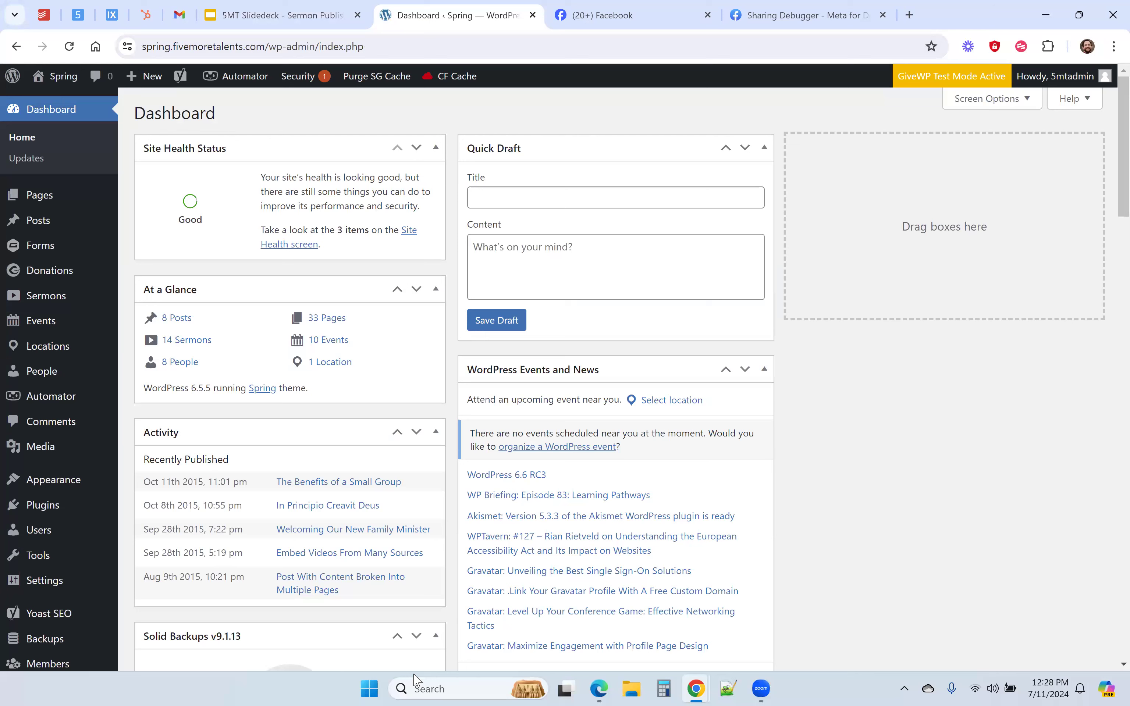
Open the Uncanny Automator setup wizard and examine what the free account includes, highlighting "250 app credits".
click(414, 675)
mouse_move(70, 403)
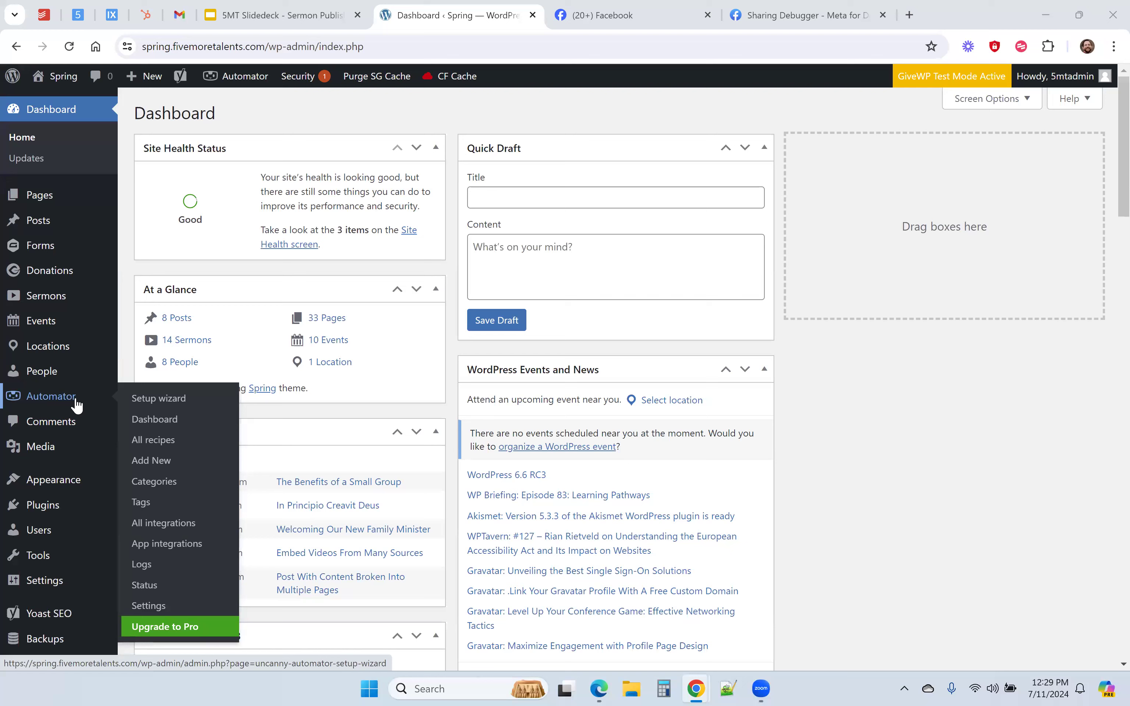
click(170, 405)
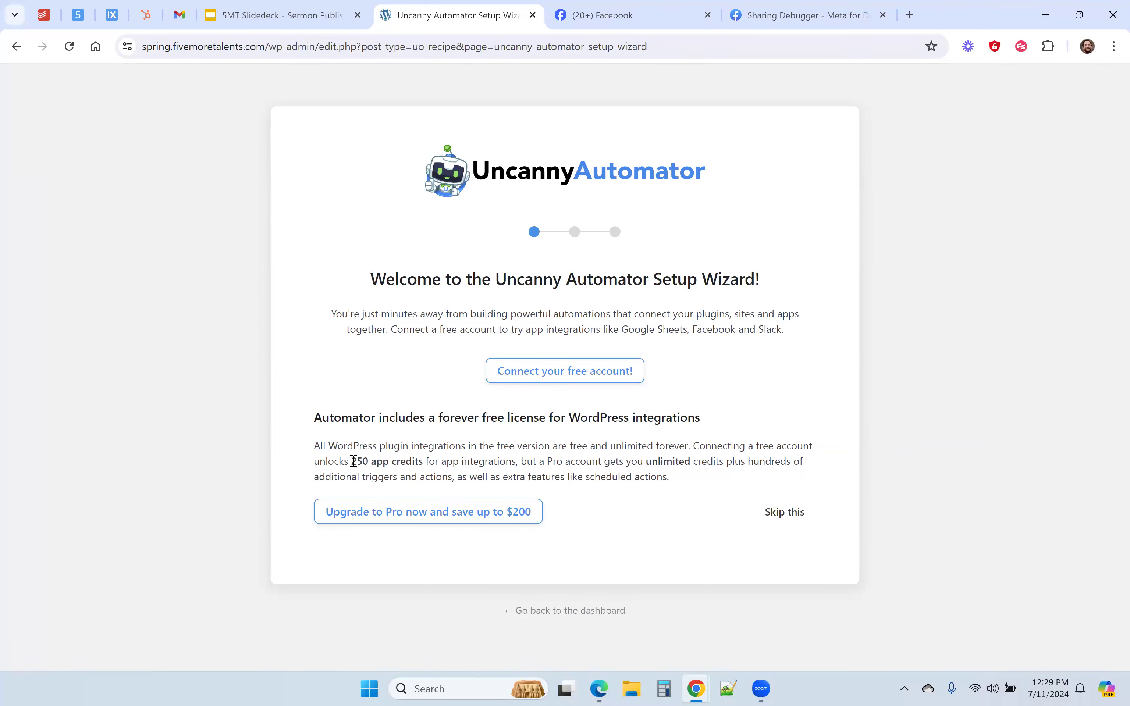
drag(354, 462, 426, 462)
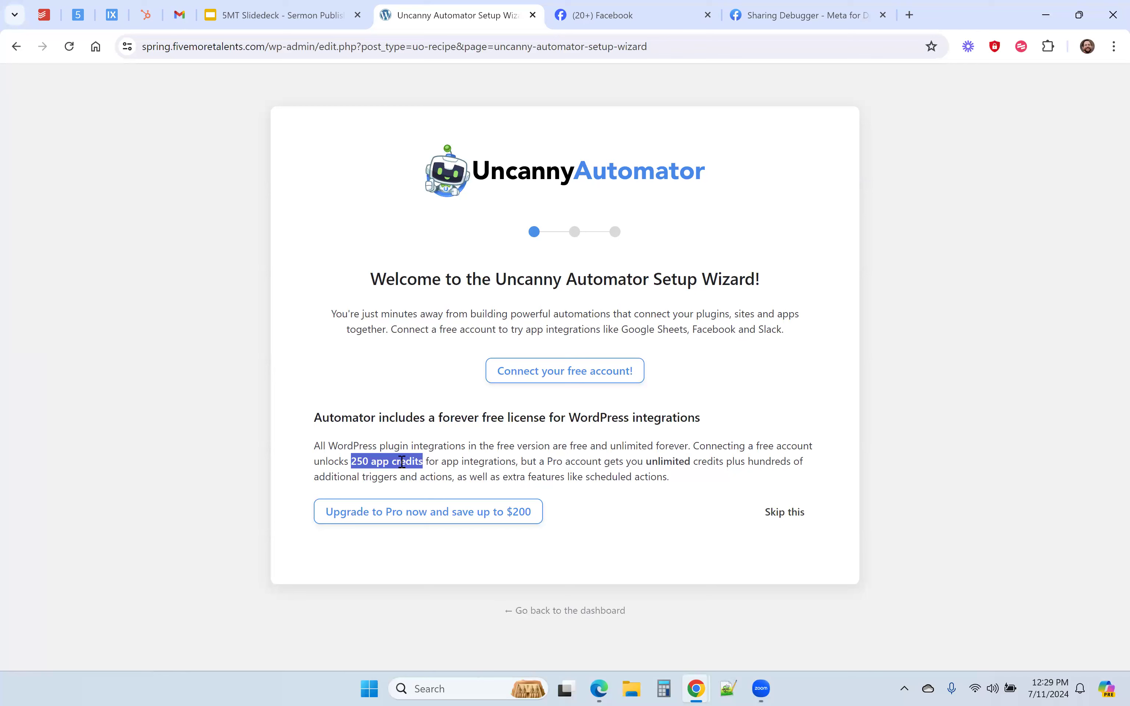
click(404, 461)
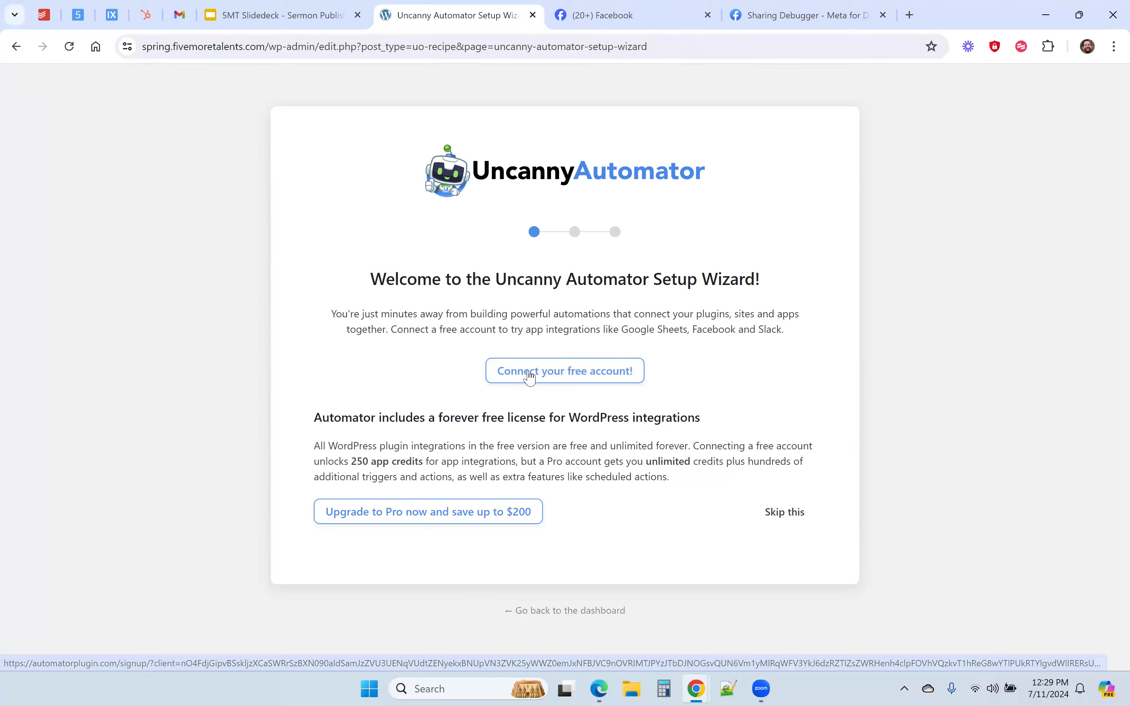
Connect the site to a free Uncanny Automator account by logging in to the existing account with the saved credentials.
click(546, 378)
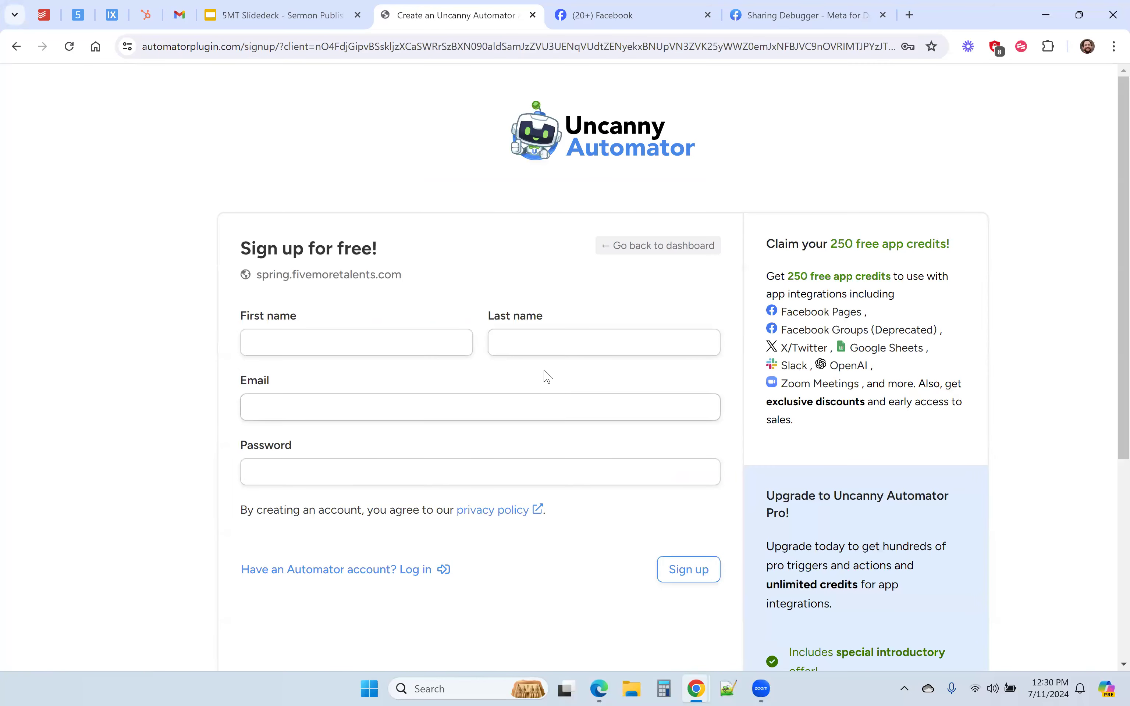
click(284, 345)
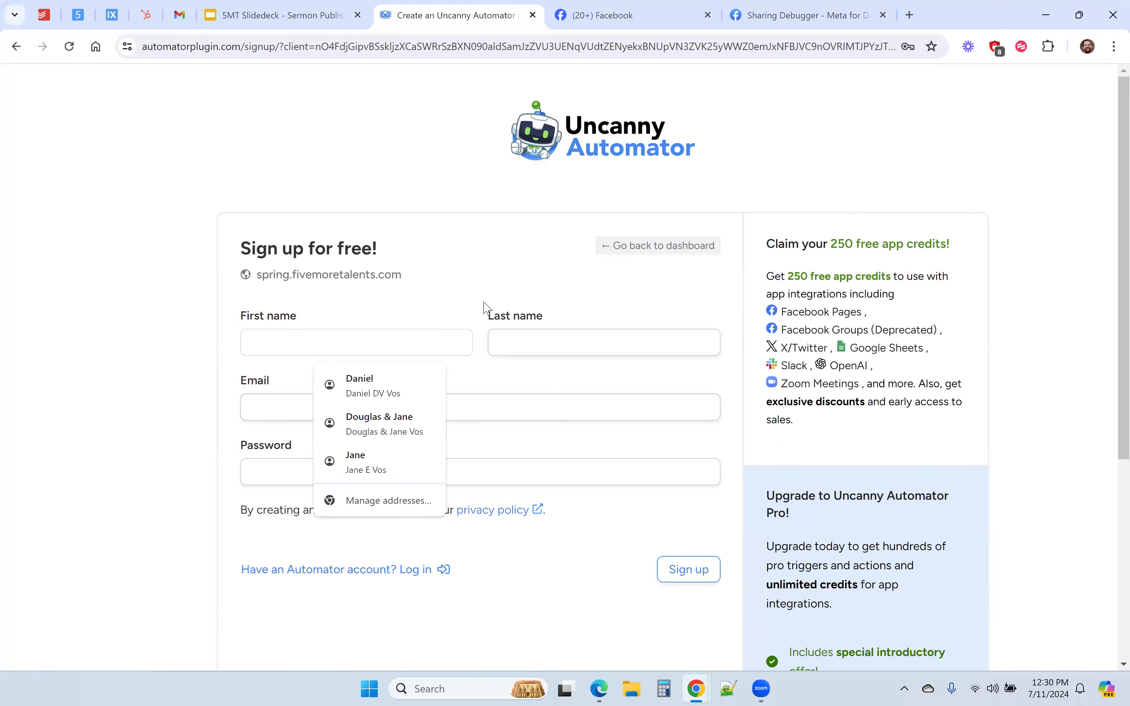
click(479, 289)
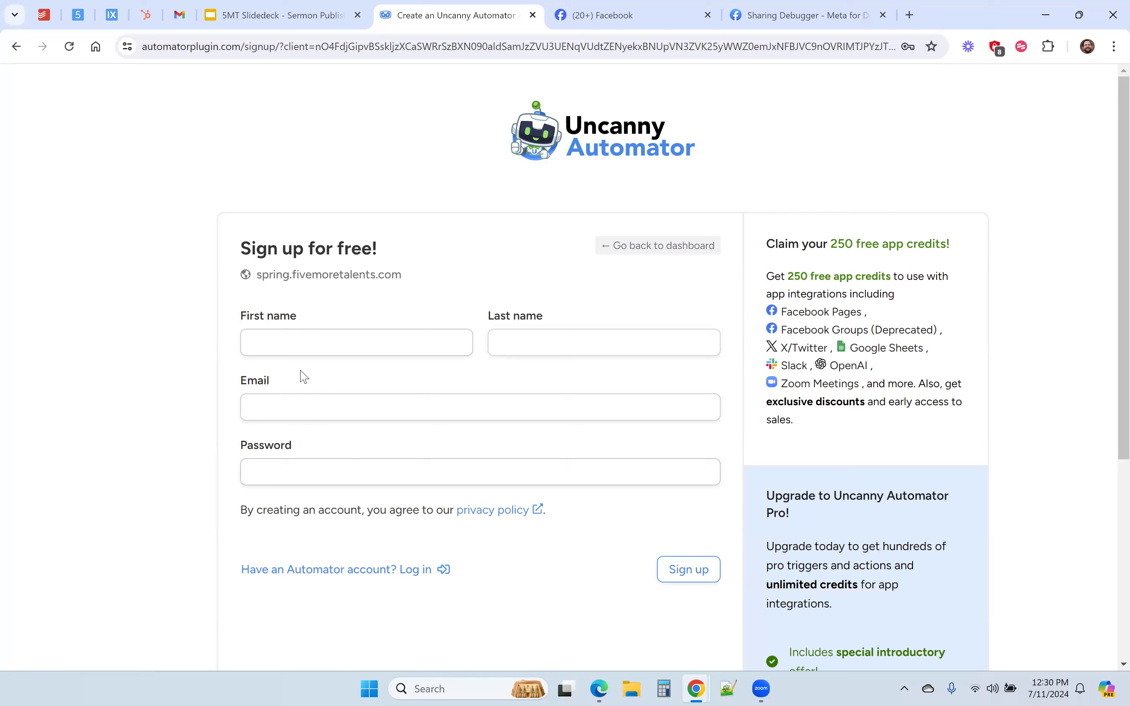
click(419, 570)
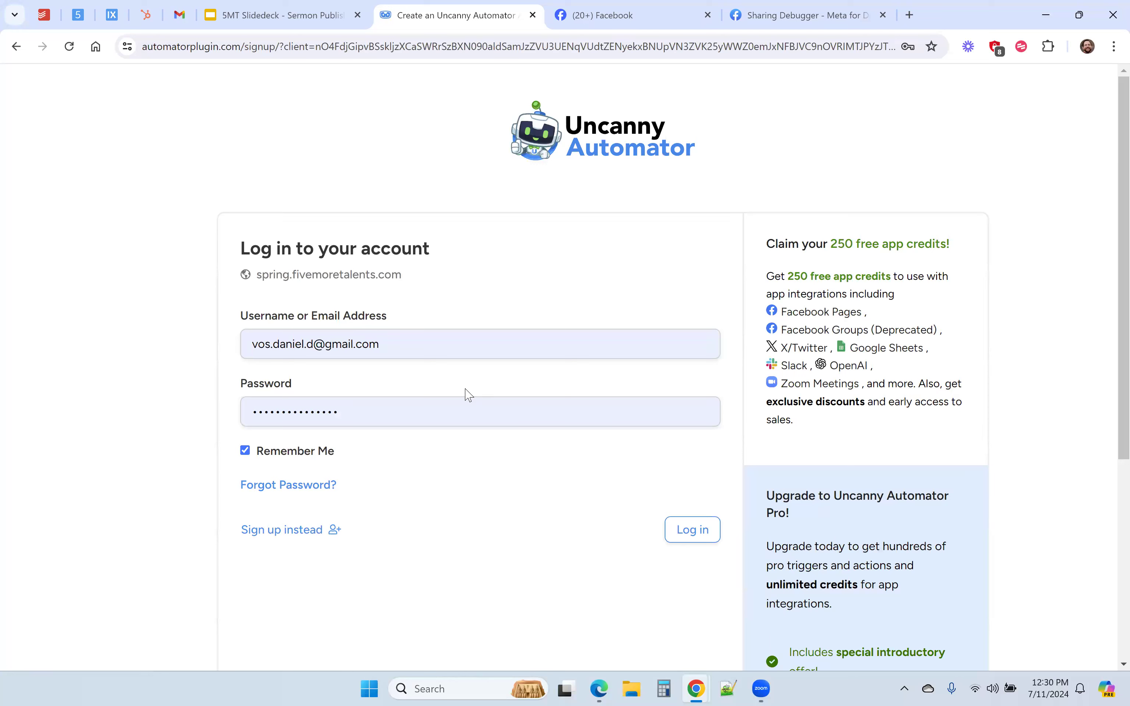
click(700, 539)
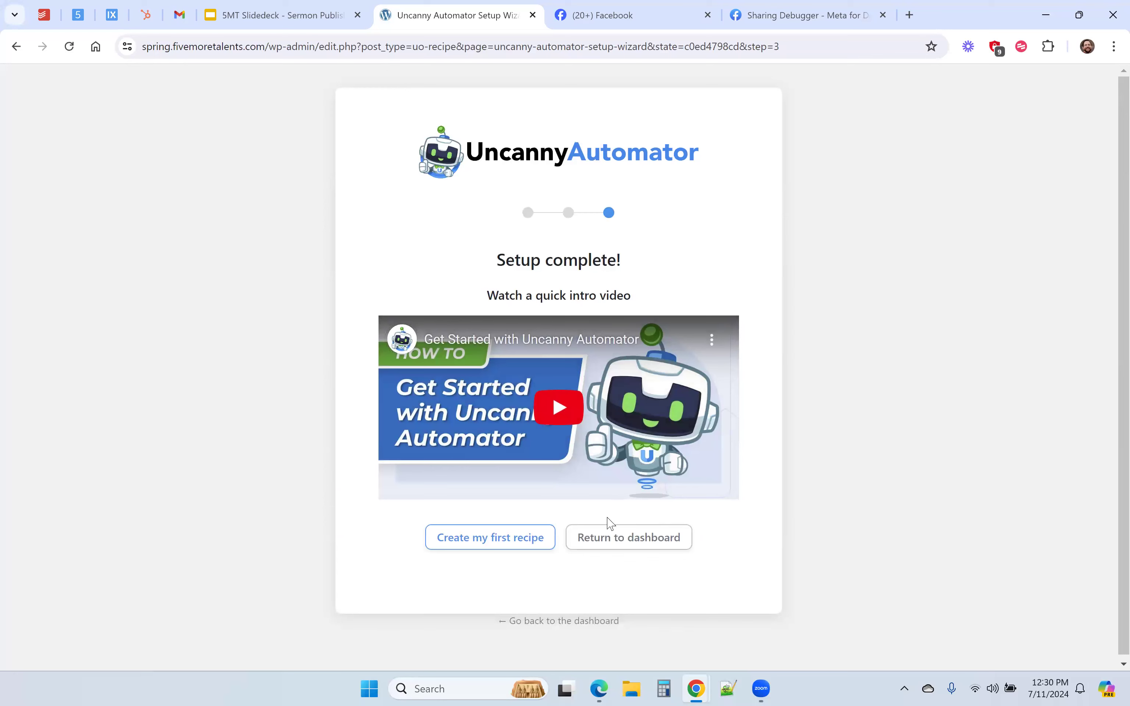
Leave the completed wizard for the Automator dashboard, and show the slide "Connect Automator to a Facebook Page".
click(615, 538)
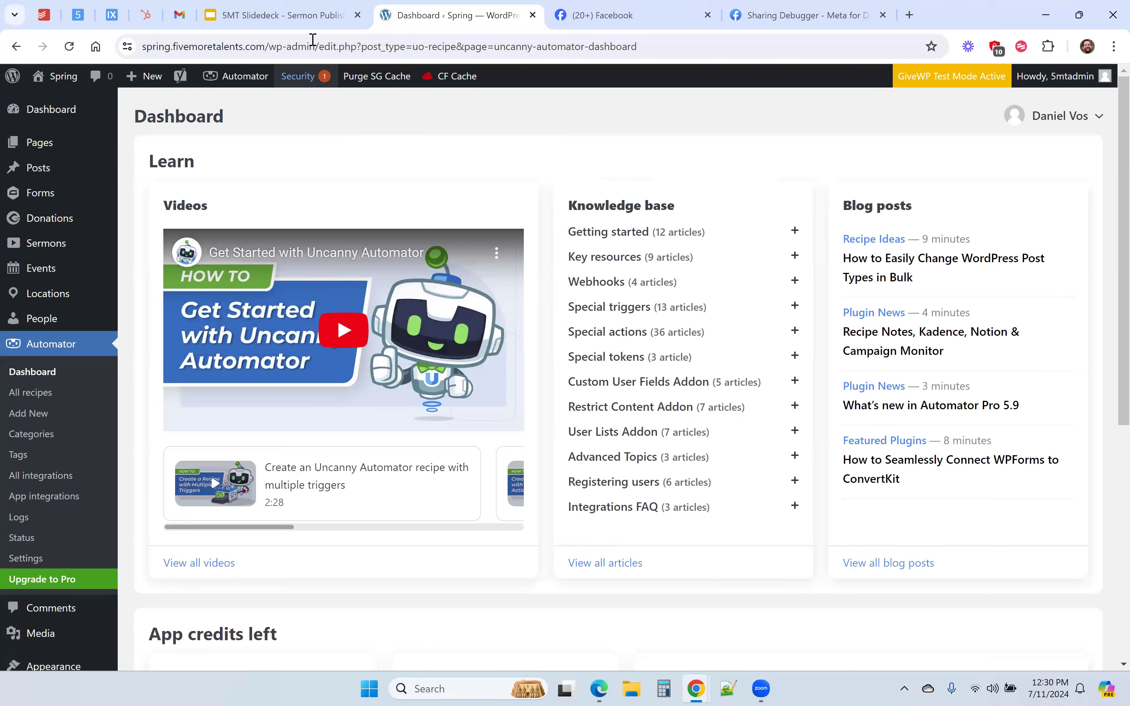
click(312, 19)
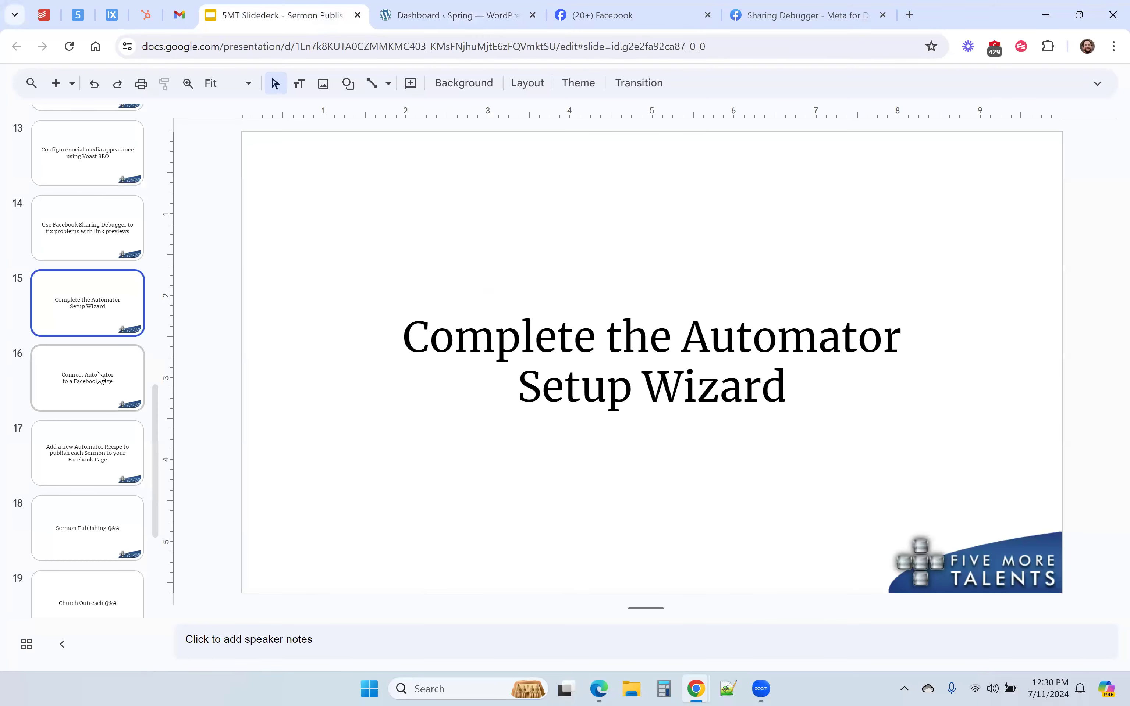
click(95, 396)
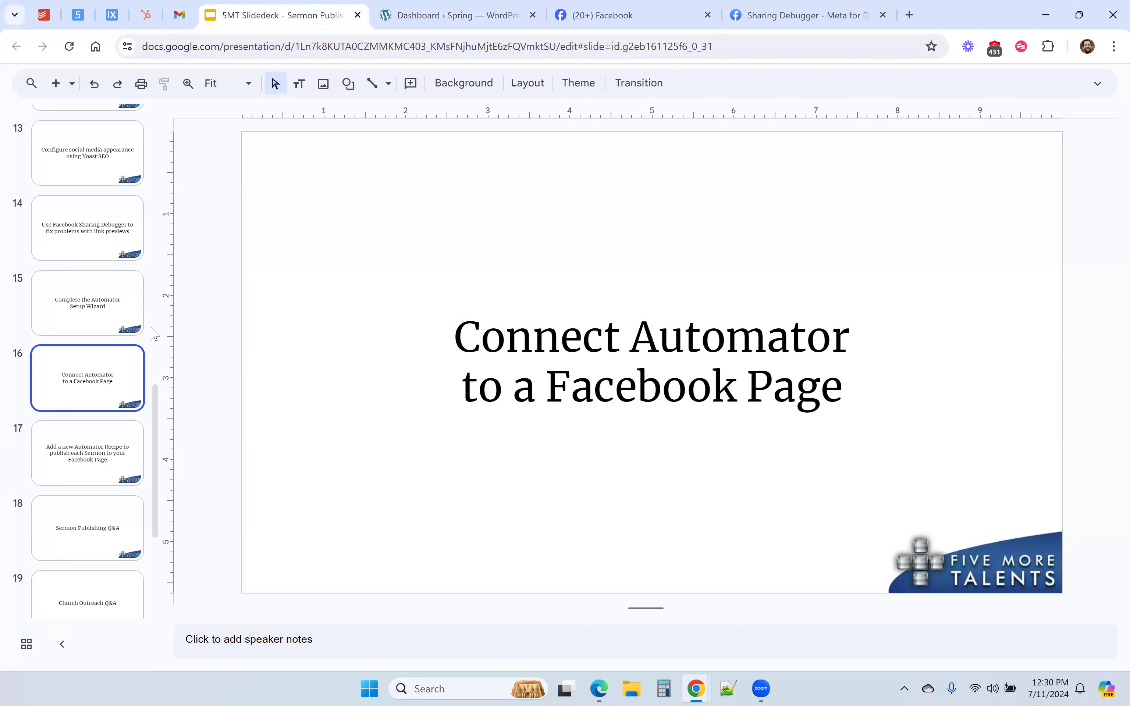
Open Automator's app integrations on the Spring WordPress site and look through the list of available apps.
click(425, 19)
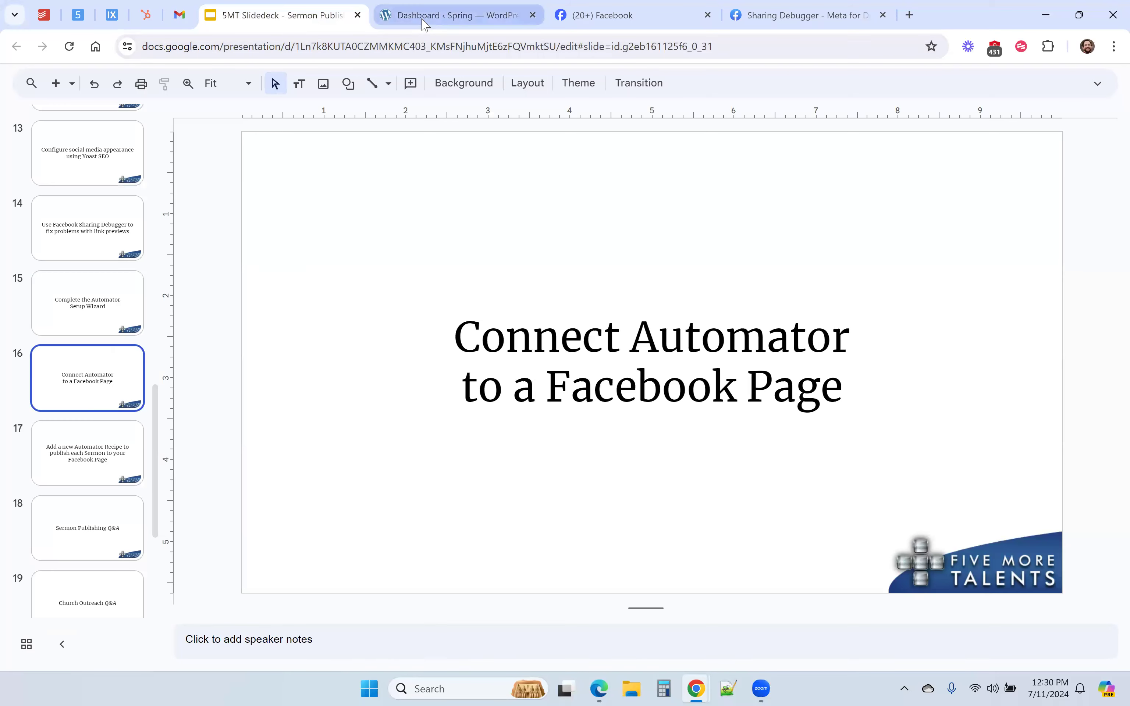
click(43, 497)
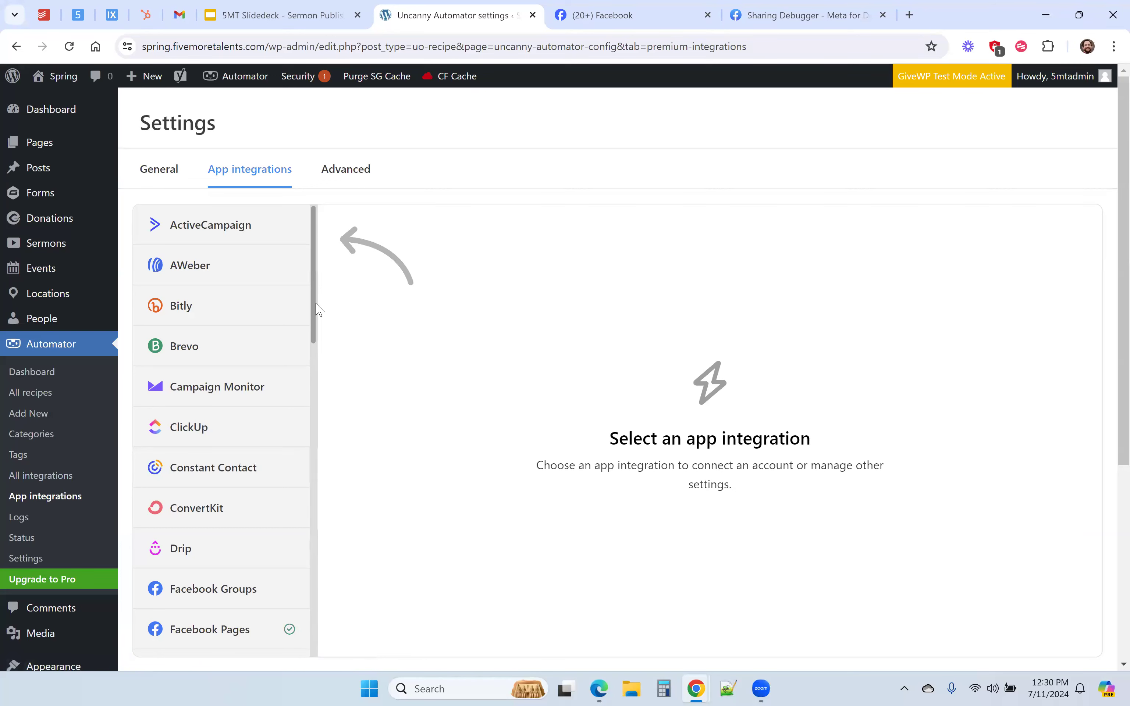
drag(314, 304, 313, 467)
scroll(314, 430, down, 1)
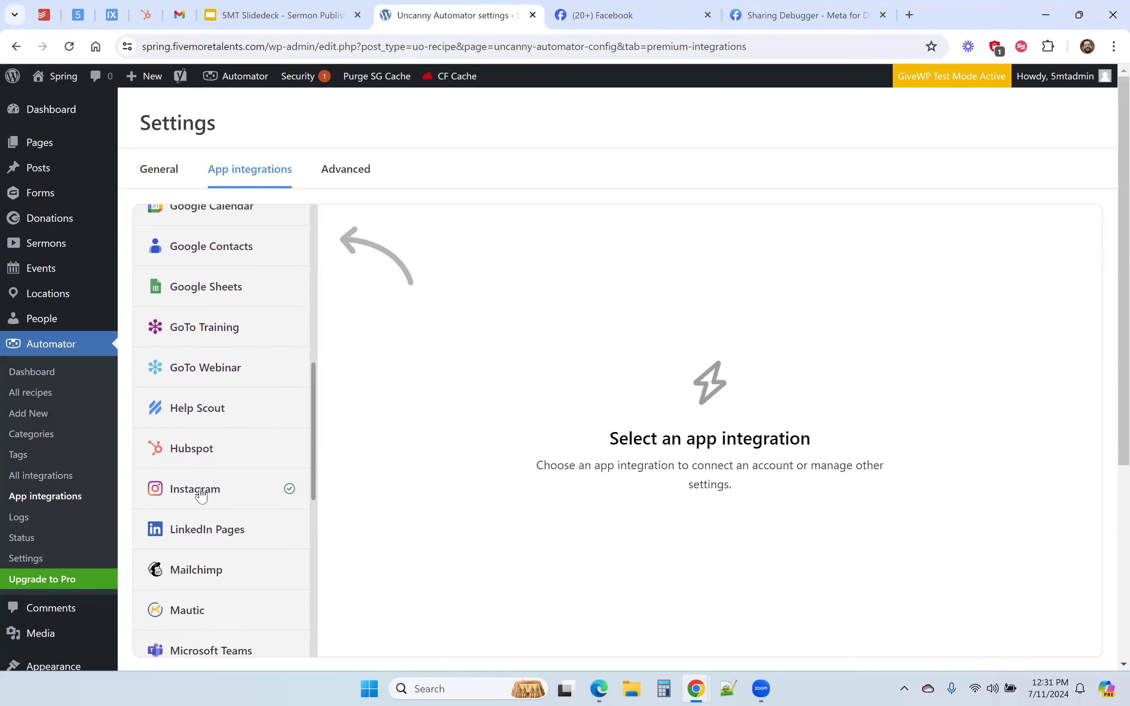
drag(313, 472, 320, 621)
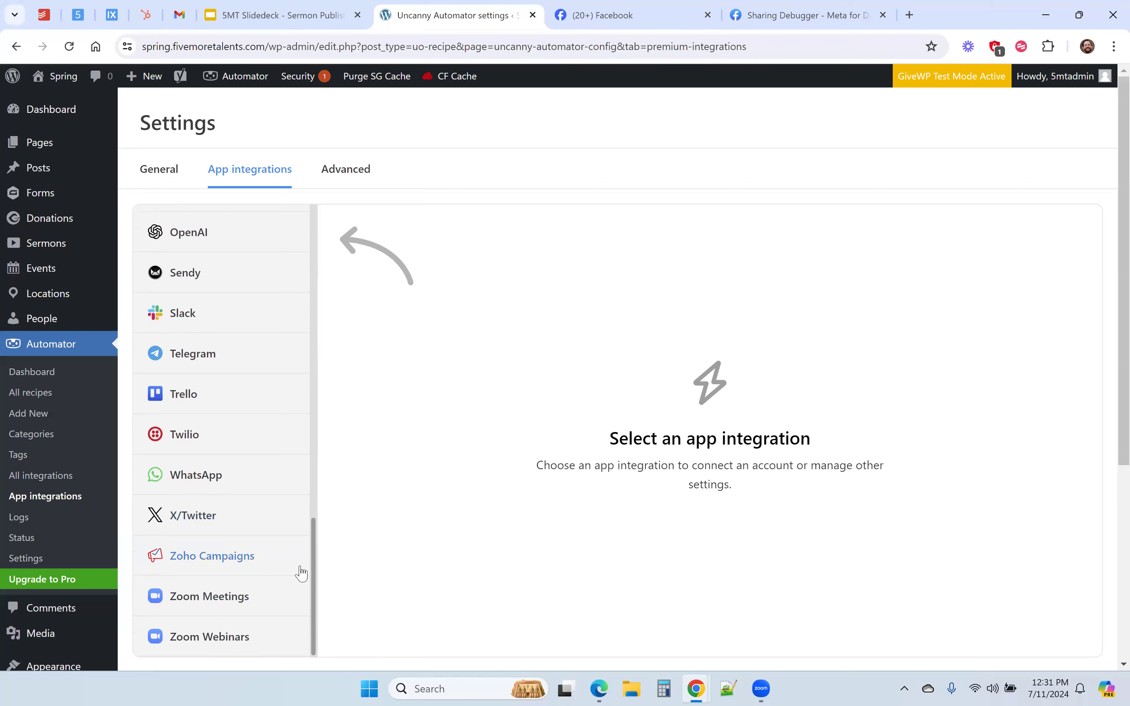
drag(314, 574, 328, 345)
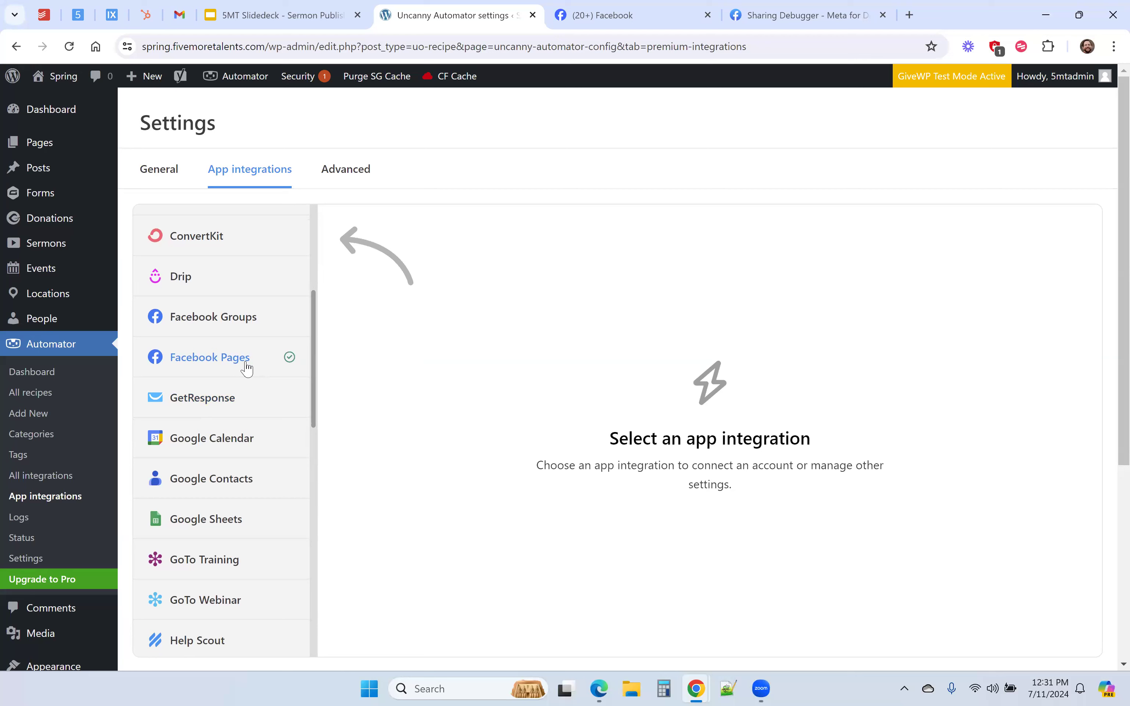
Disconnect the Facebook account from the Facebook Pages integration, and close the Facebook and Sharing Debugger pages.
click(243, 367)
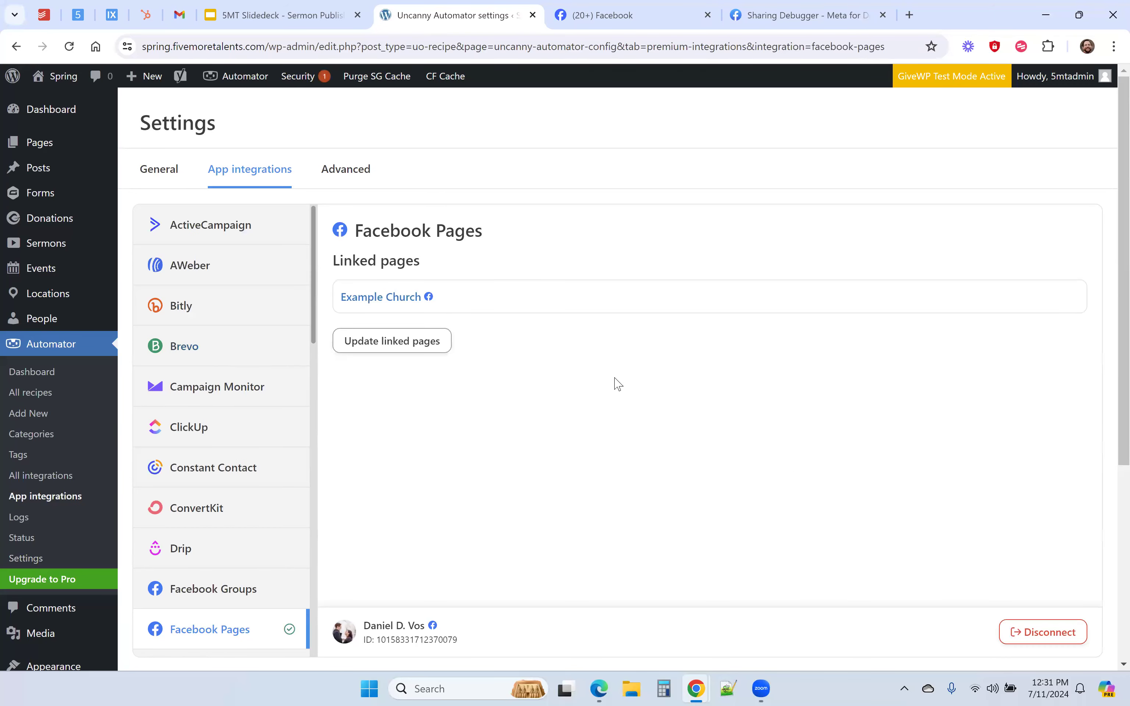
click(1043, 641)
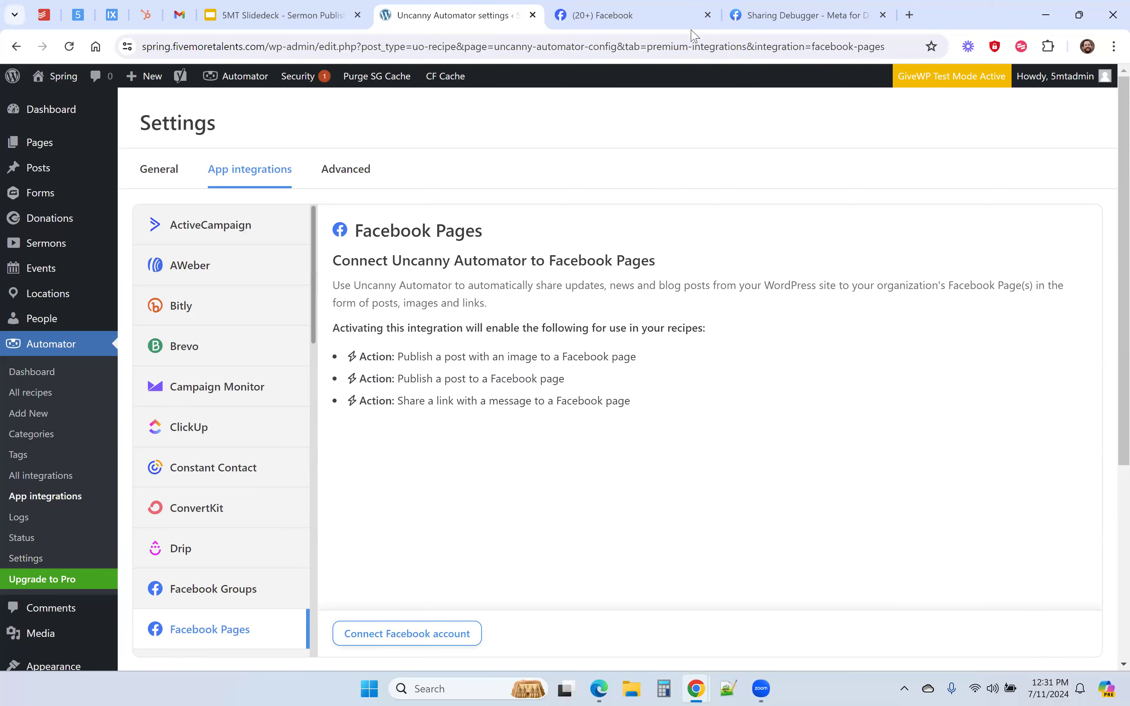
click(708, 15)
click(640, 139)
click(708, 15)
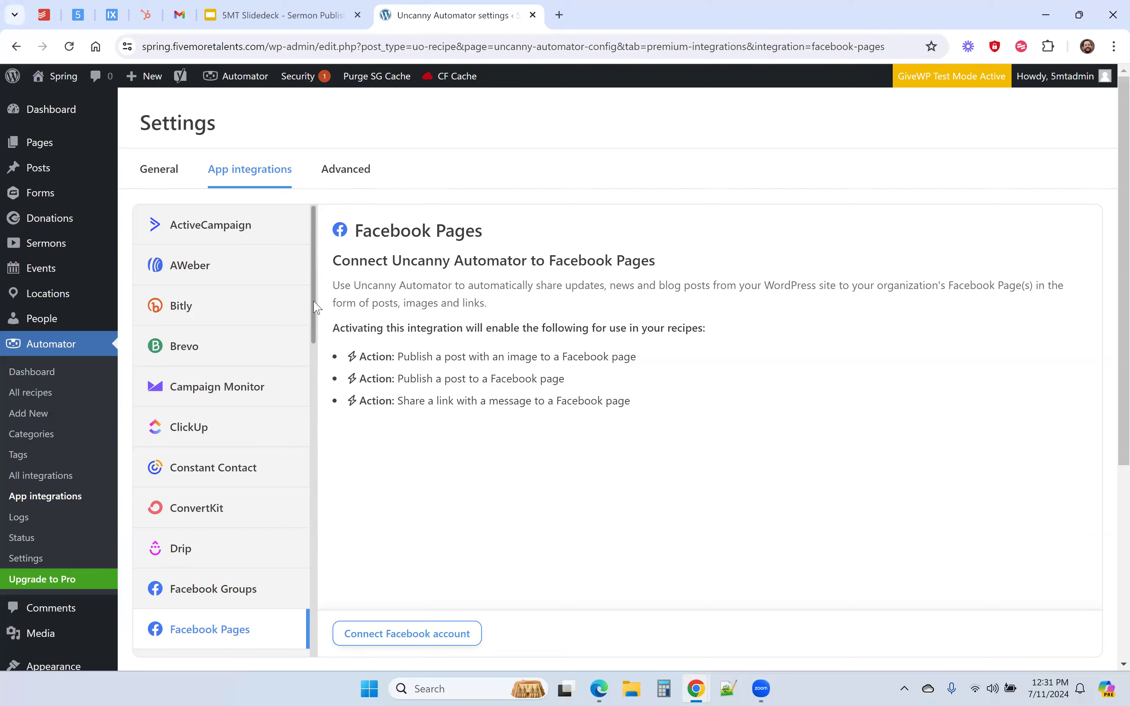
Connect a Facebook account to the Facebook Pages integration by approving the reconnection to Uncanny Automator.
drag(316, 308, 324, 595)
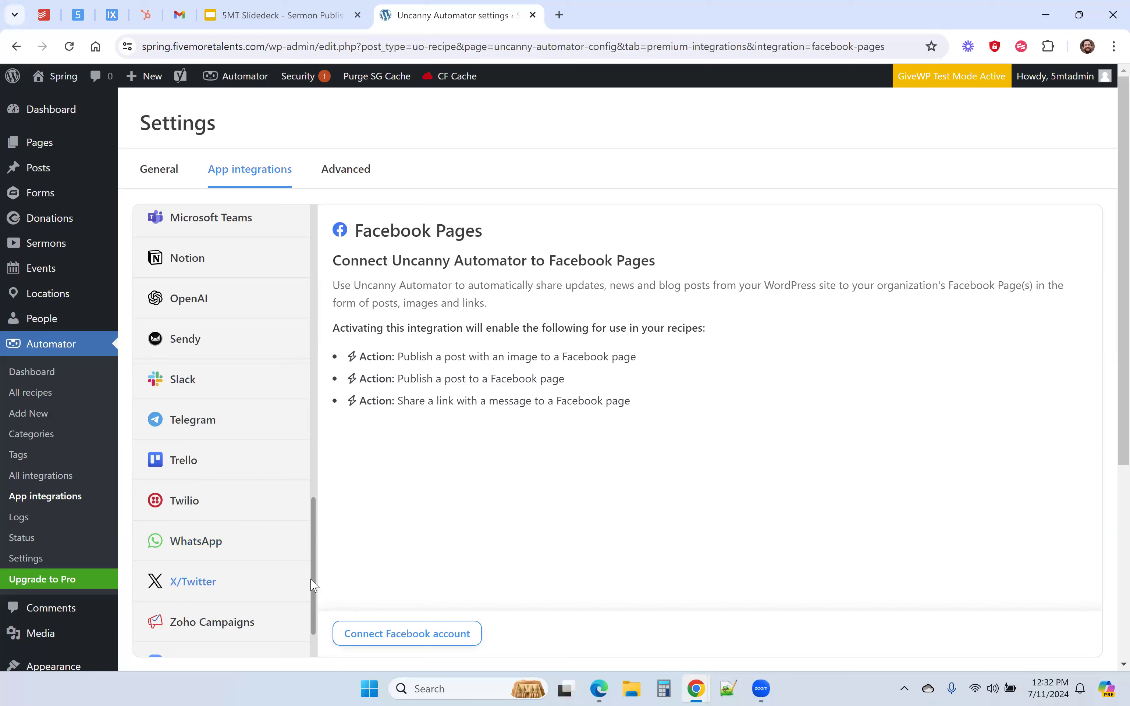
scroll(318, 531, up, 1)
drag(317, 530, 320, 391)
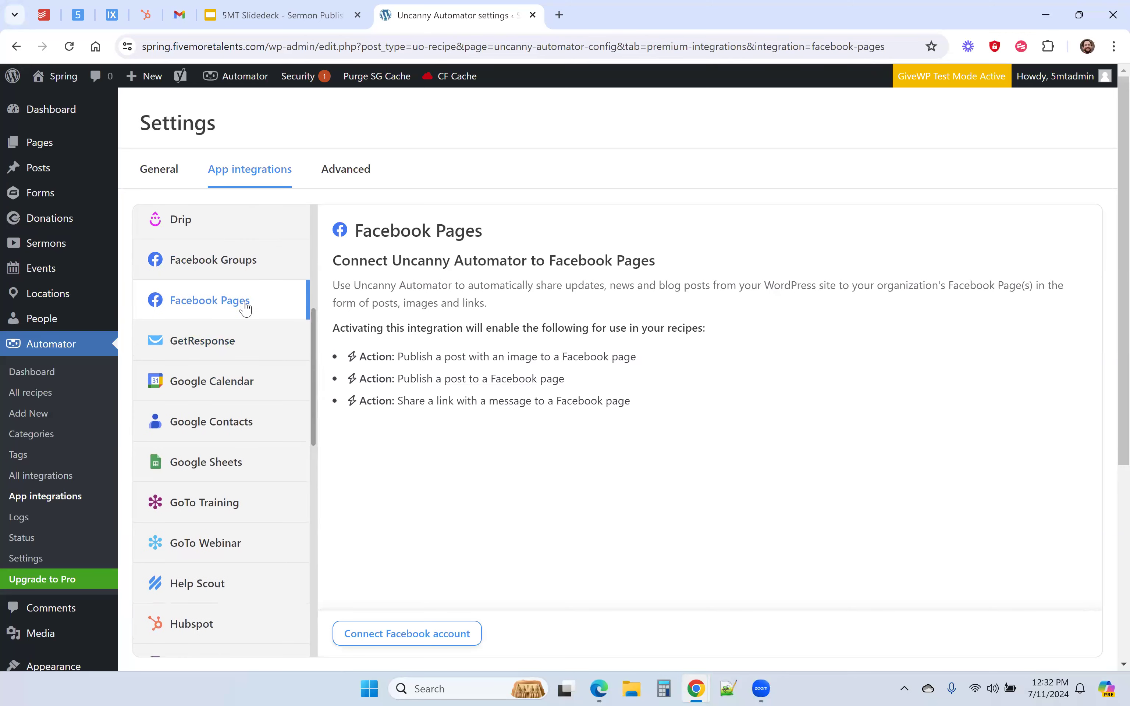
click(379, 635)
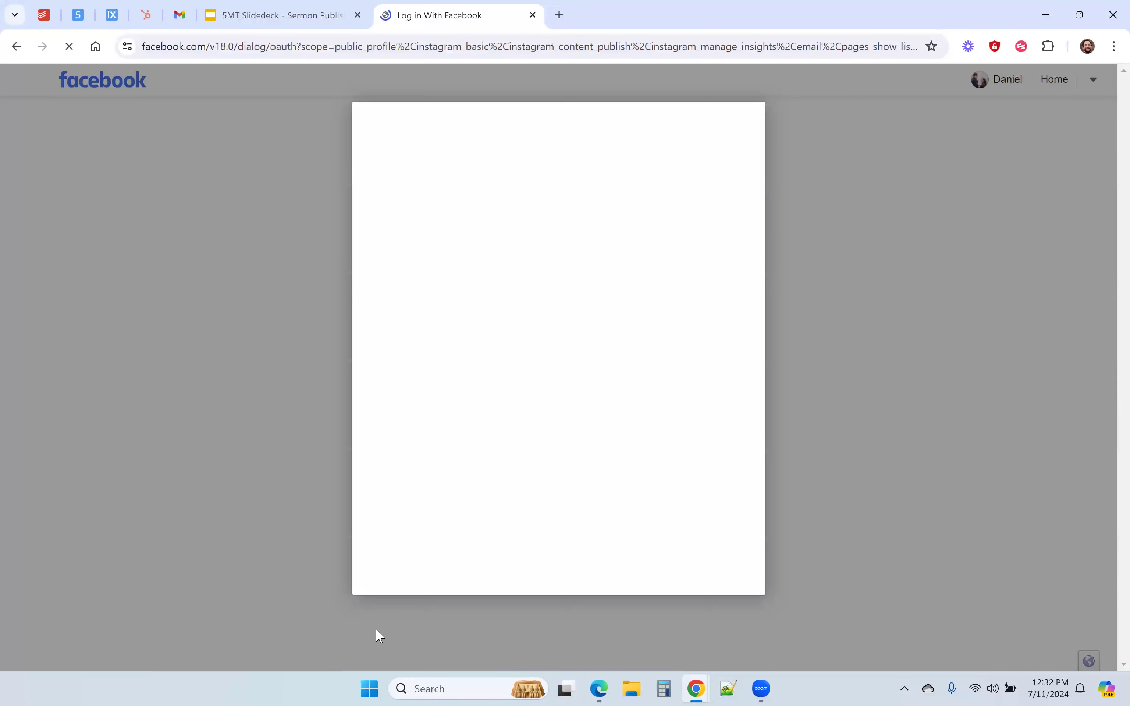
click(687, 565)
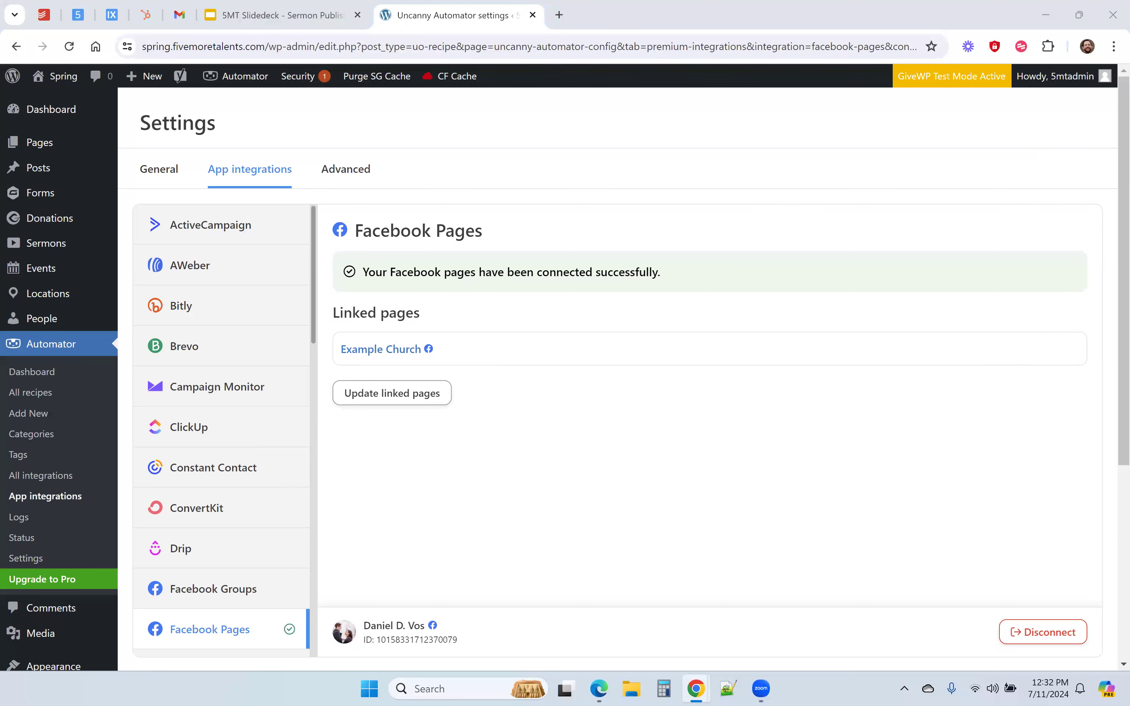
Open the Sermon Publishing Guide (Church Content Pro) and bring up its "Connect Automator to Facebook Page" guide.
drag(603, 21, 593, 21)
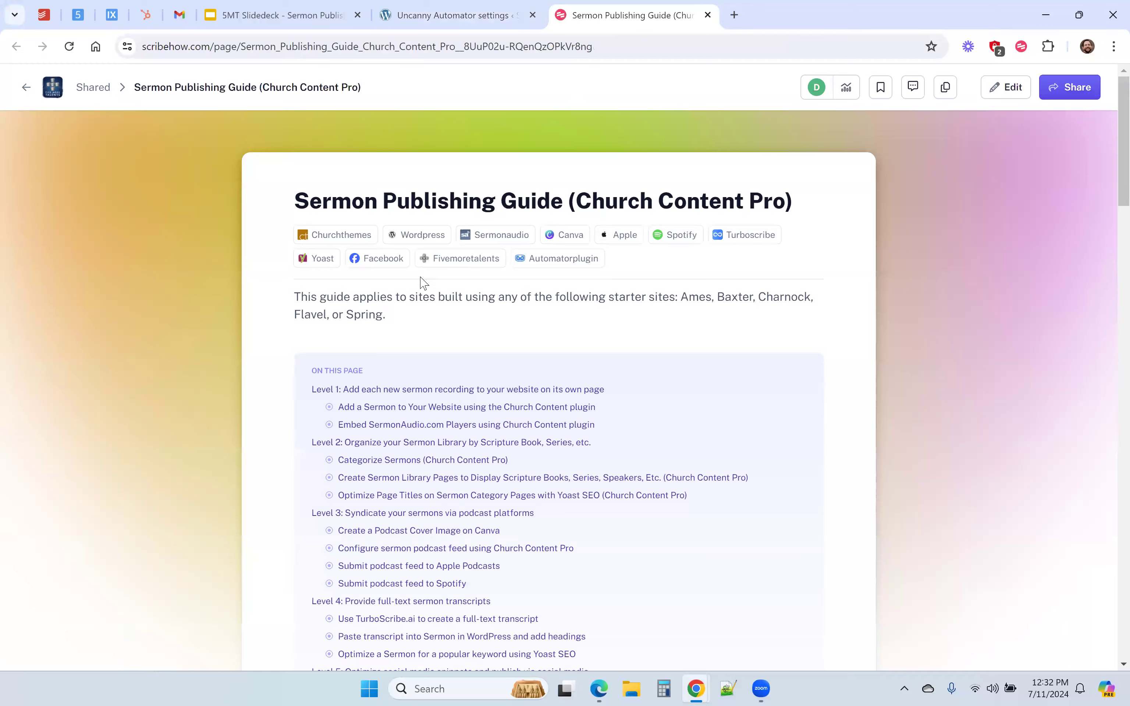
scroll(425, 283, down, 5)
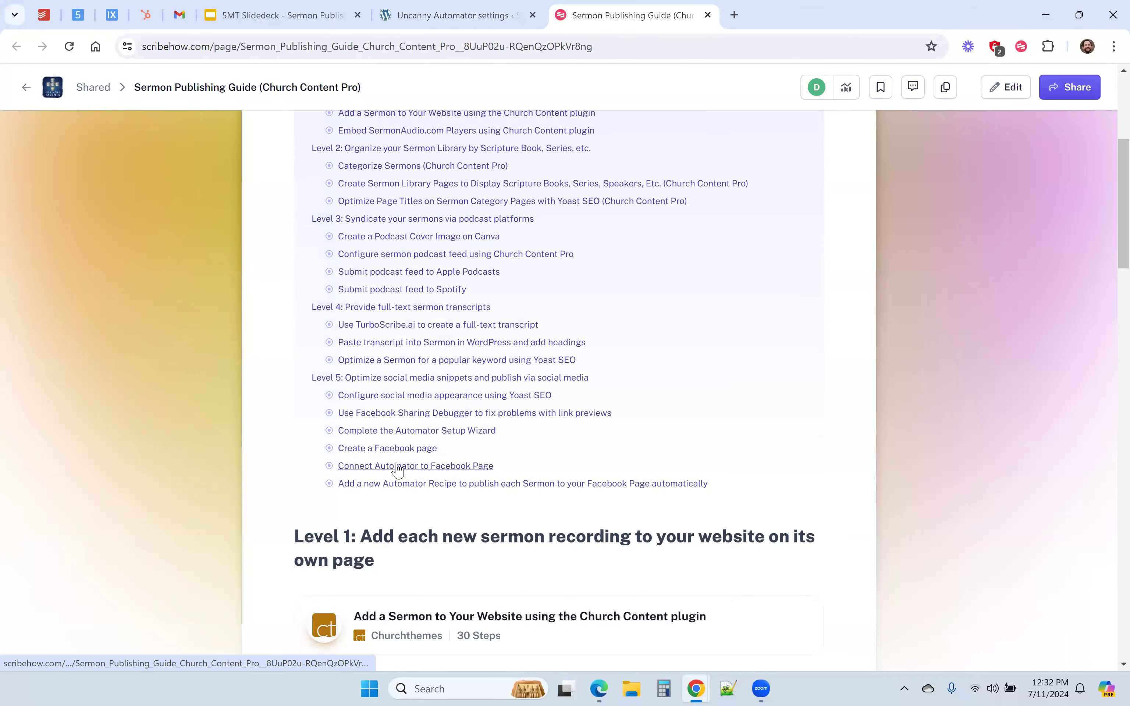
click(398, 466)
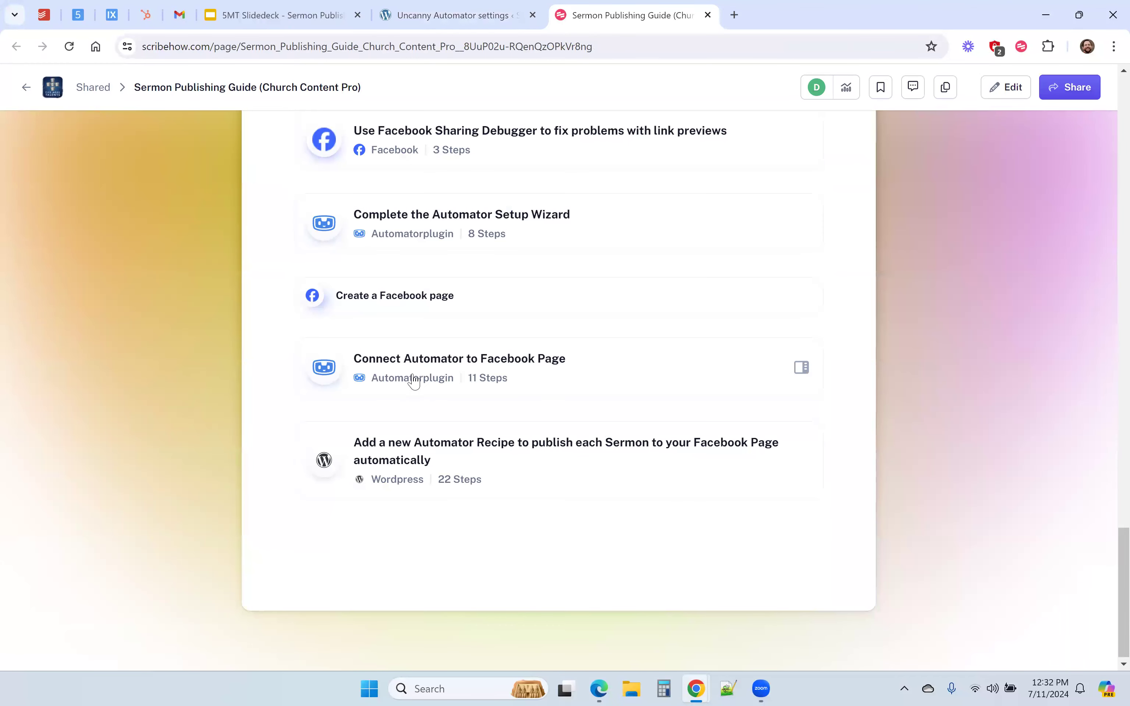
click(414, 379)
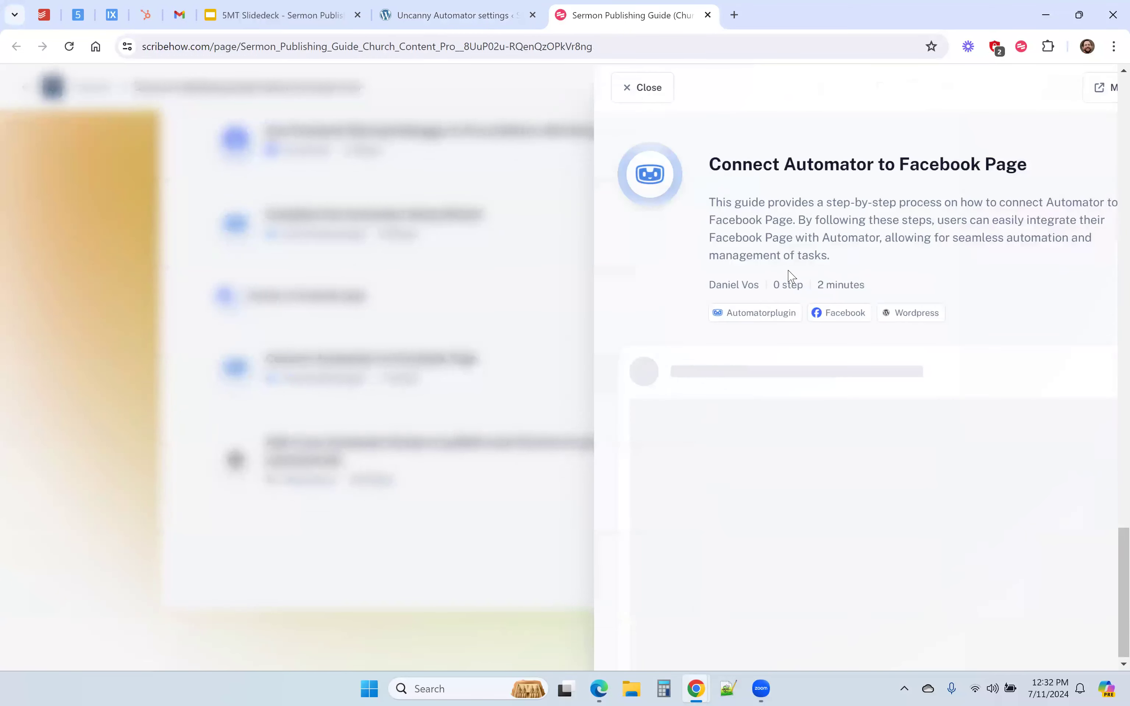
Read through the guide's steps for choosing the Facebook Page, Instagram accounts and permissions that Uncanny Automator may access.
scroll(850, 337, down, 8)
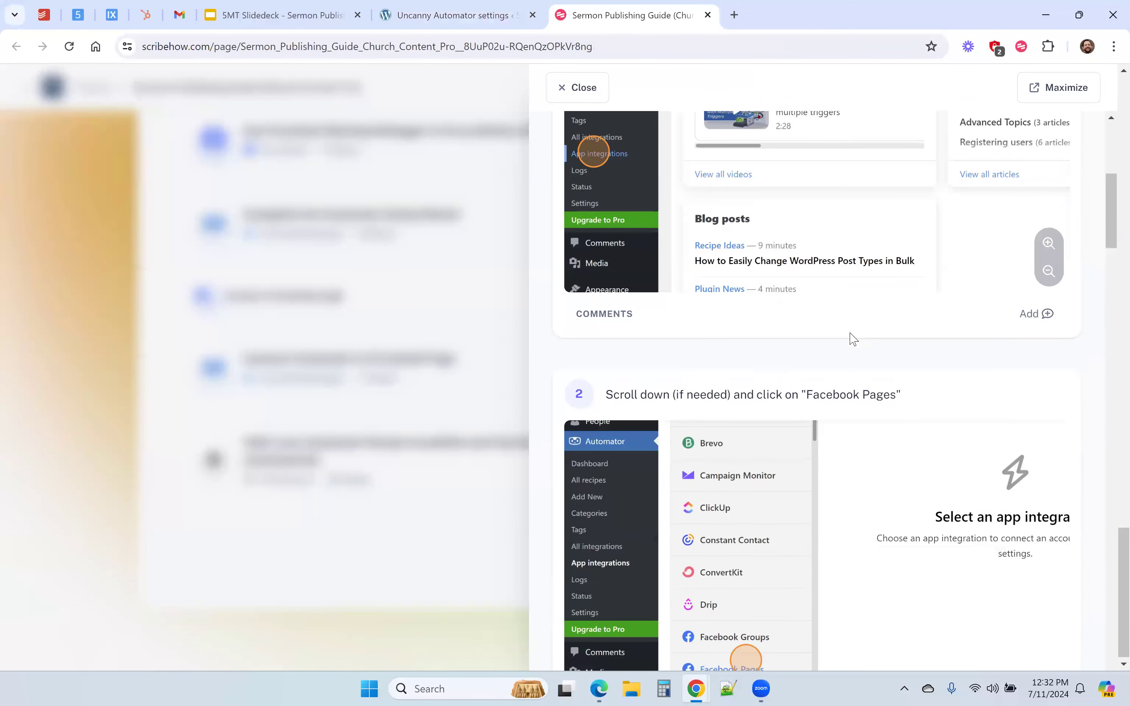
scroll(850, 336, down, 10)
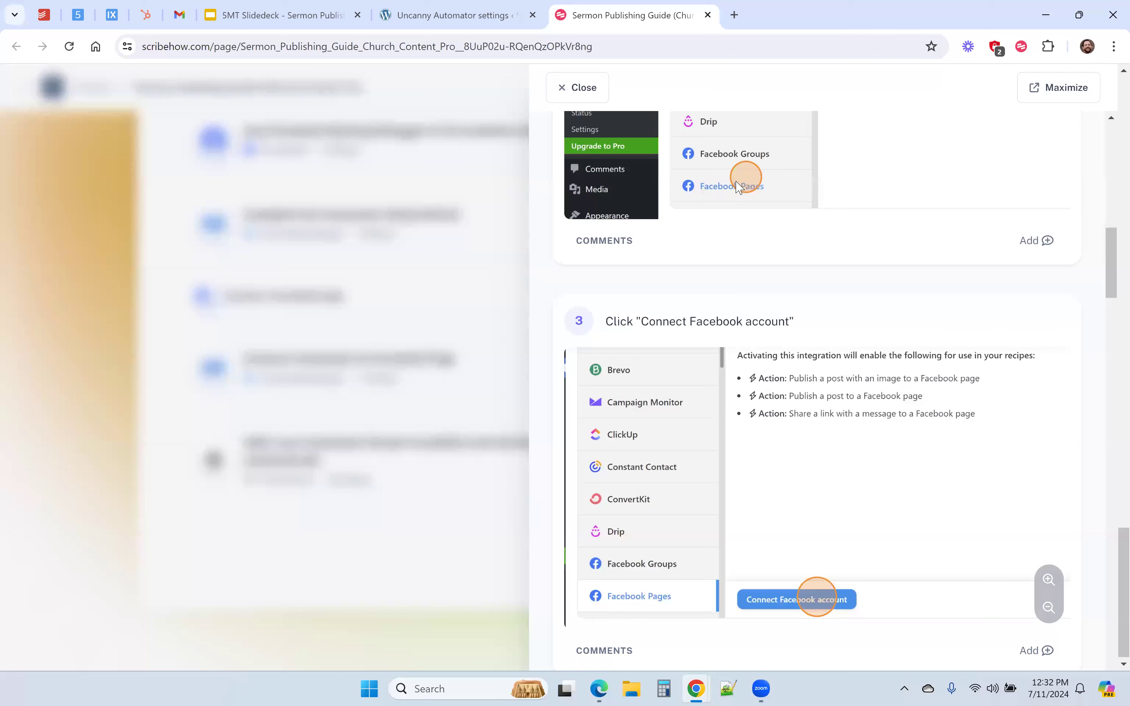
scroll(733, 290, down, 8)
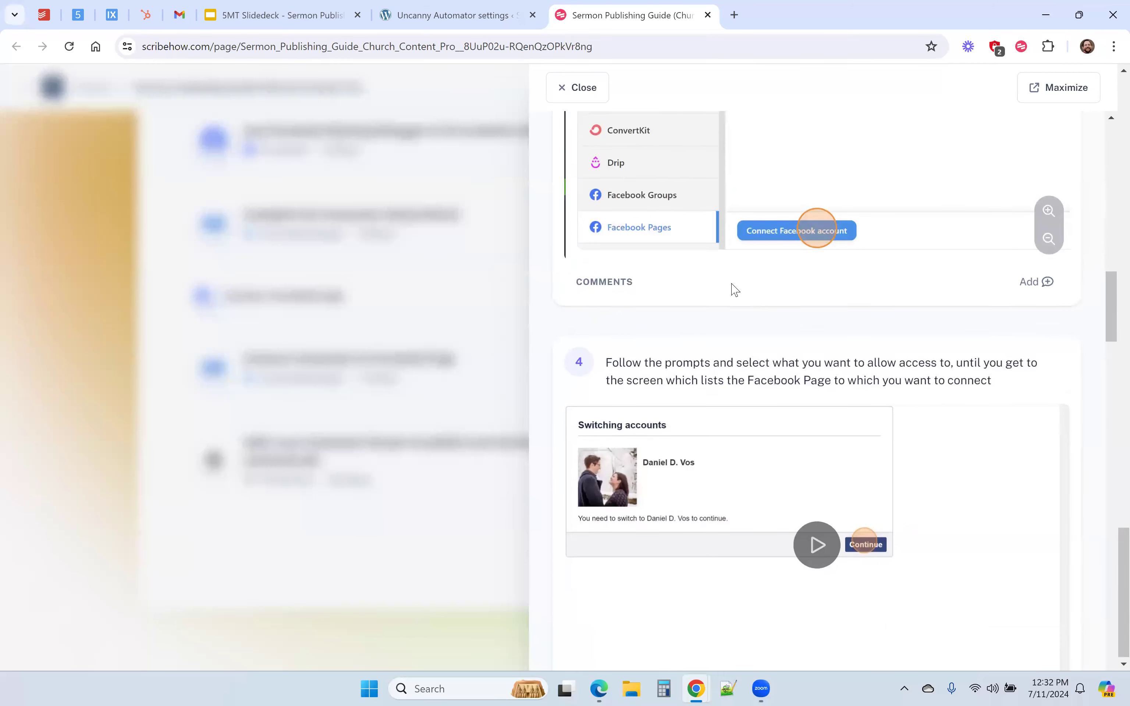
scroll(734, 290, down, 3)
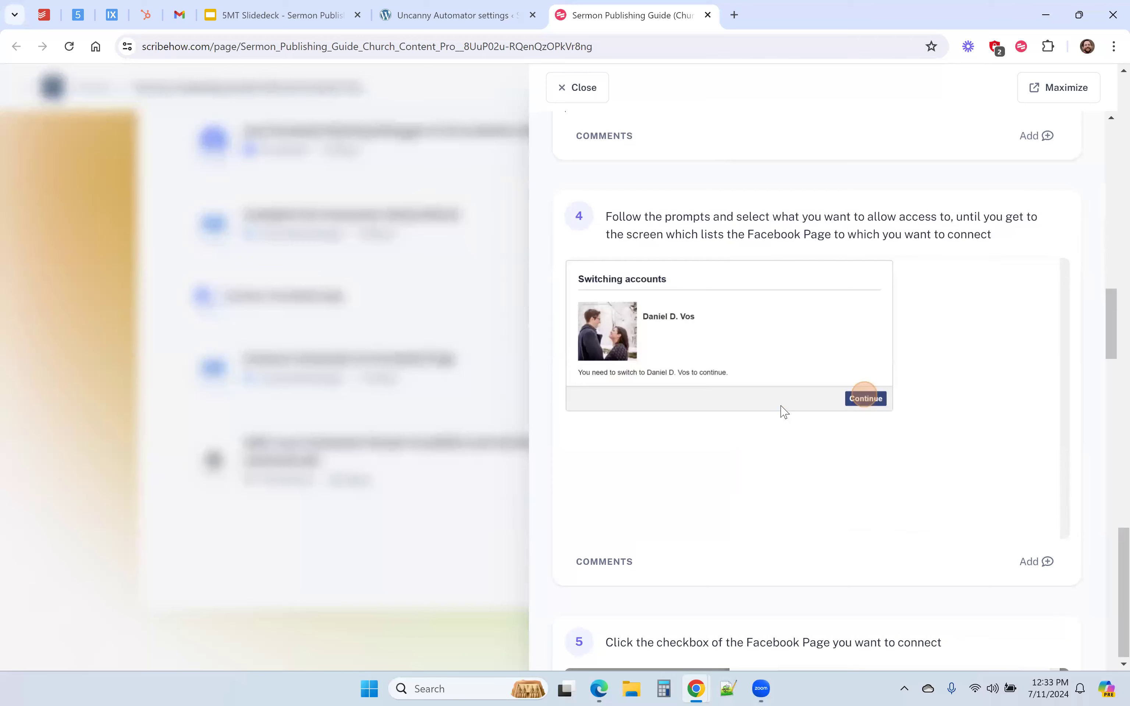
scroll(784, 413, down, 5)
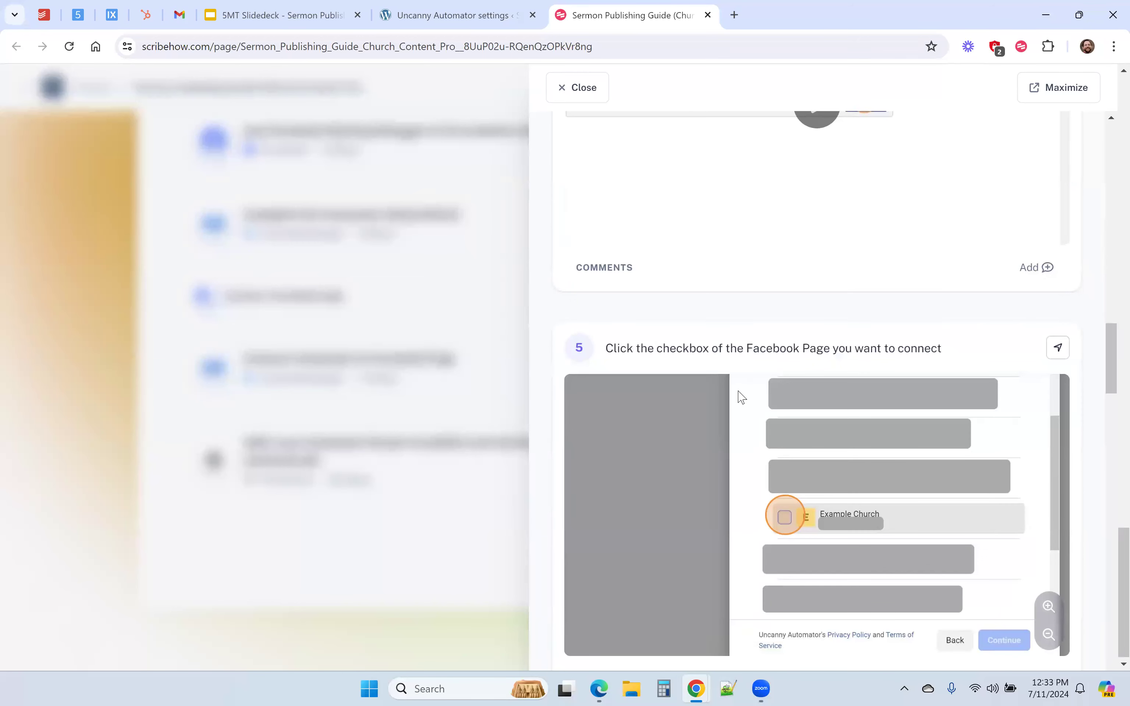
scroll(742, 397, down, 1)
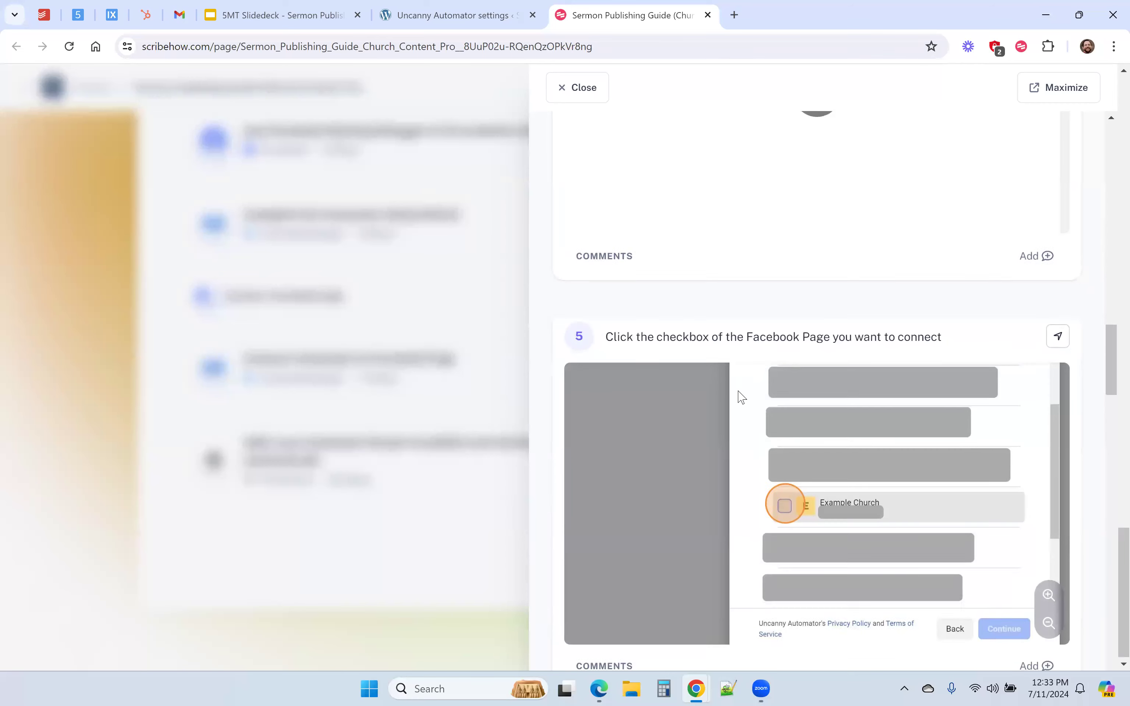
scroll(742, 397, down, 3)
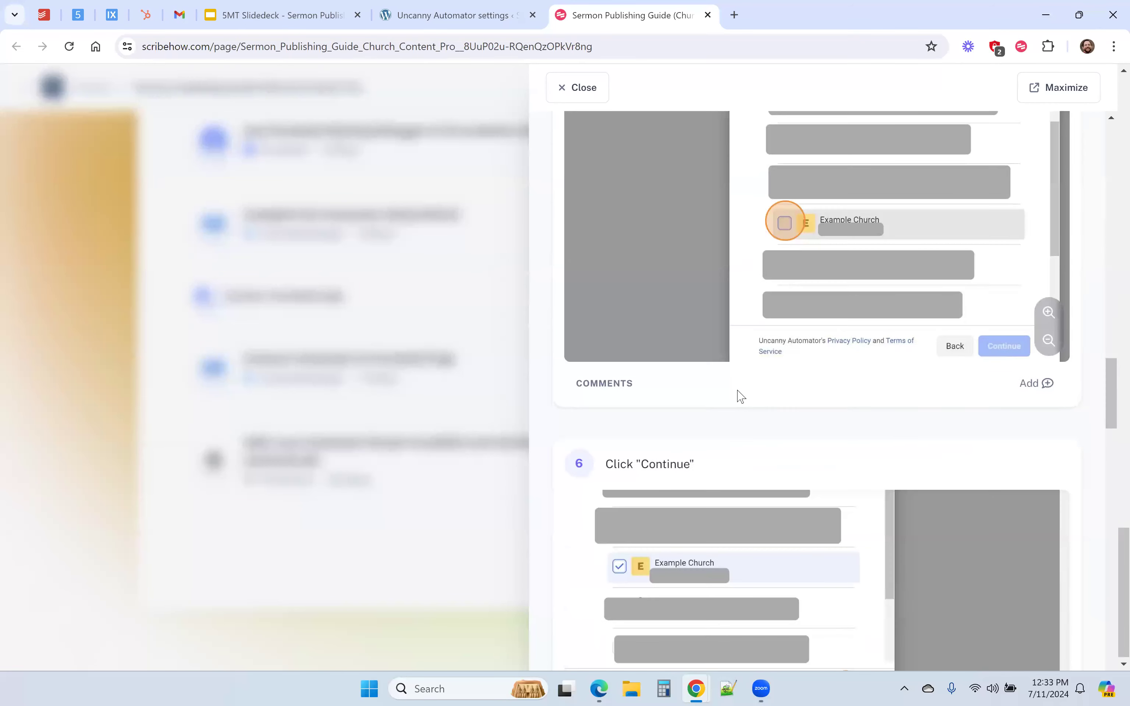
scroll(738, 394, down, 7)
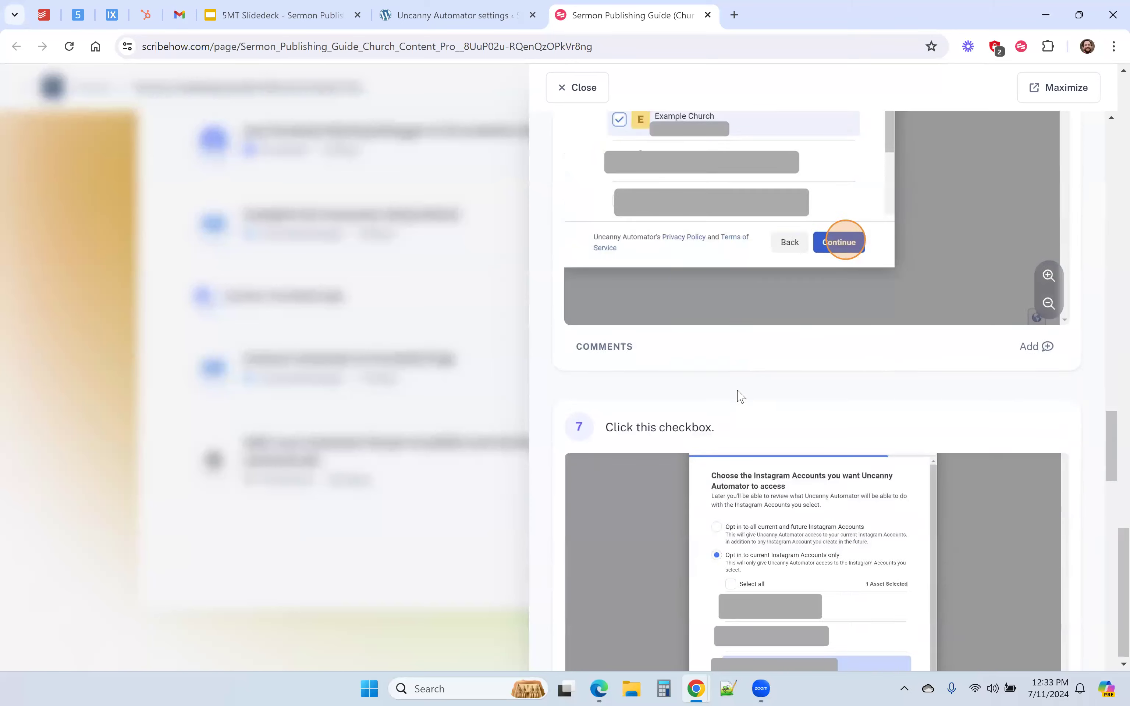
scroll(738, 393, down, 5)
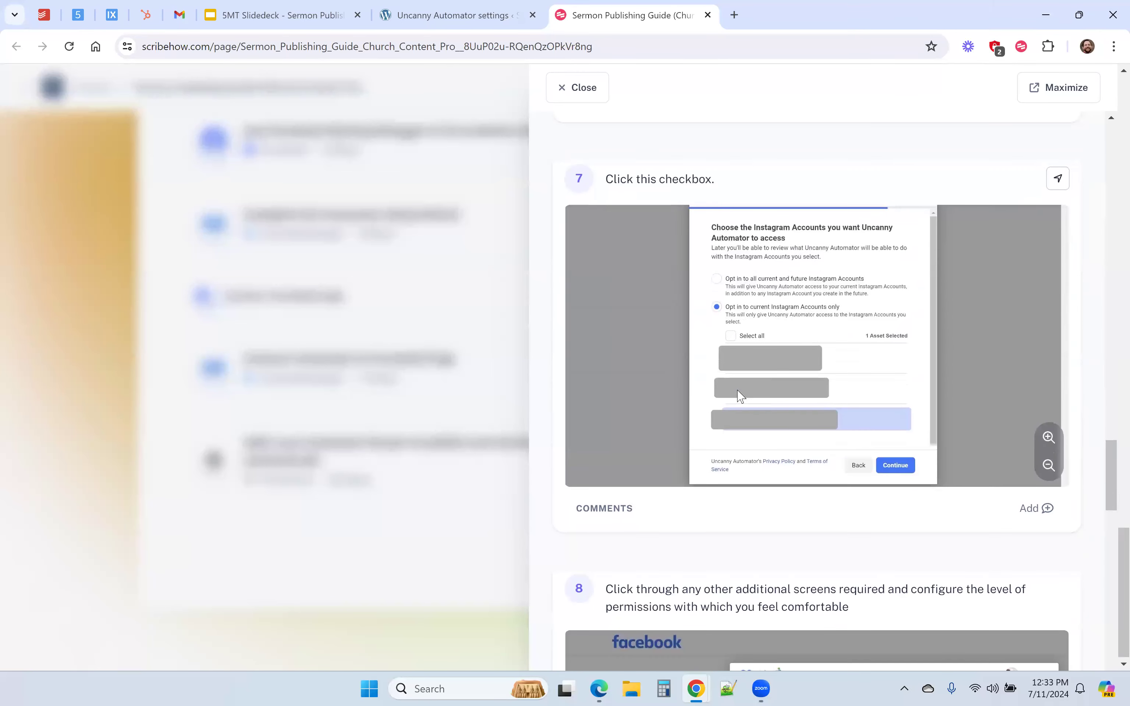
scroll(738, 395, down, 3)
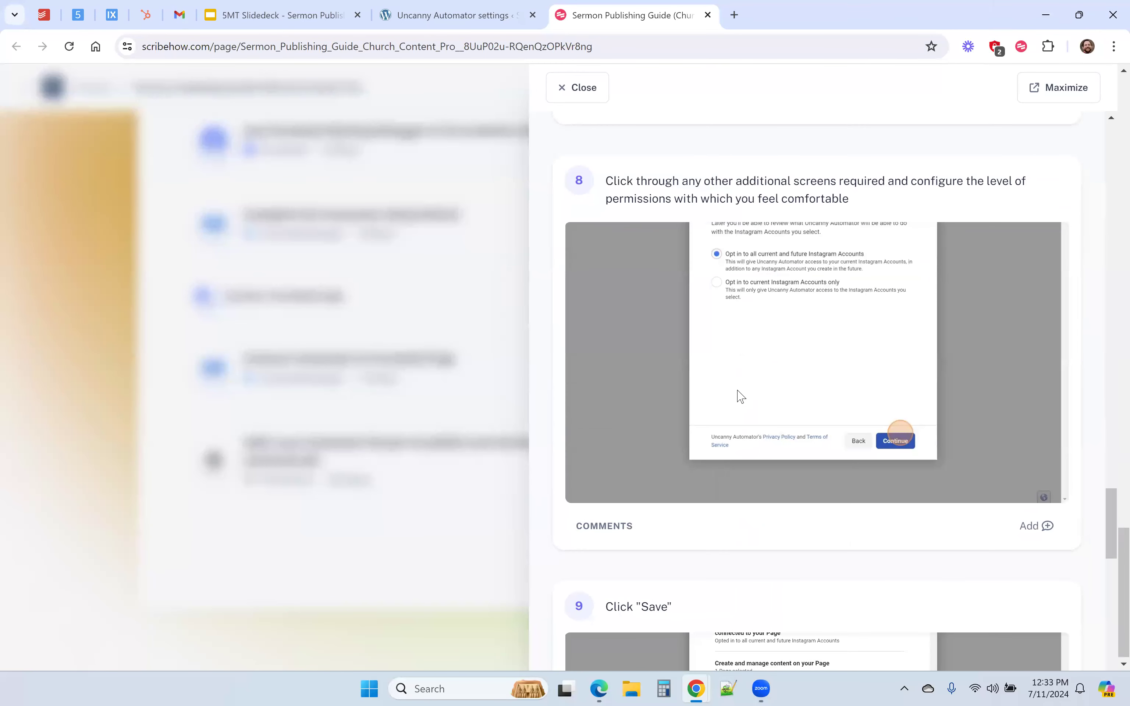
scroll(738, 396, down, 2)
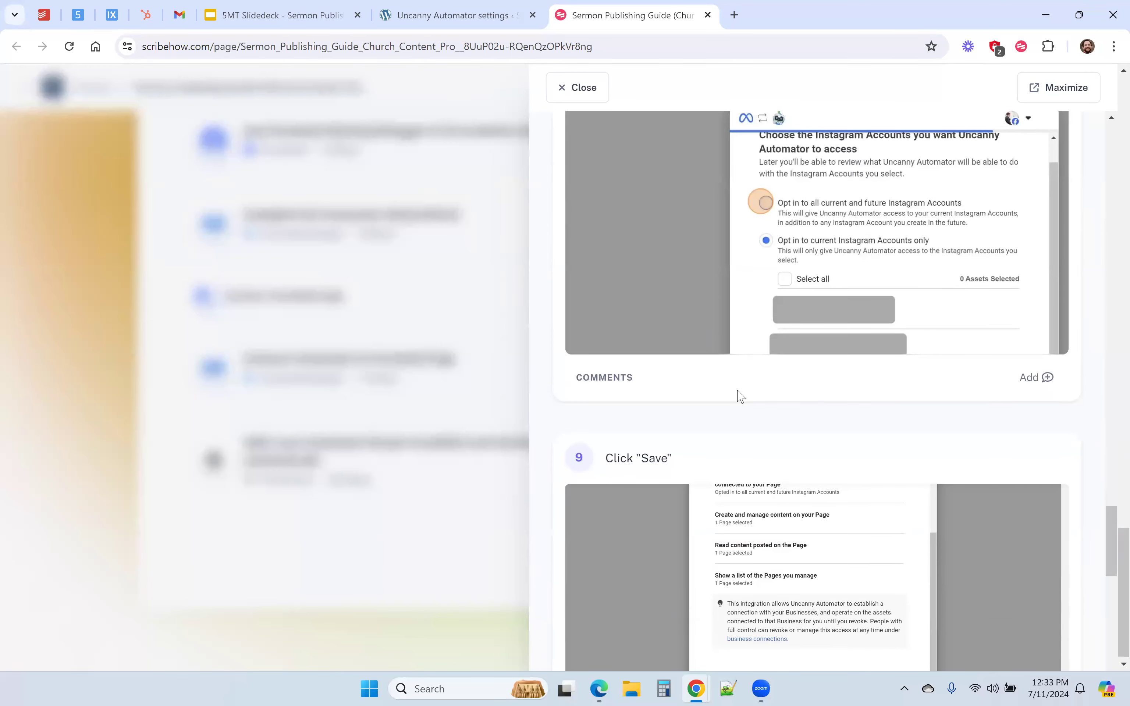
scroll(739, 395, down, 3)
scroll(739, 395, down, 4)
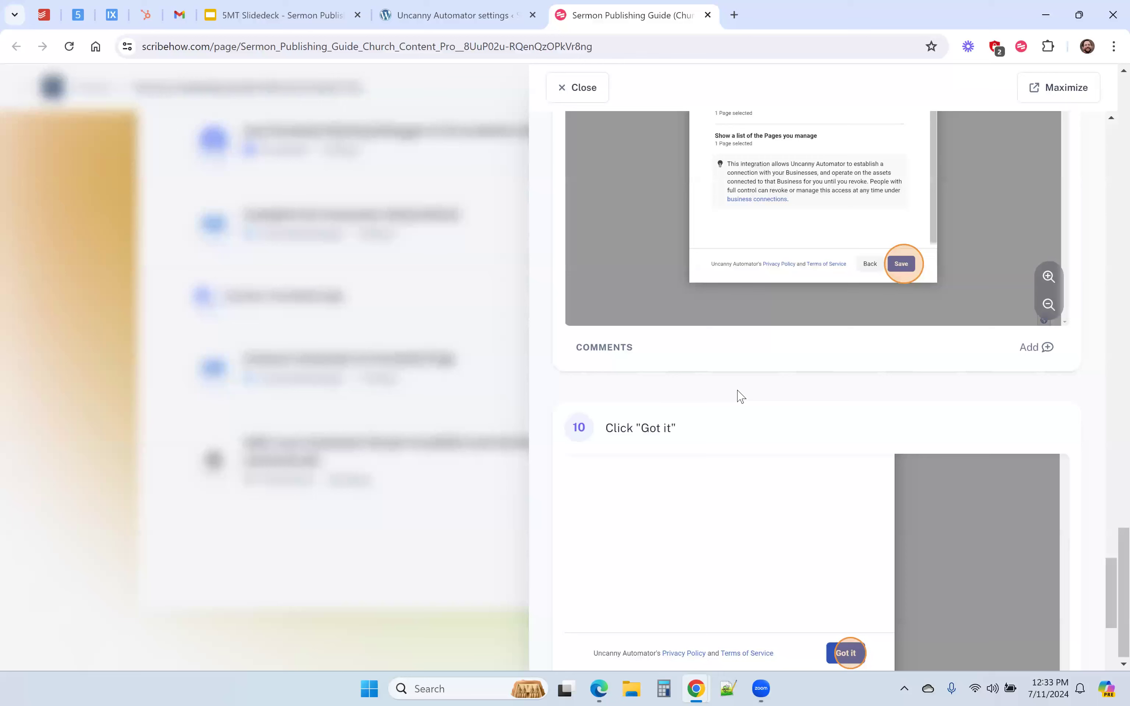
click(602, 90)
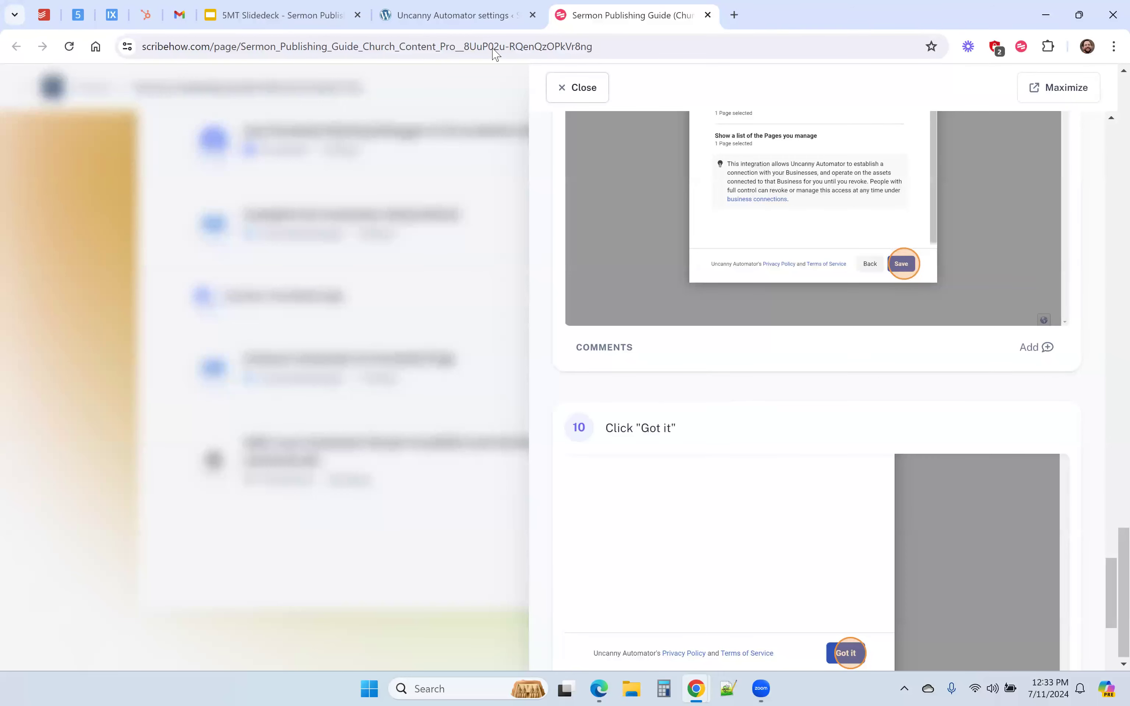
Return to the Facebook Pages integration in WordPress and update its linked pages by reconnecting the Facebook account.
click(423, 14)
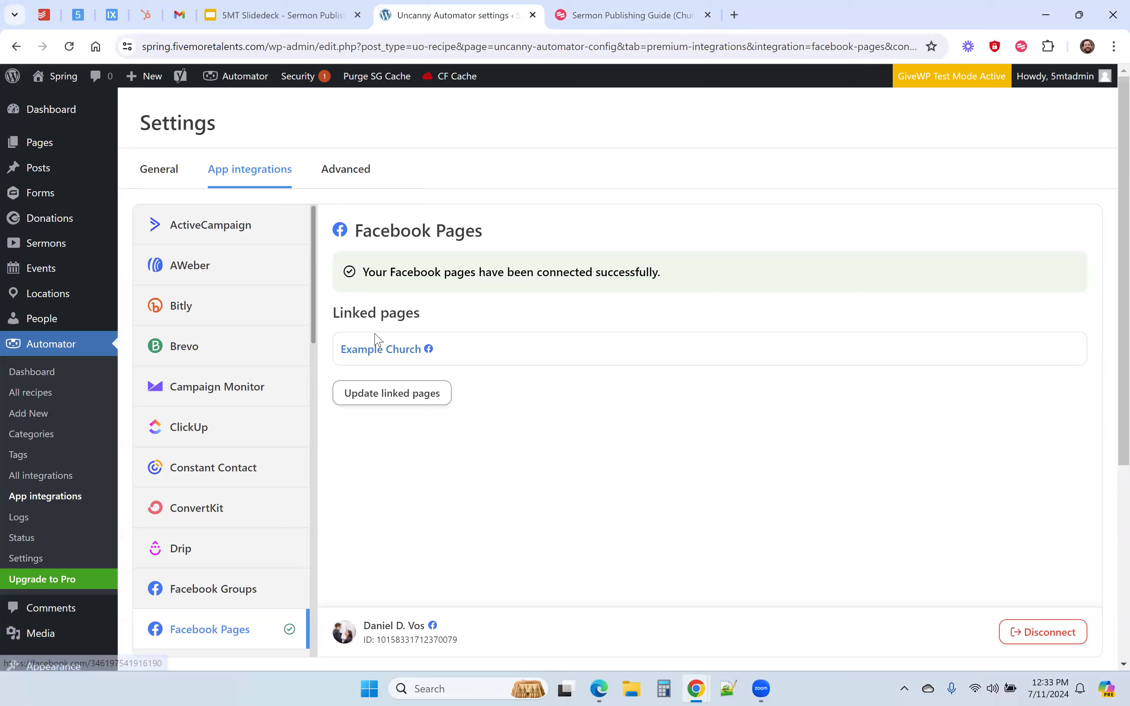
click(390, 398)
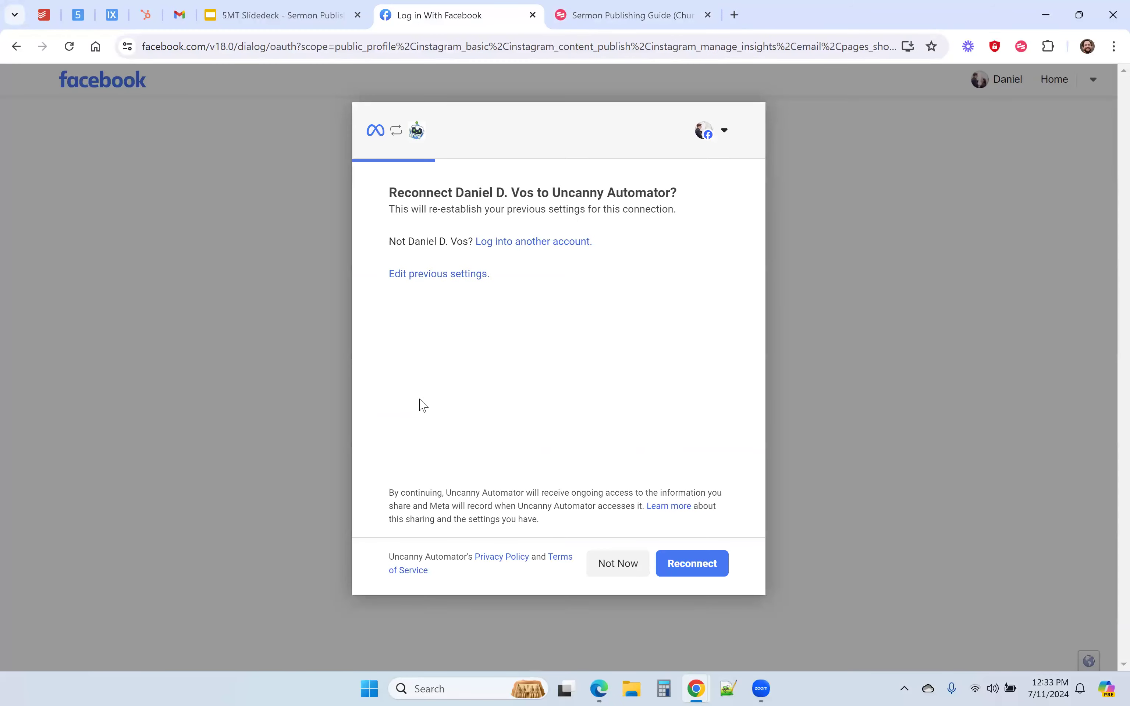
click(678, 563)
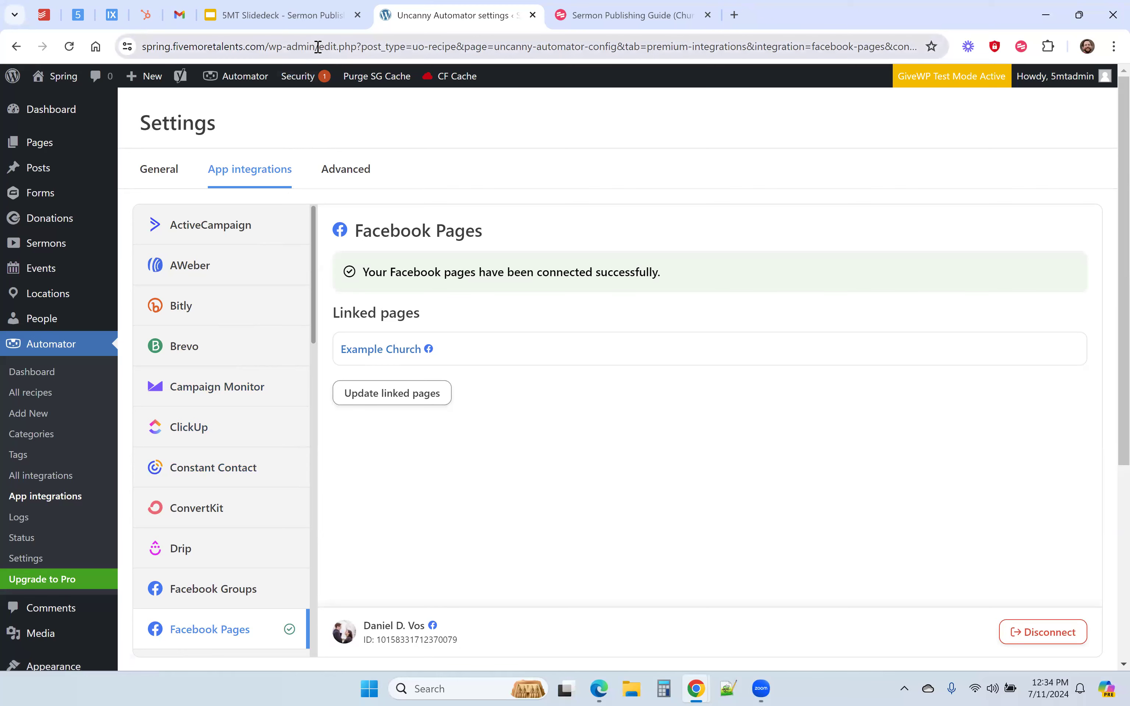
Show the slide "Add a new Automator Recipe to publish each Sermon to your Facebook Page", and return to the Automator settings.
click(297, 15)
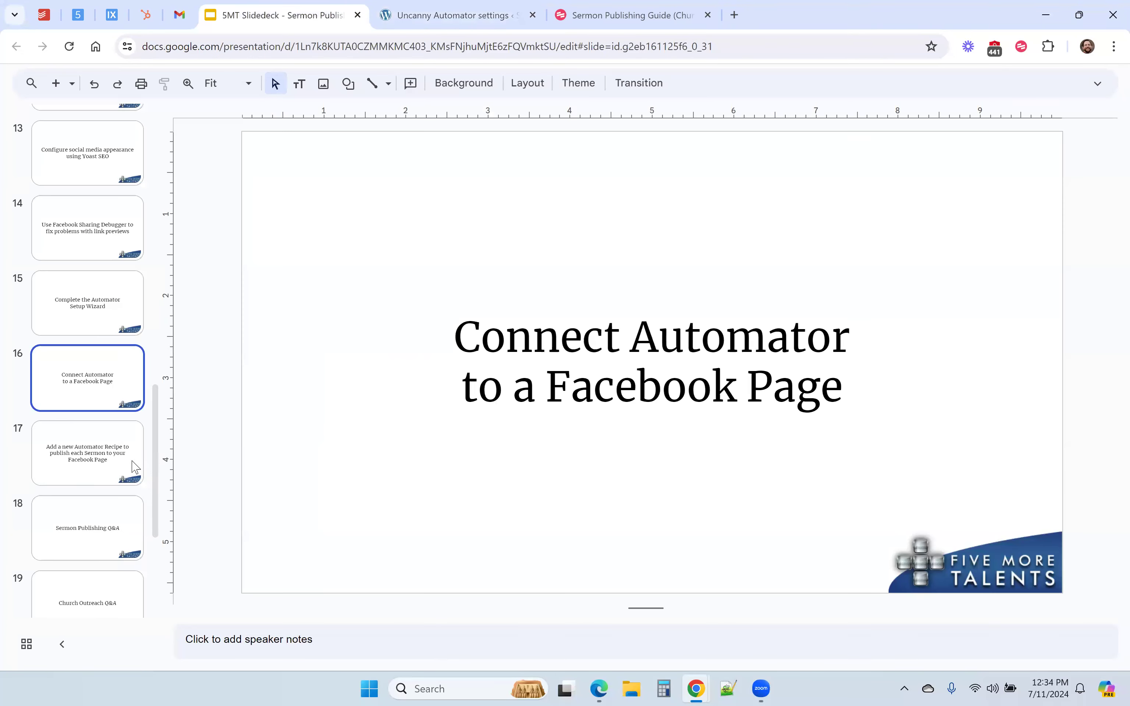
click(104, 462)
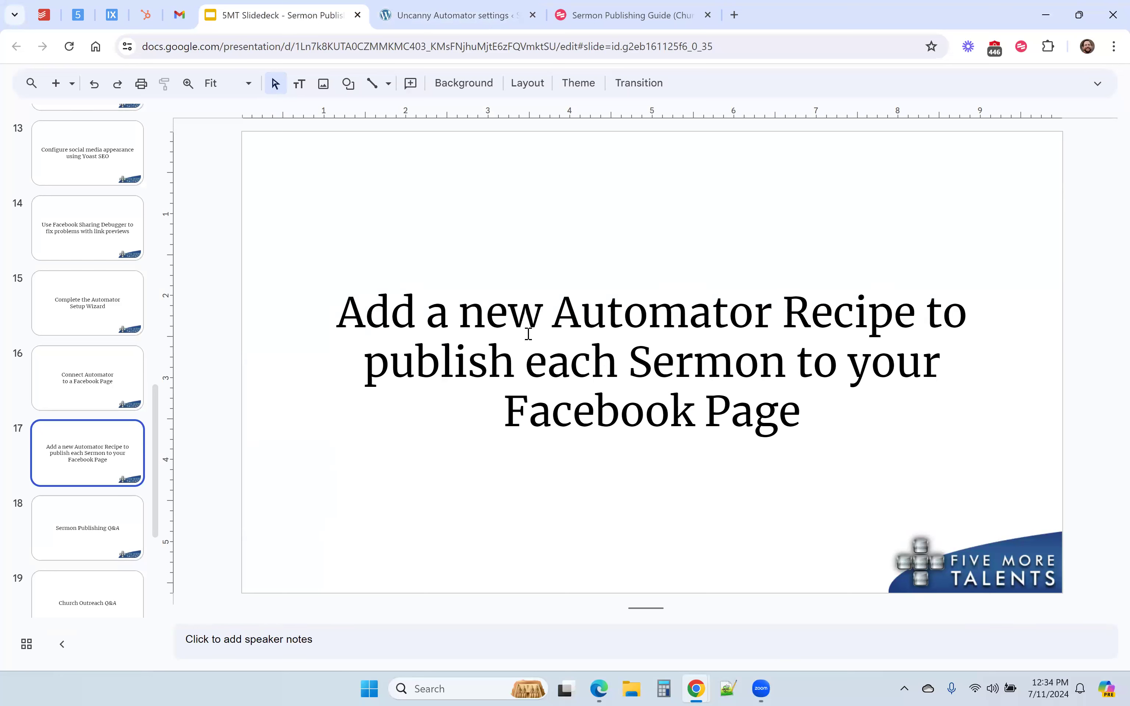
click(425, 20)
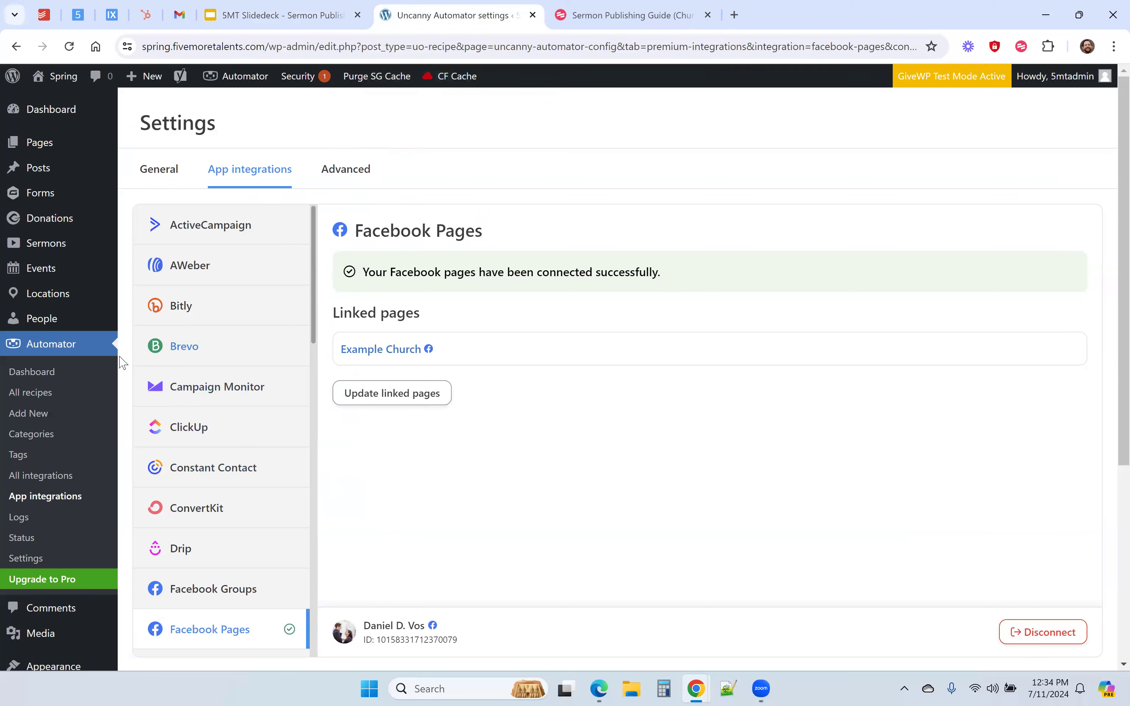
Create a new Automator recipe with the recipe type Everyone.
click(41, 398)
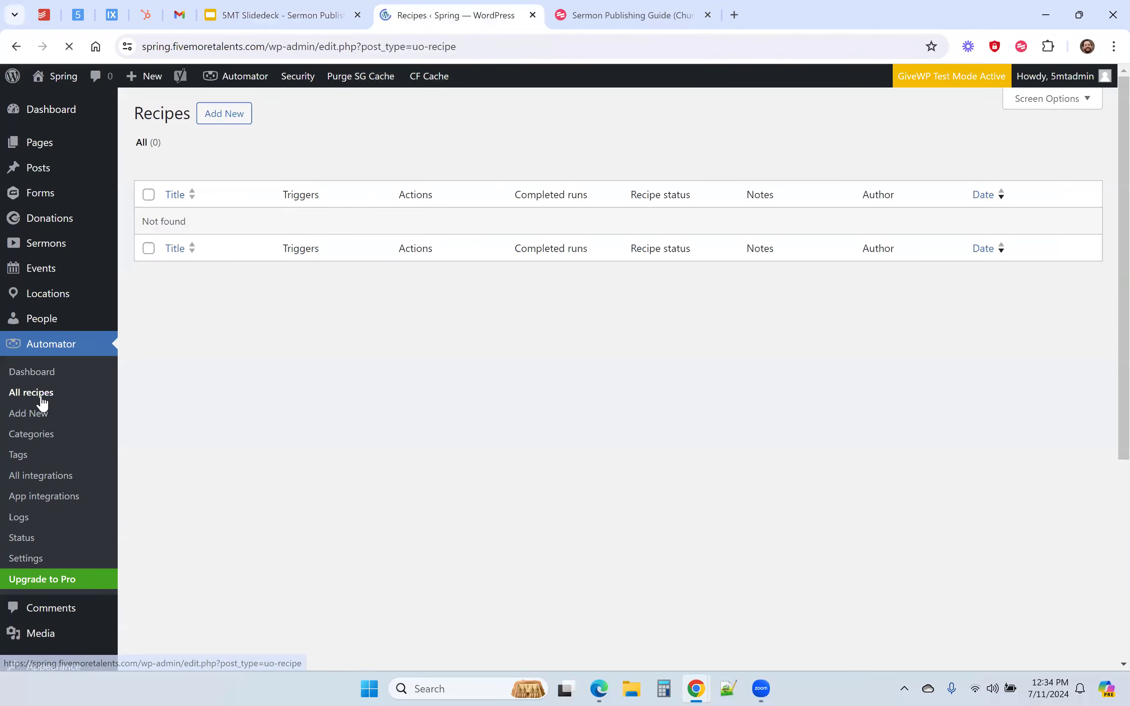
click(215, 118)
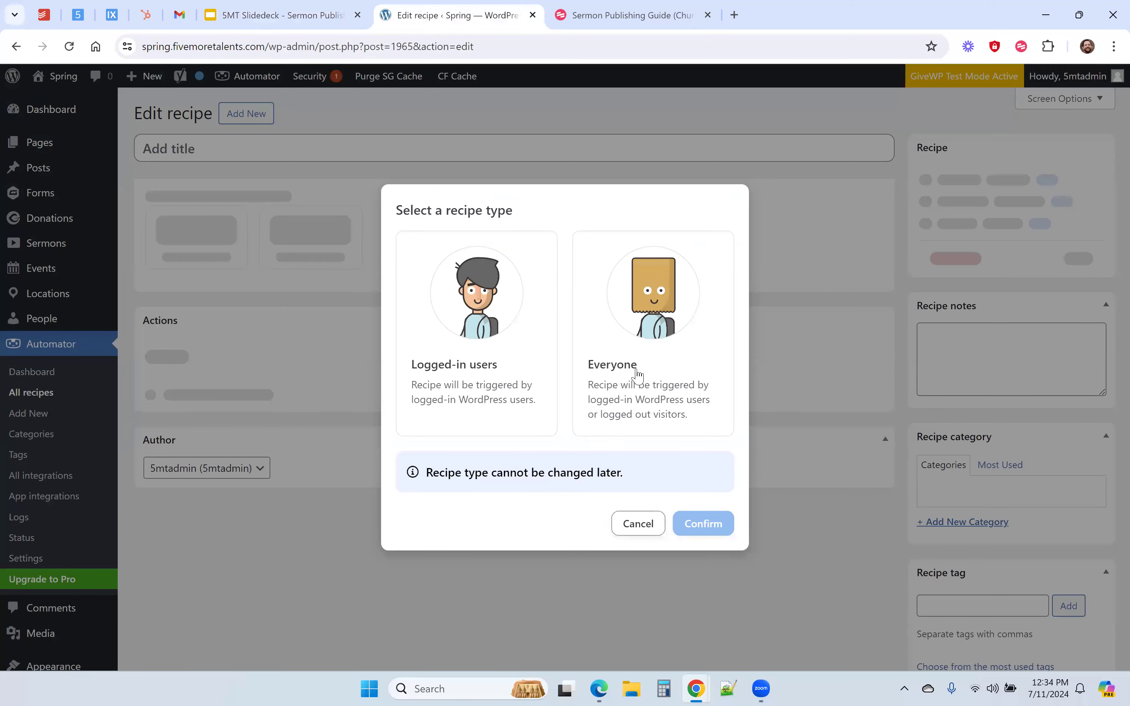
click(640, 371)
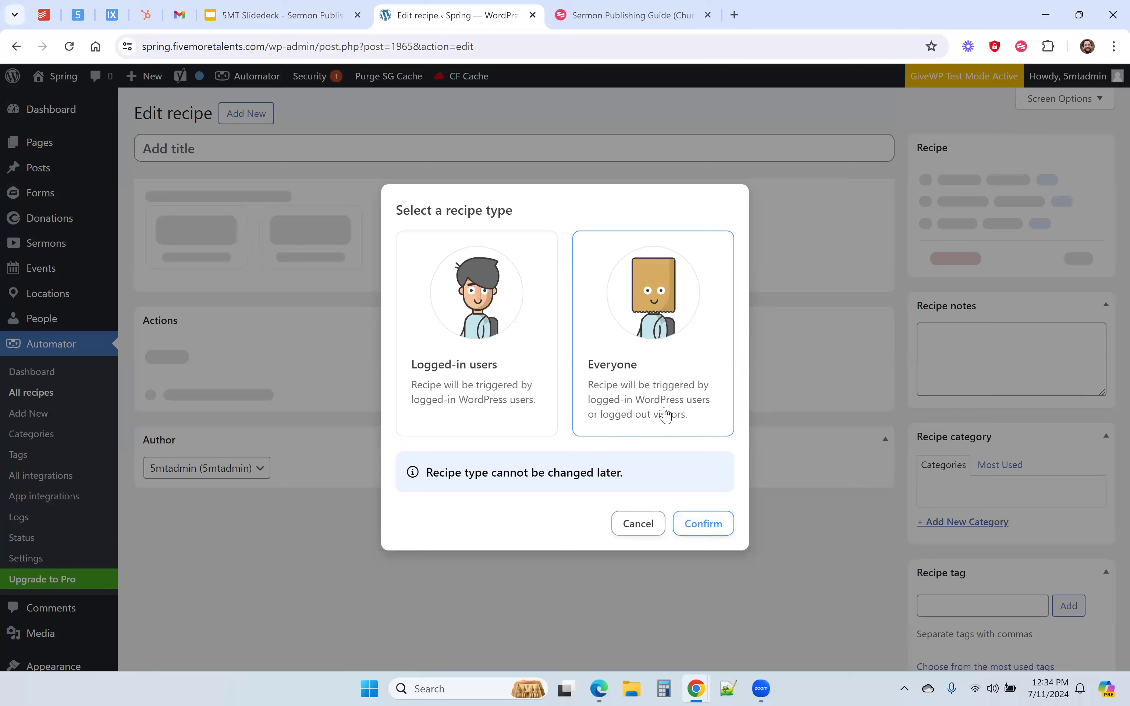
click(709, 531)
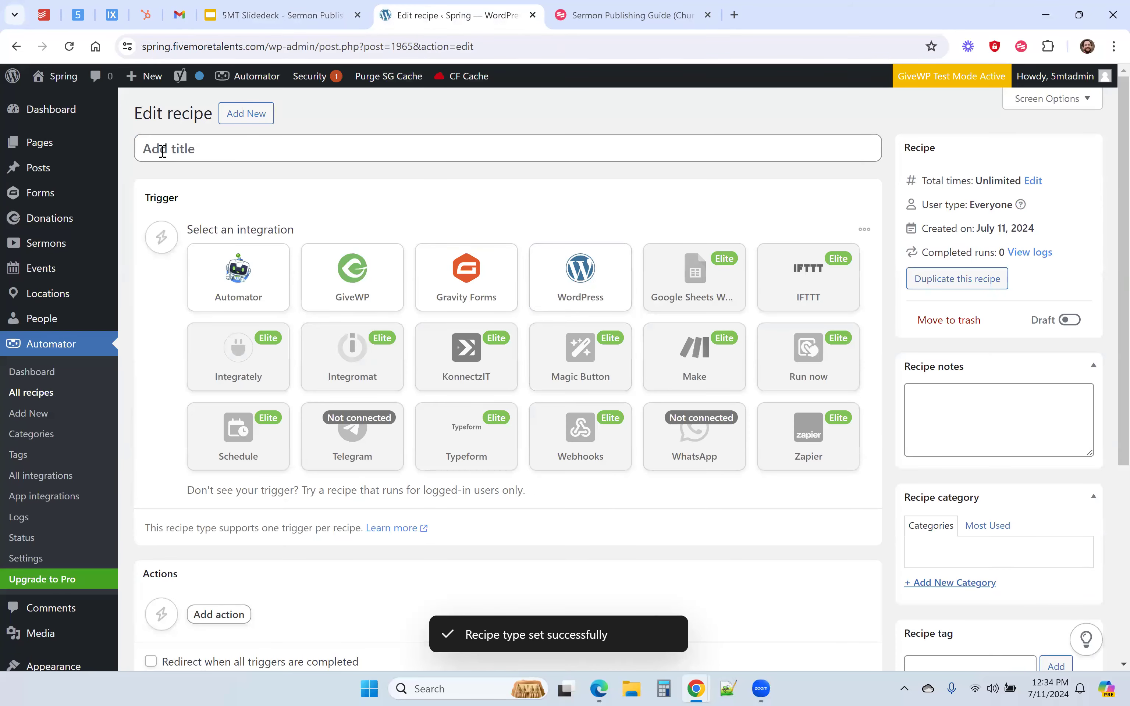
Title the recipe "Automatic Sermon Publishing to Facebook Page" and choose the WordPress trigger "A post is published".
click(163, 152)
text(Automati)
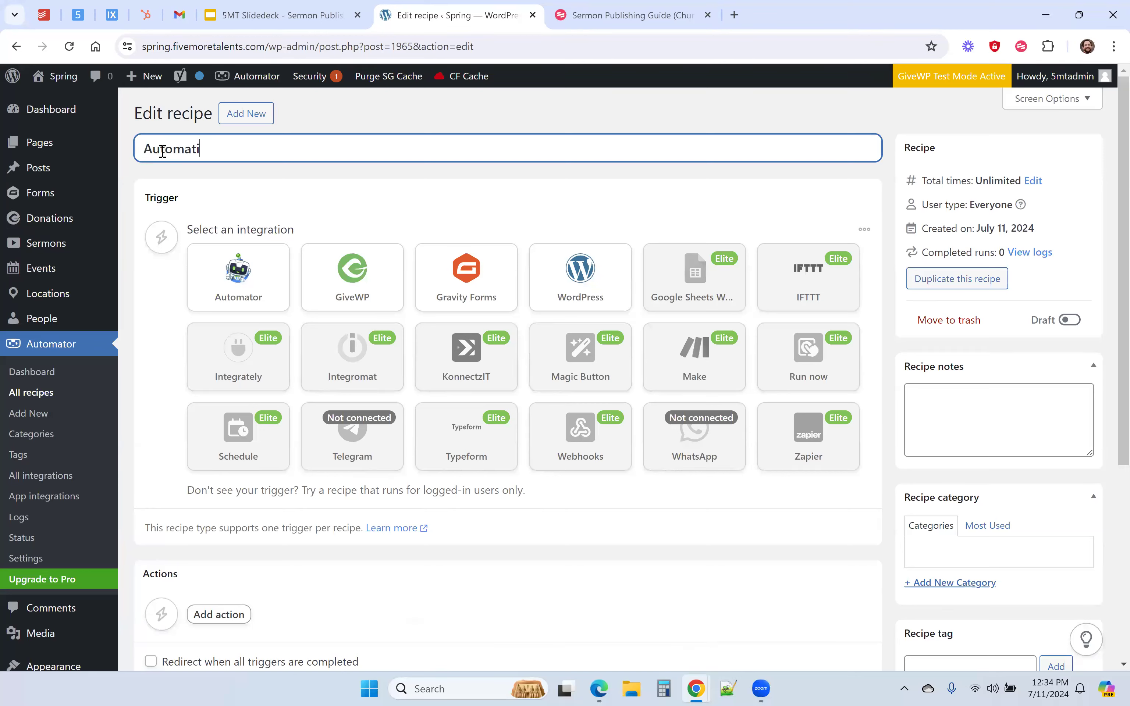
text(c Sermon Publishing to Facebook Page)
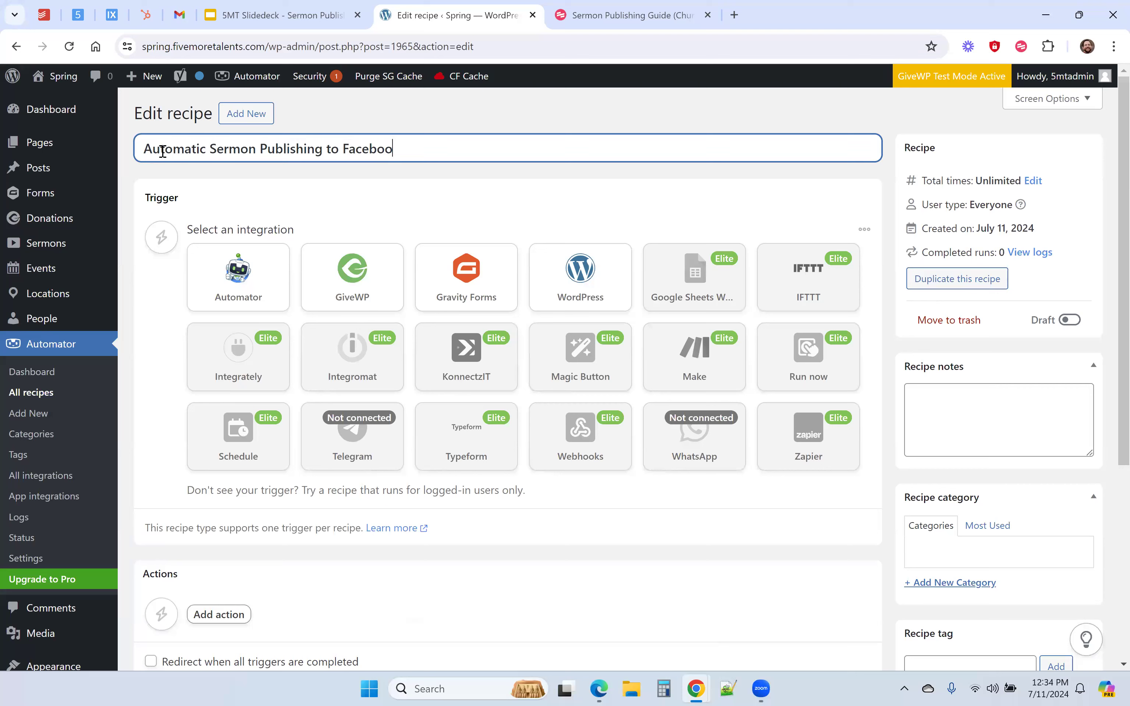
click(480, 204)
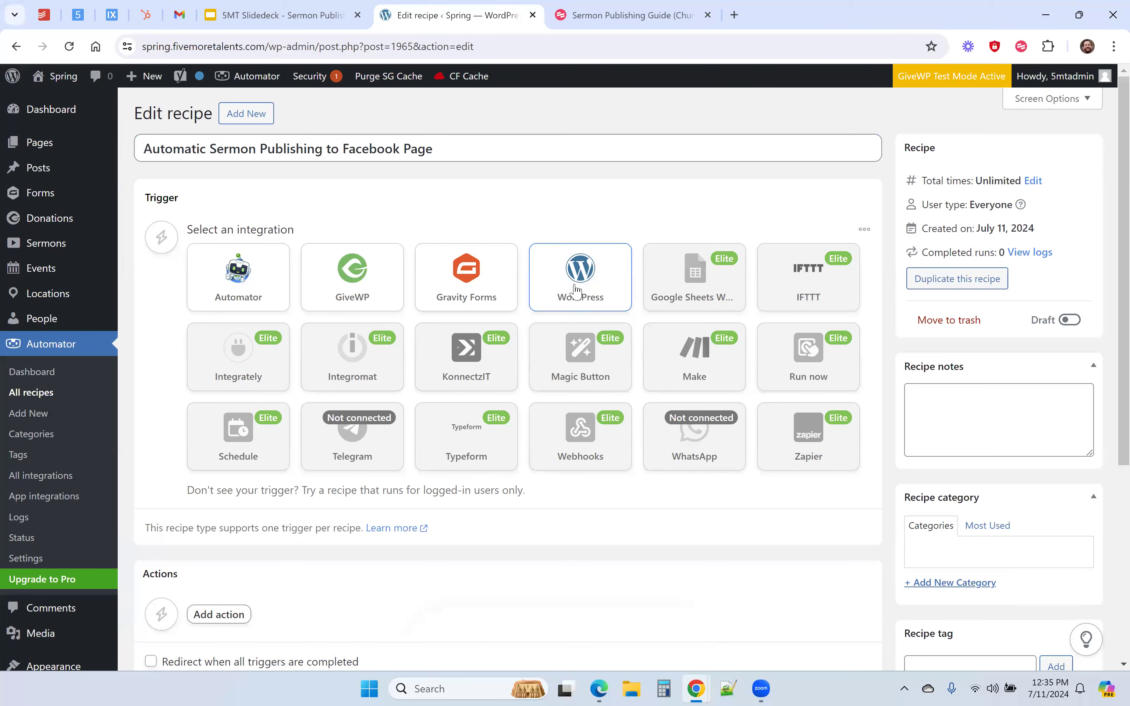
click(581, 296)
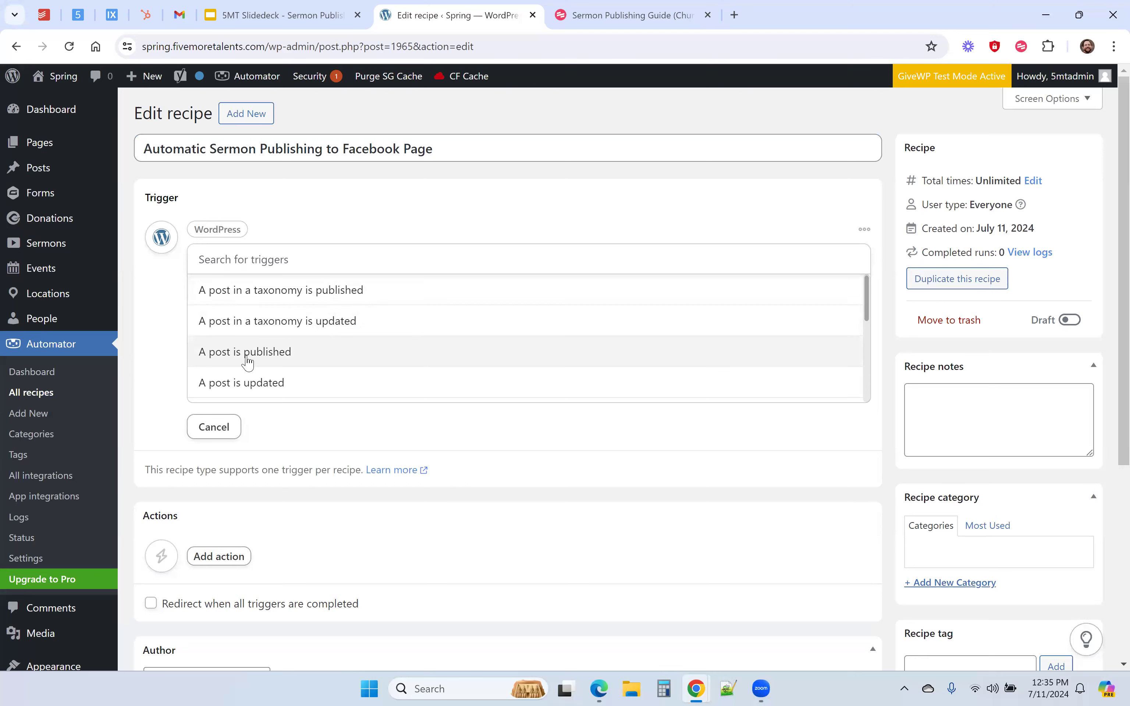
click(257, 360)
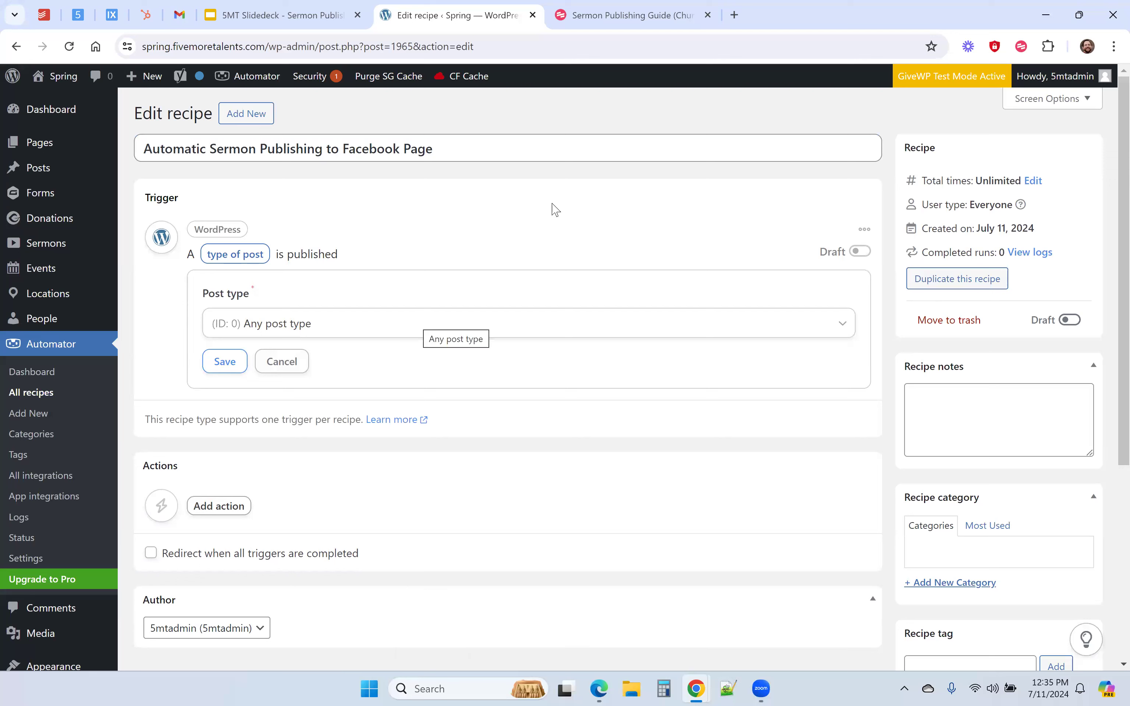
Consult the "Add a new Automator Recipe to publish each Sermon" guide in the Sermon Publishing Guide, and return to the recipe editor.
click(597, 18)
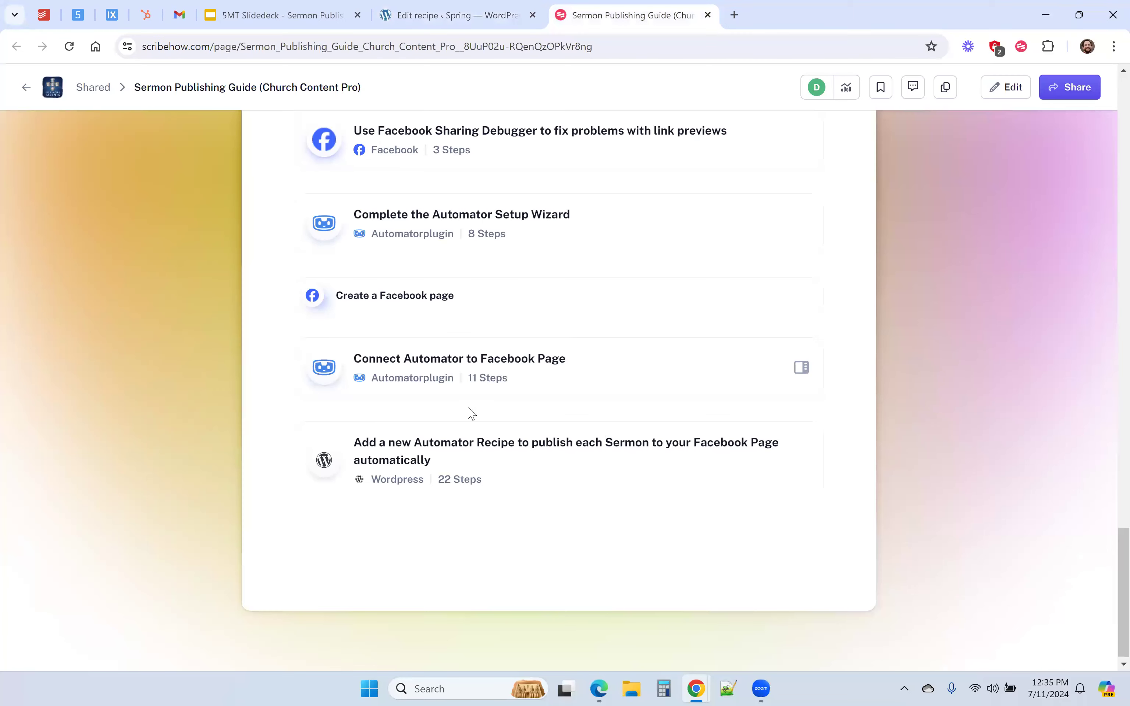
click(417, 448)
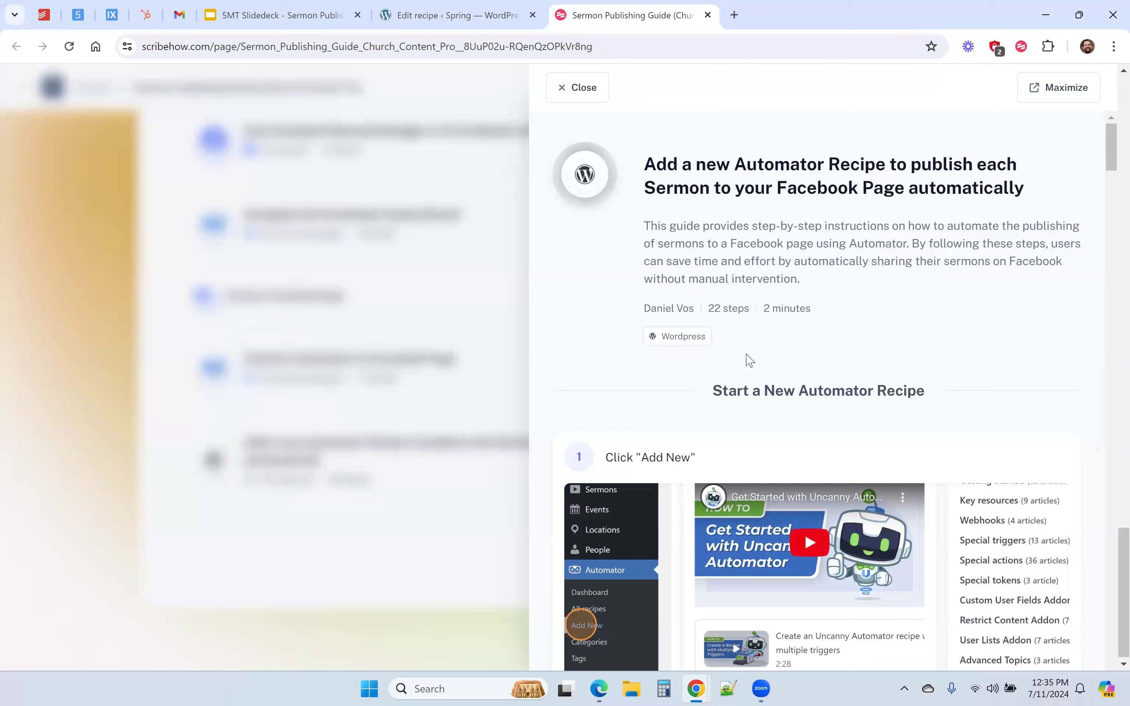
scroll(750, 360, down, 5)
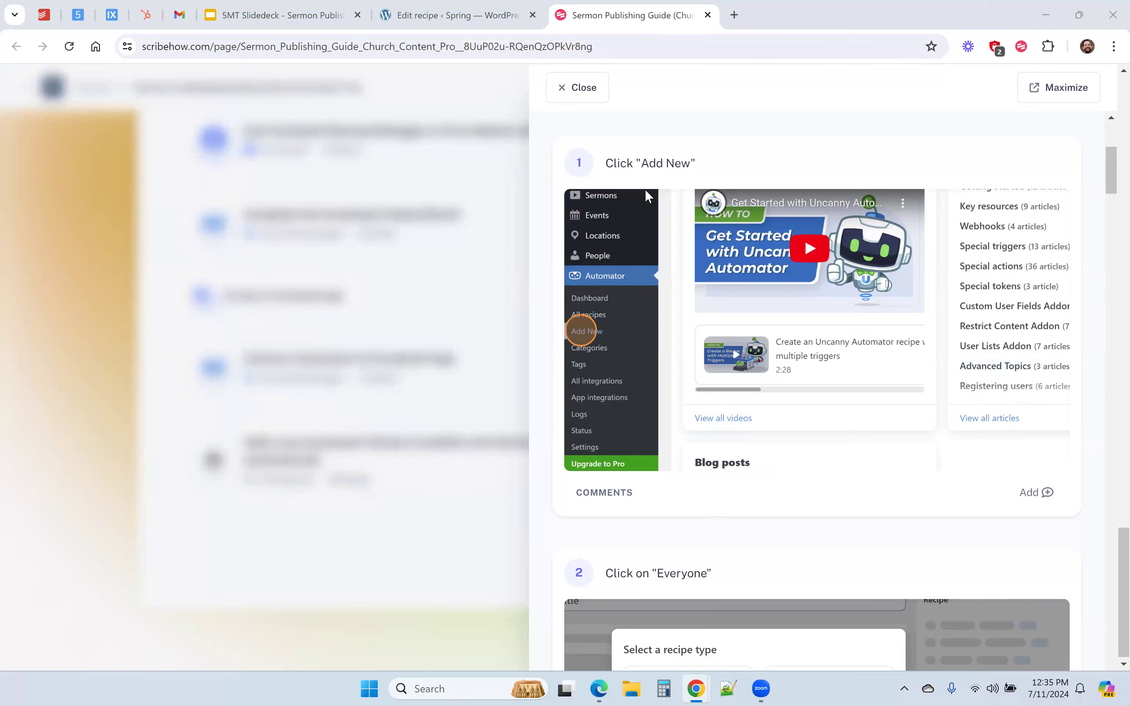
click(579, 88)
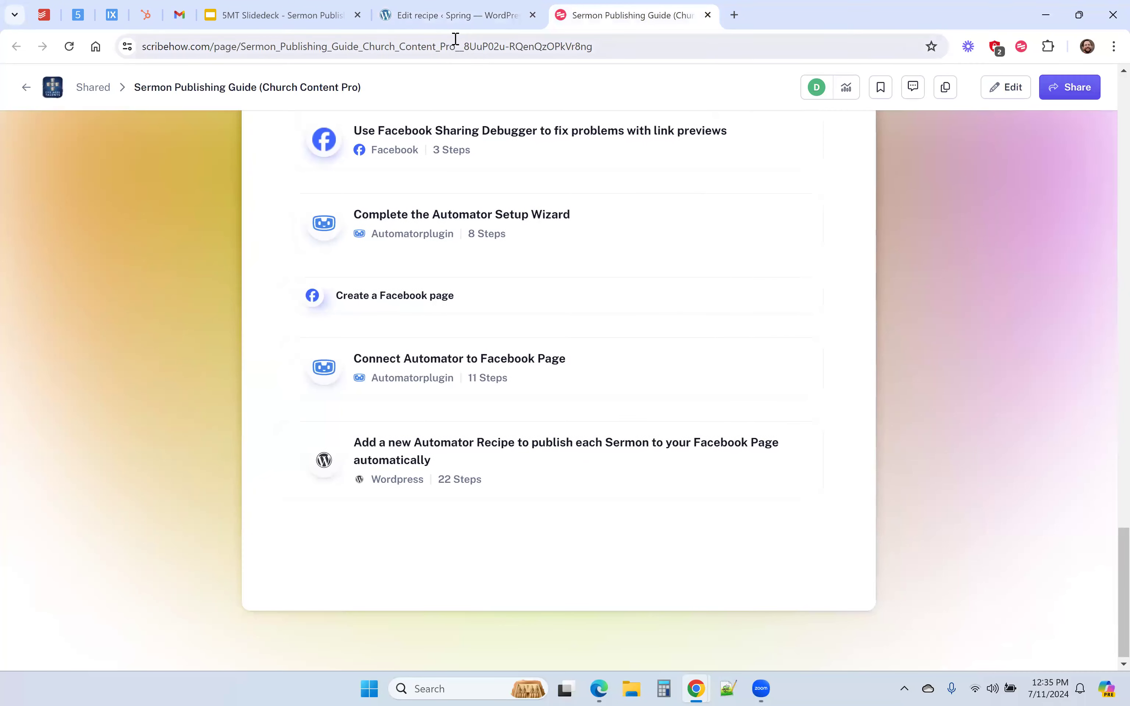
click(443, 16)
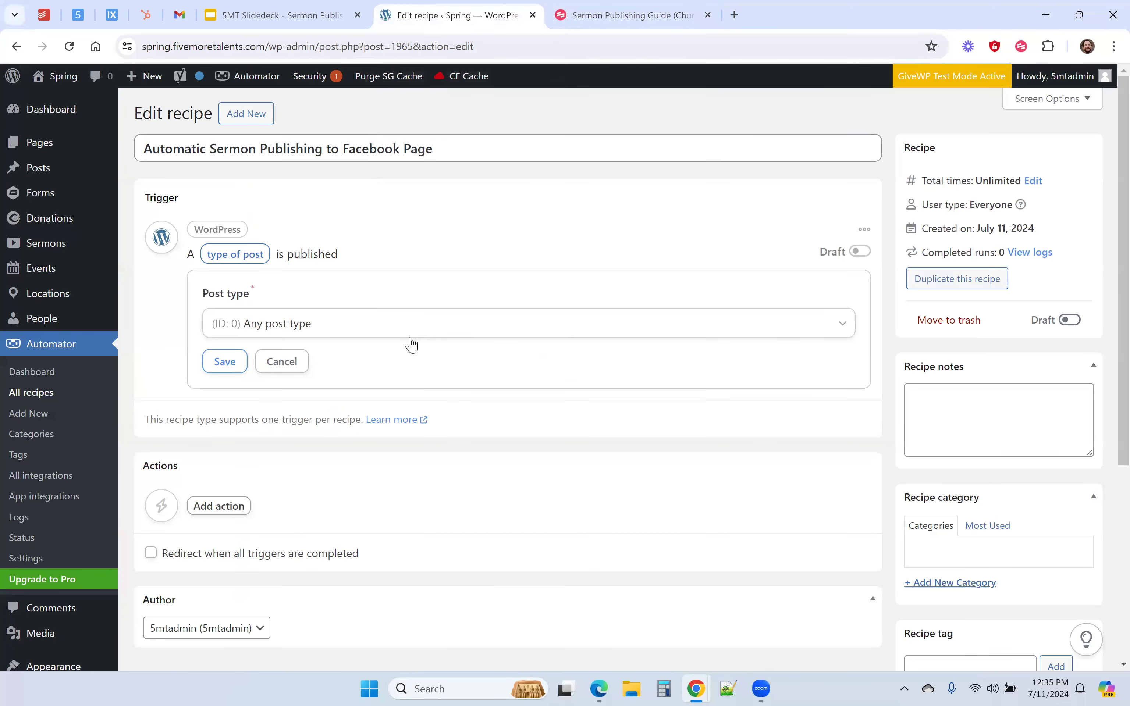
Set the trigger's post type to Sermon and save the trigger.
click(382, 334)
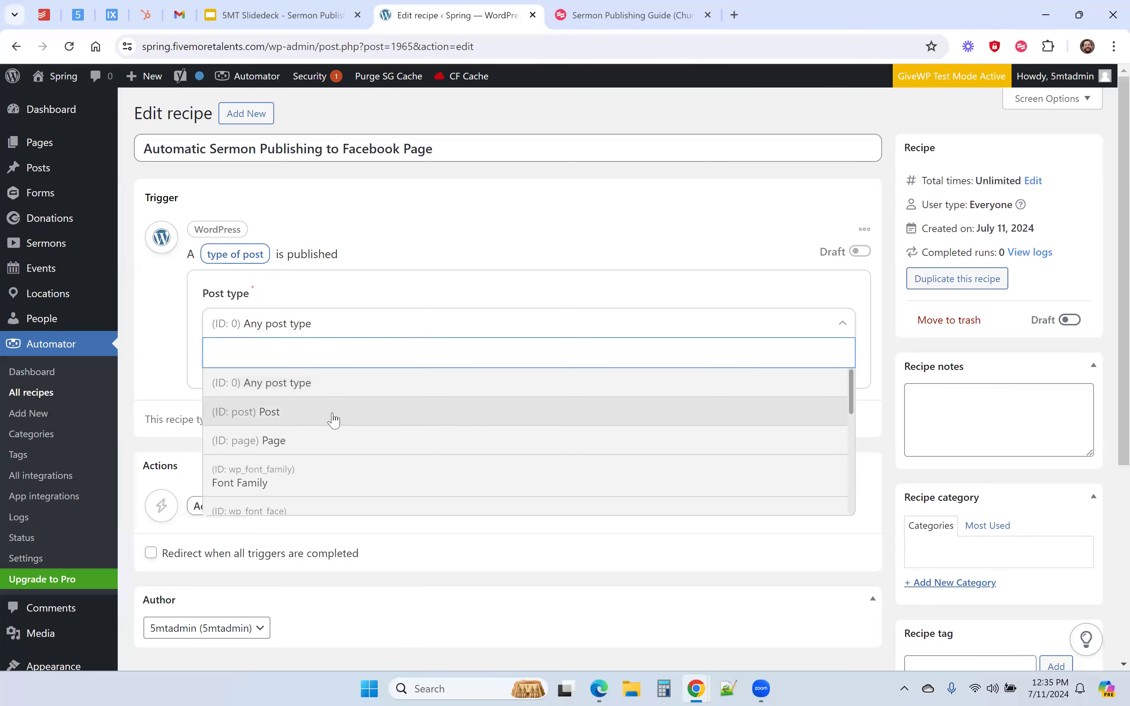
scroll(333, 420, down, 3)
scroll(334, 421, down, 3)
click(311, 416)
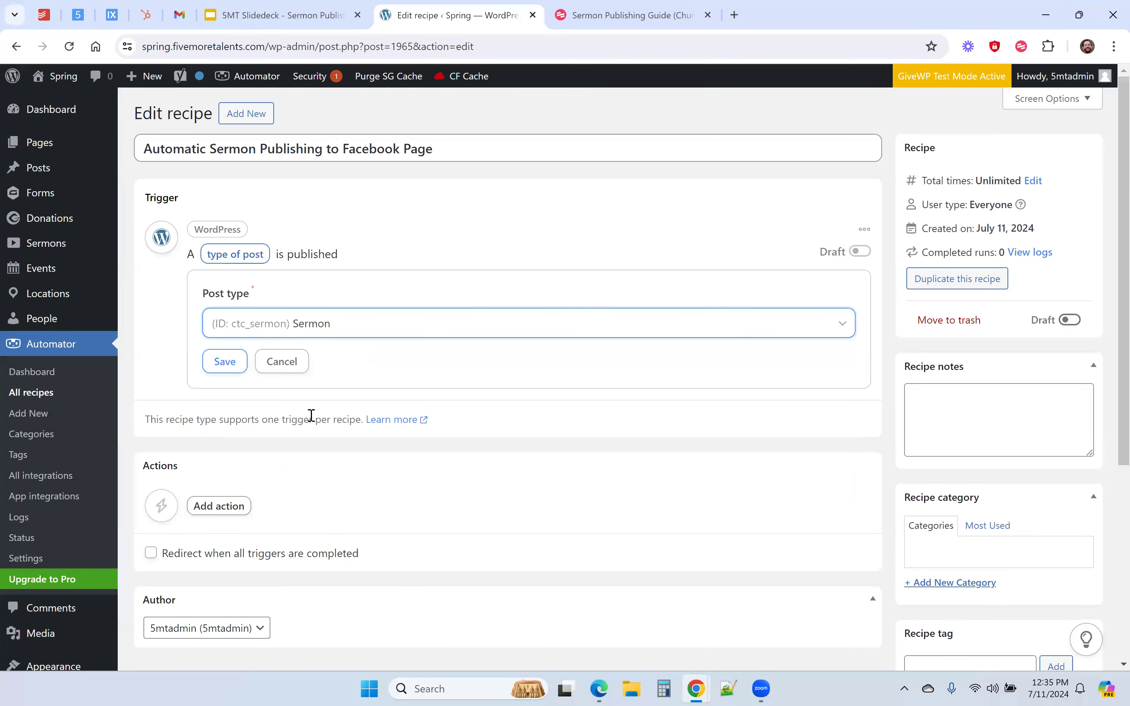
click(225, 362)
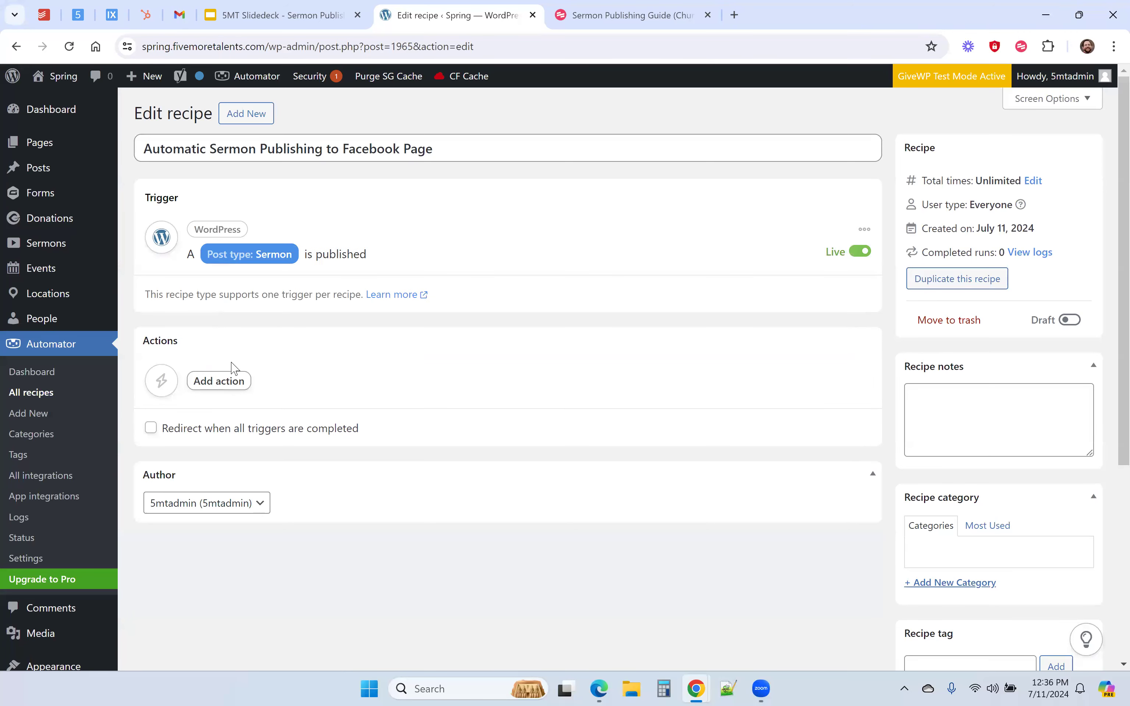
Add the Facebook Pages action "Share a link with a message to a Facebook page" to the recipe.
click(227, 380)
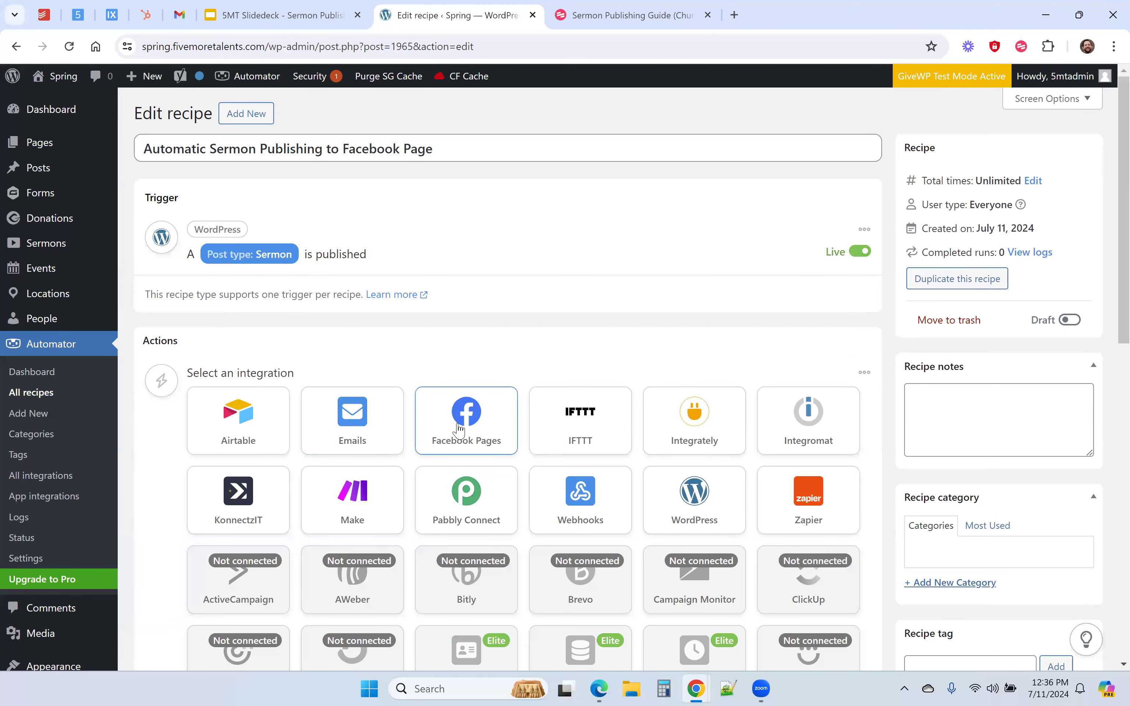
click(465, 431)
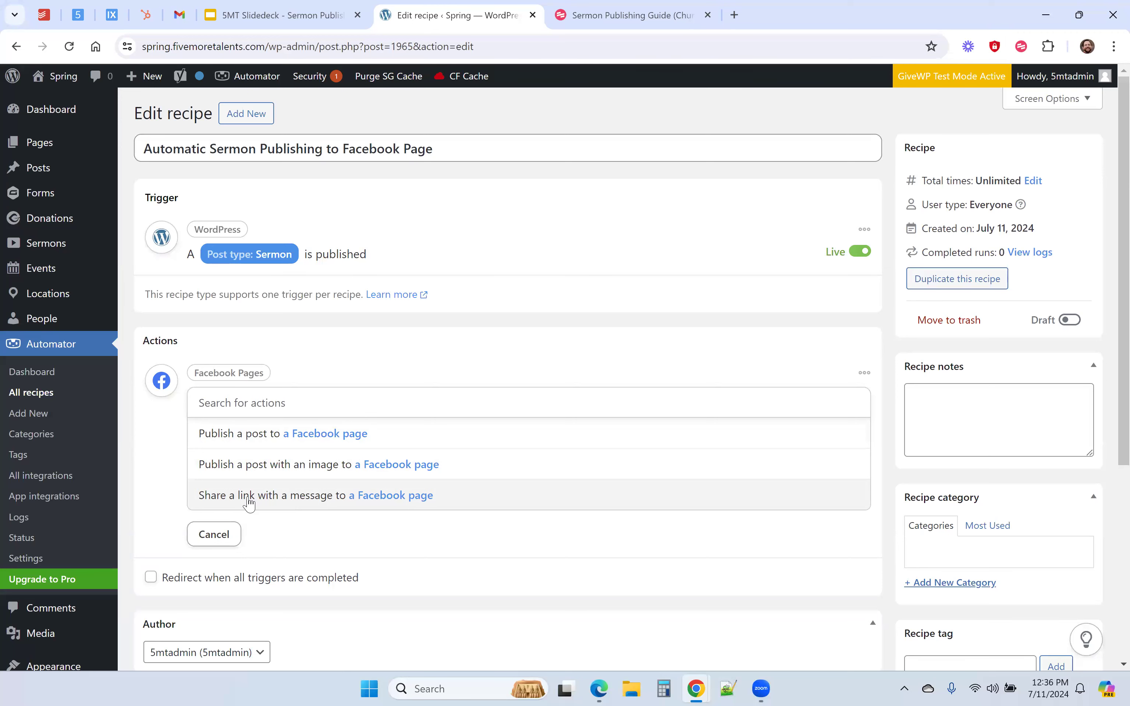
click(236, 499)
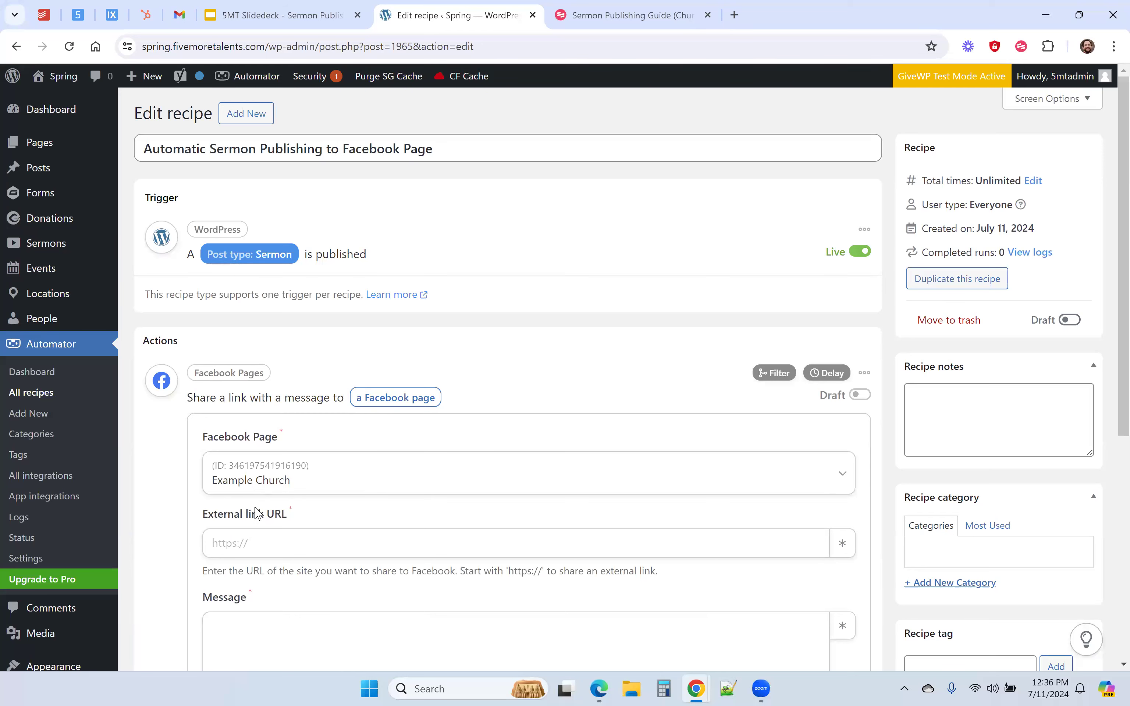
Fill the action's external link URL with the Post URL token from the Sermon trigger.
scroll(249, 523, down, 1)
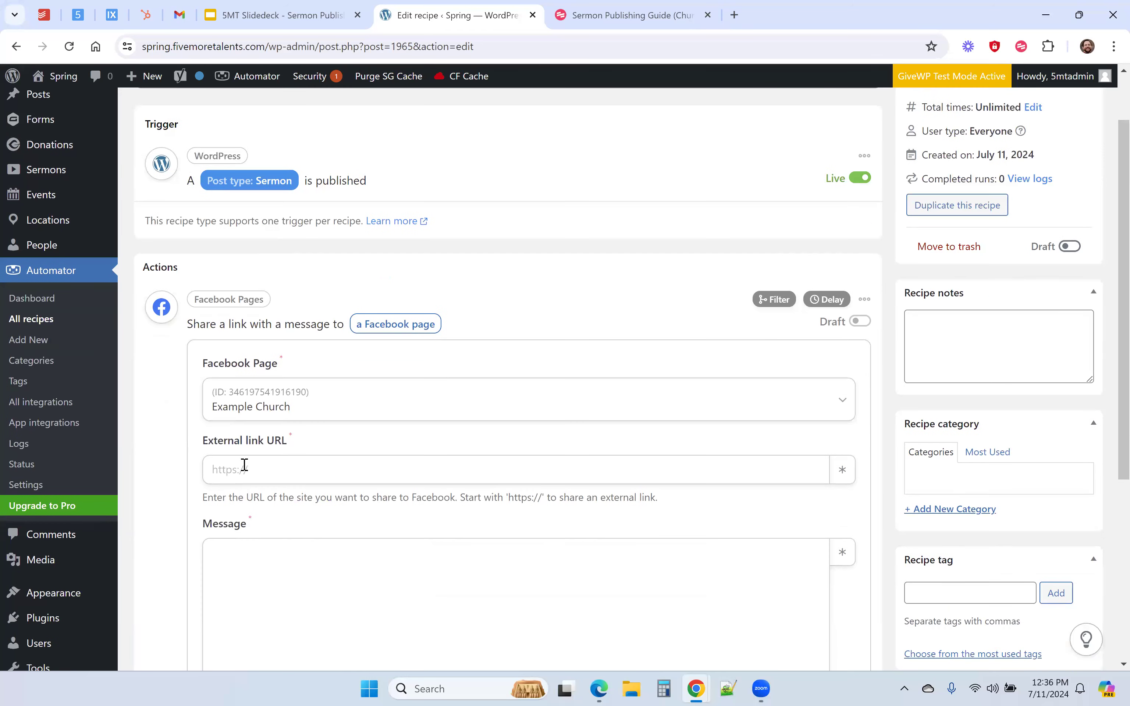
click(267, 465)
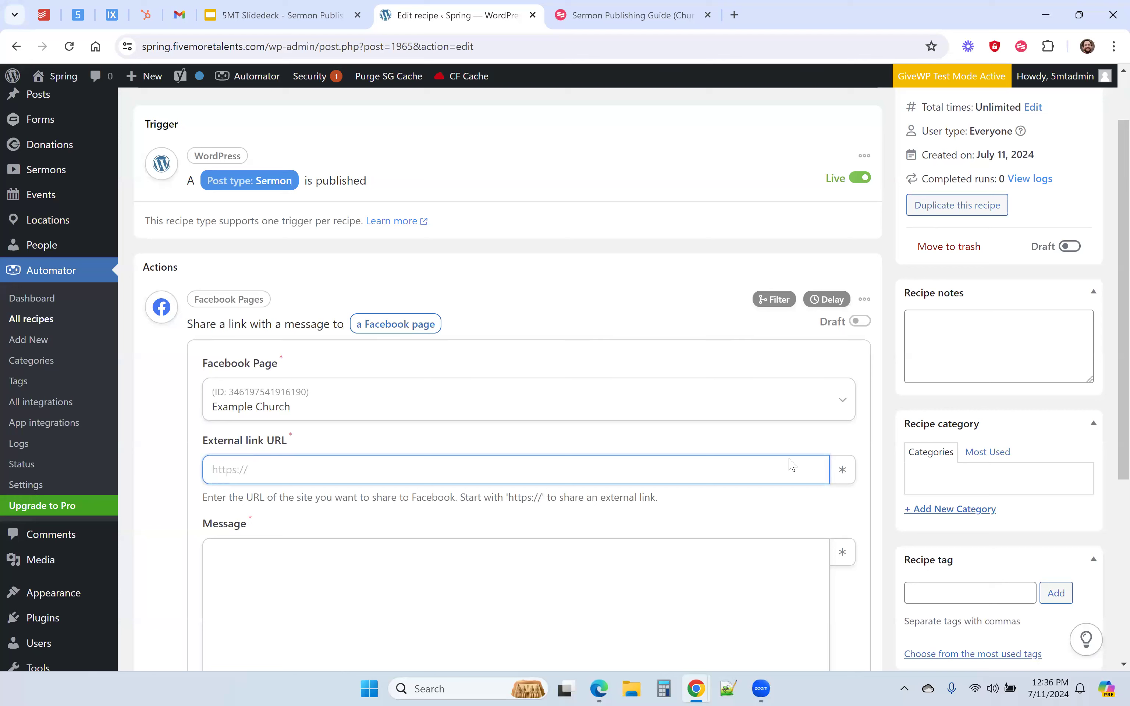
click(843, 473)
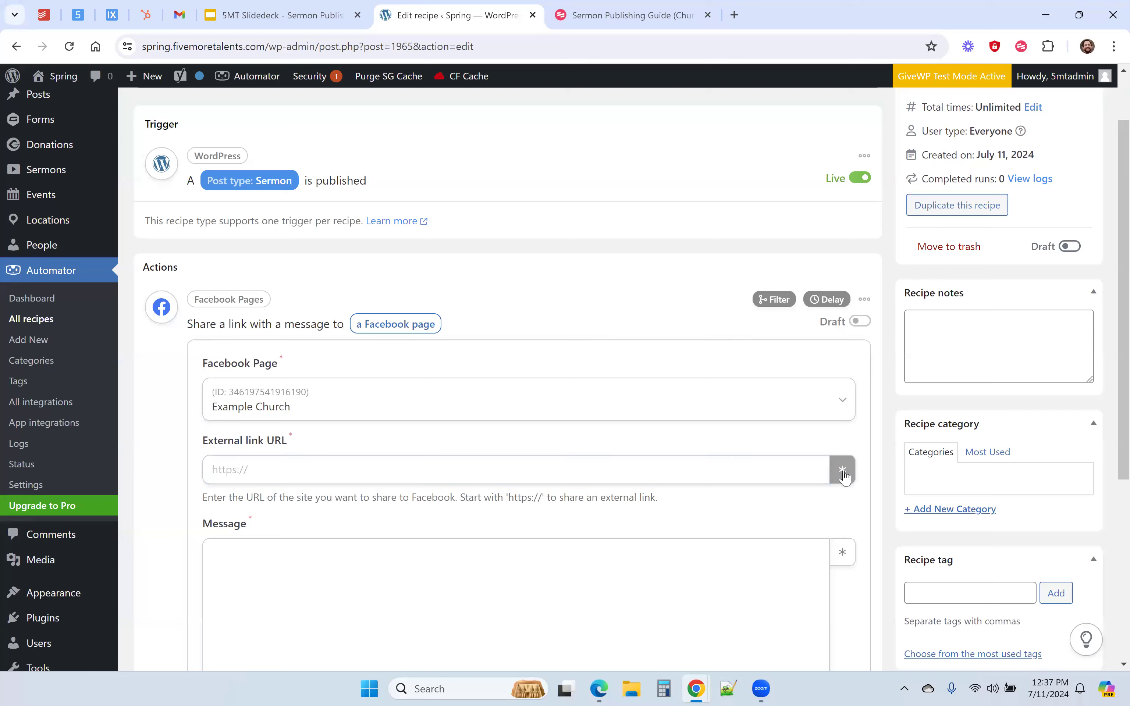
click(816, 590)
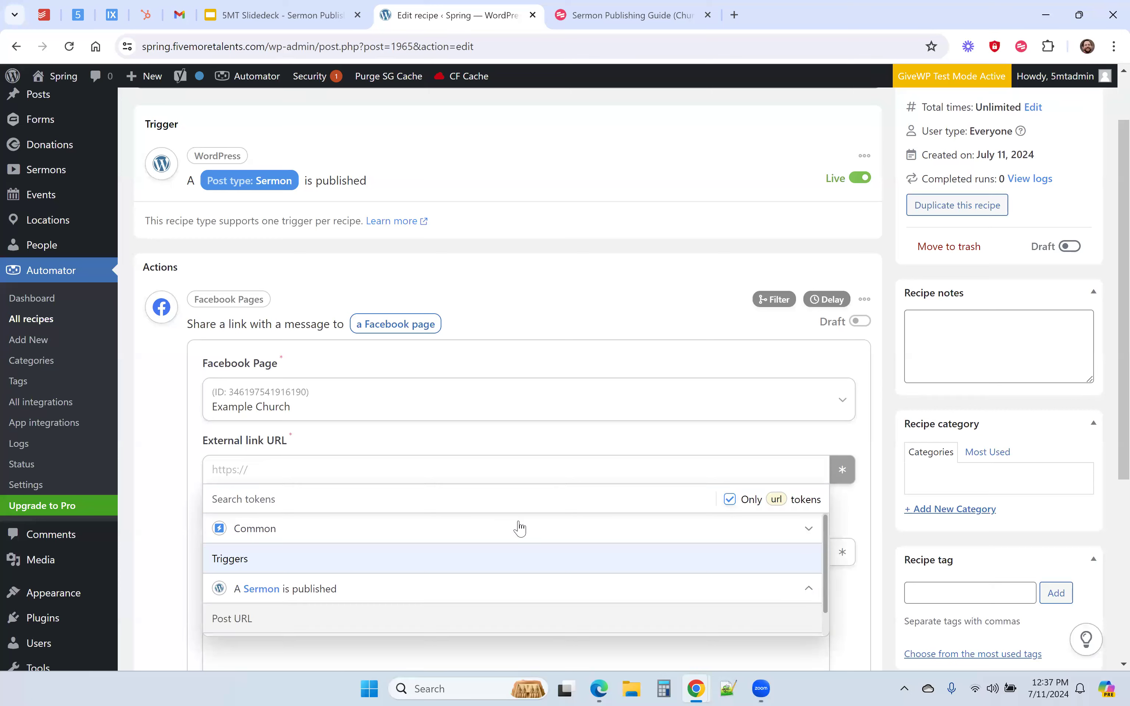
click(242, 625)
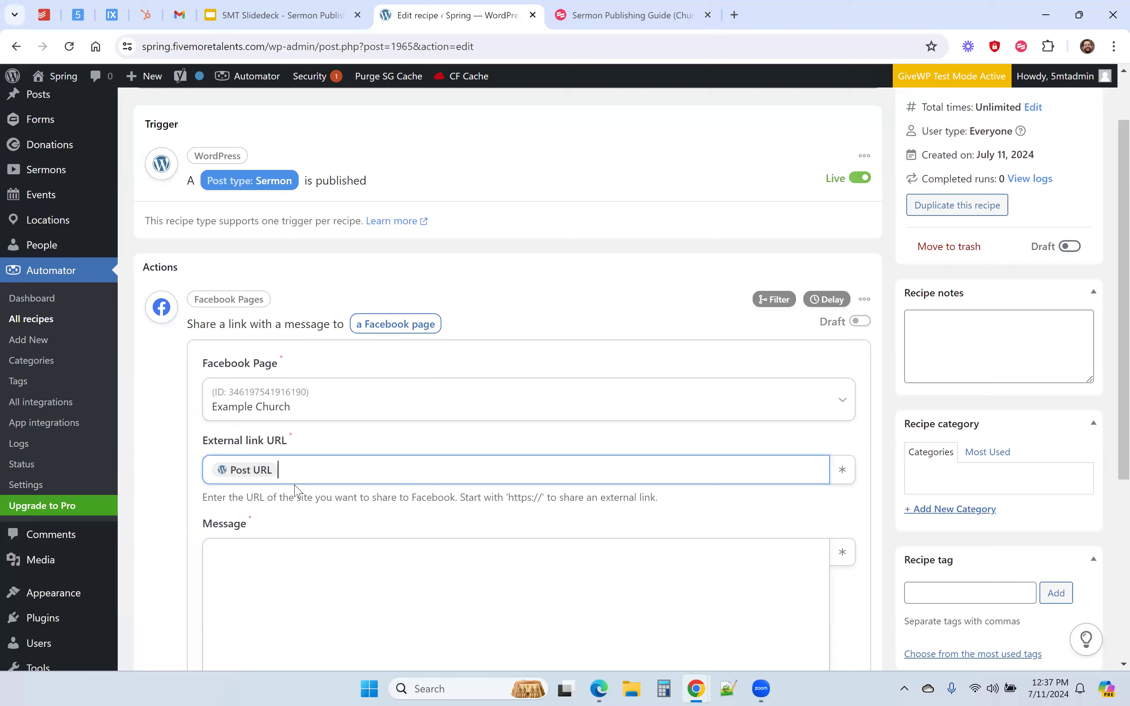
Insert the Sermon trigger's Post excerpt token into the action's message.
scroll(303, 516, down, 1)
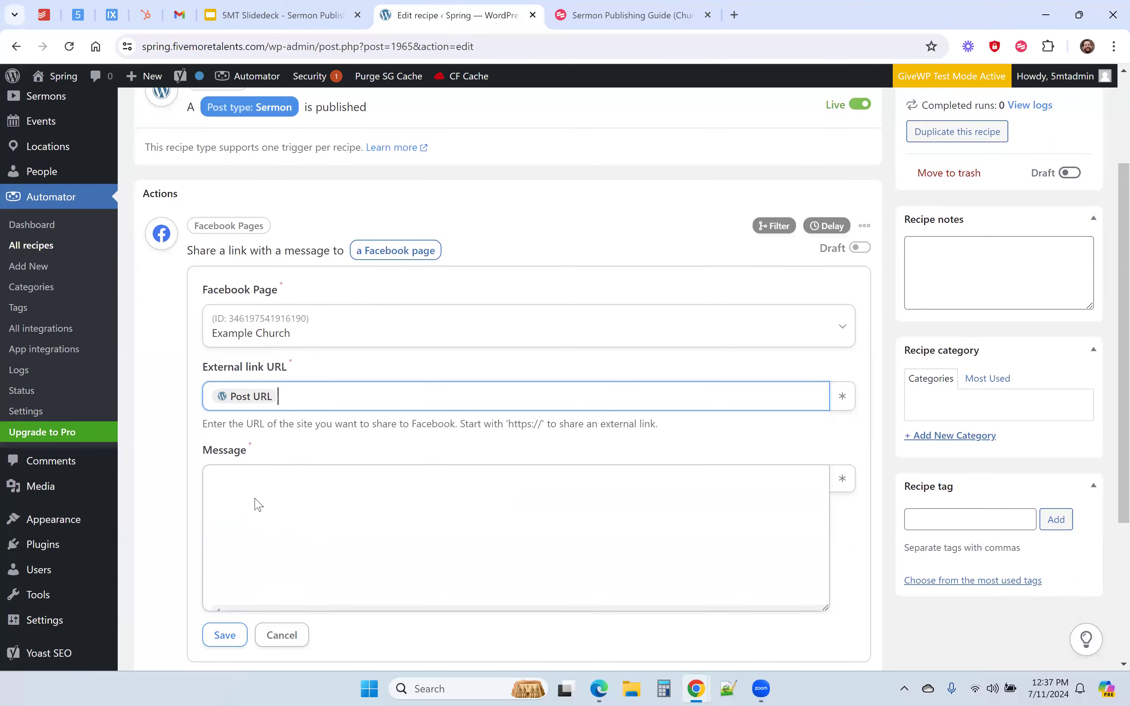
click(258, 479)
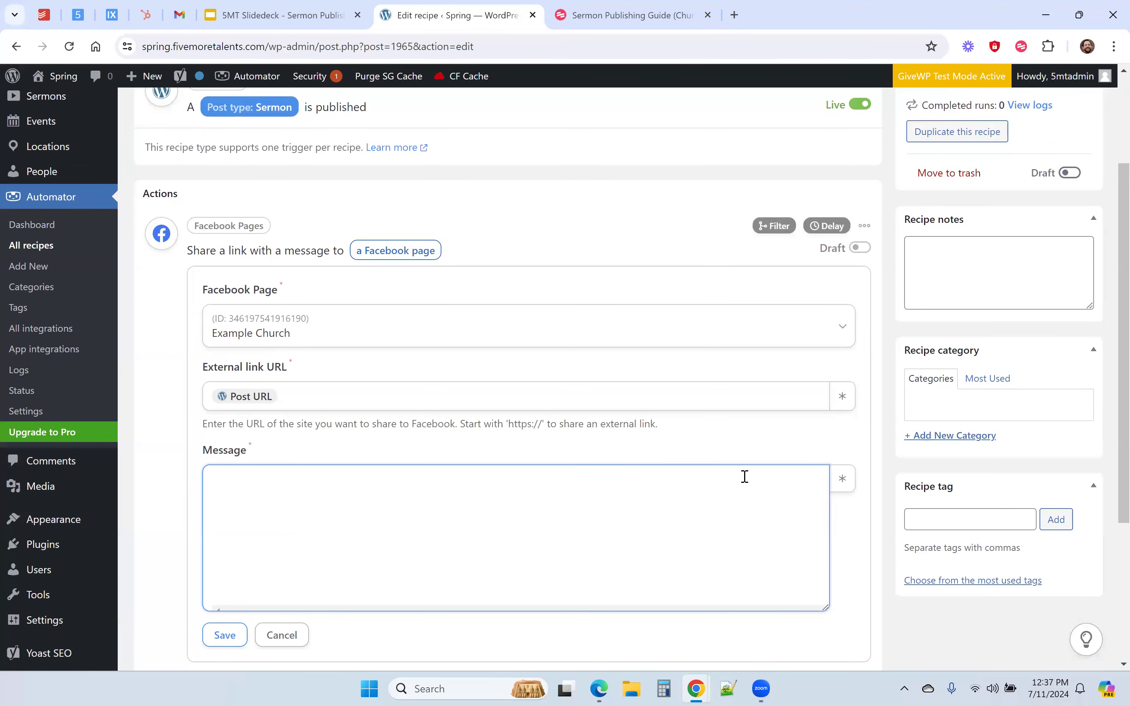
click(843, 483)
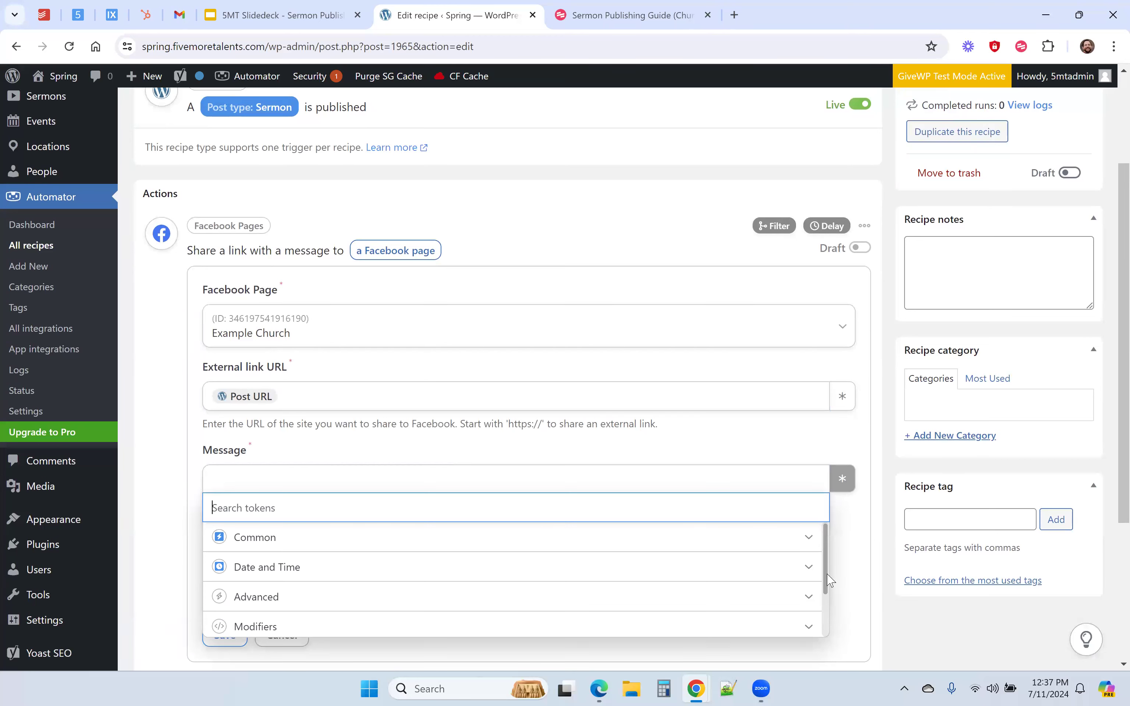
drag(826, 584, 834, 622)
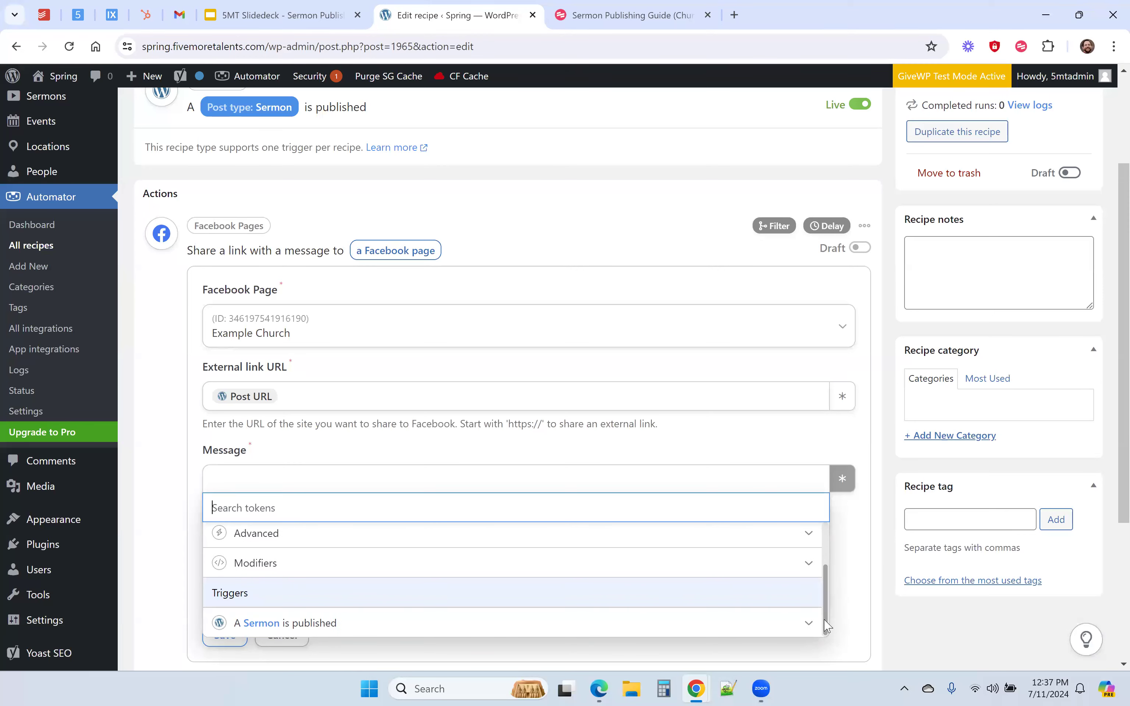
click(808, 624)
scroll(499, 590, down, 5)
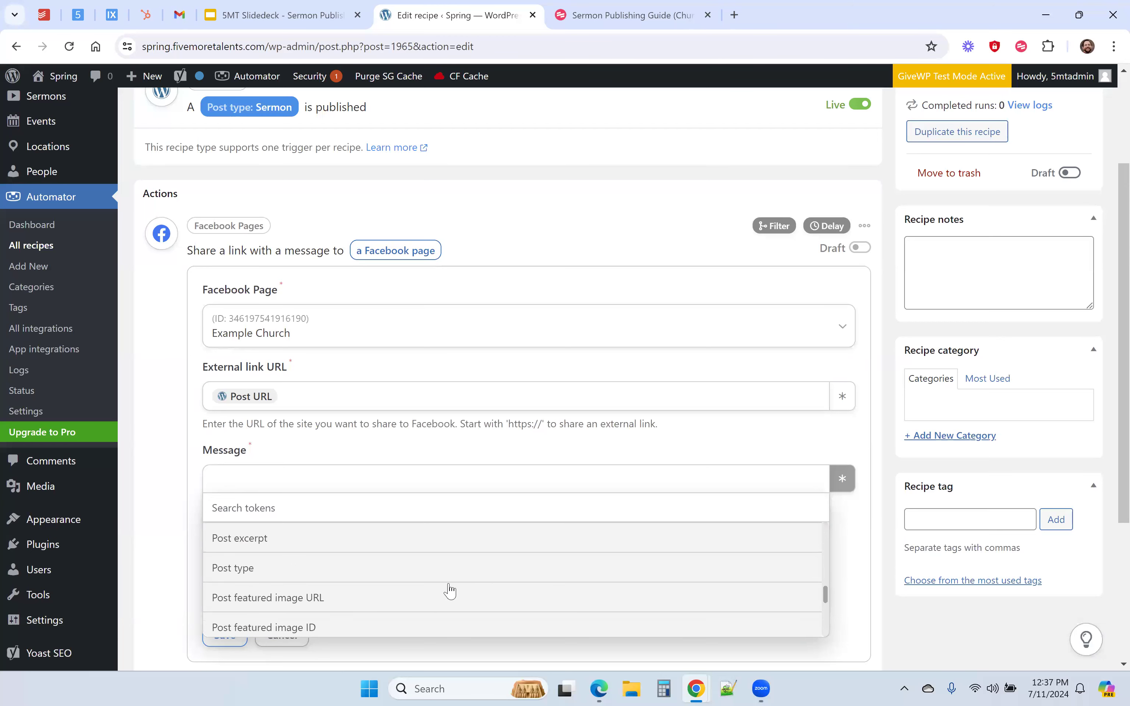
click(267, 544)
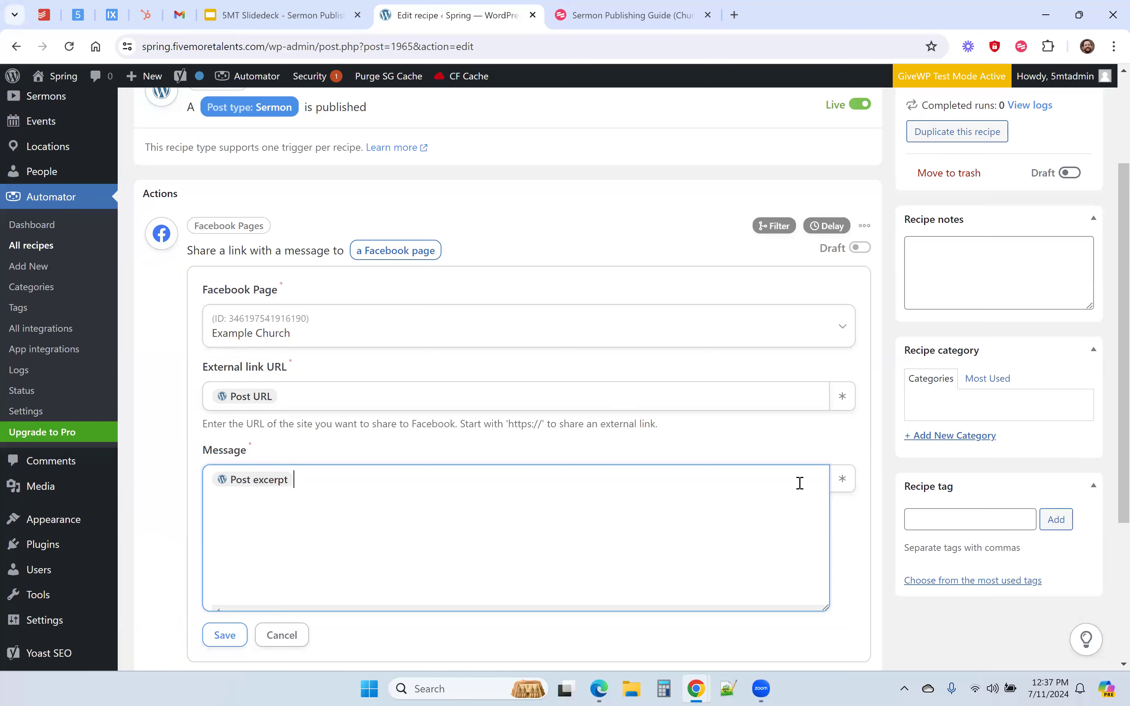
click(843, 479)
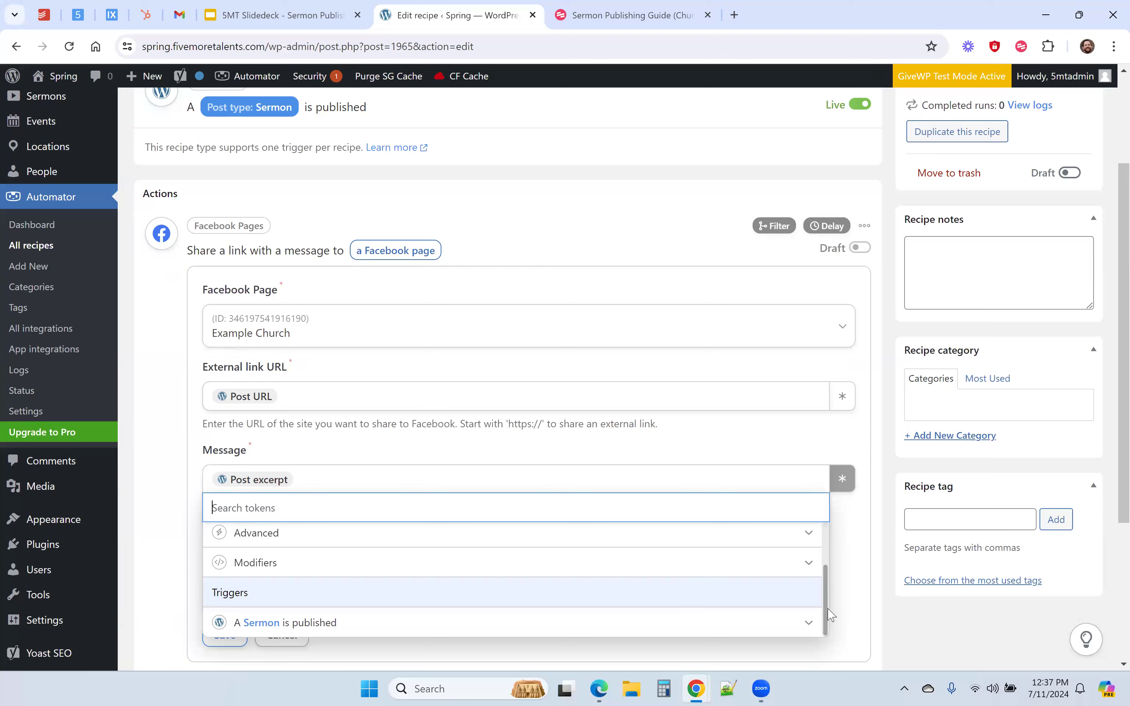
drag(827, 601, 832, 637)
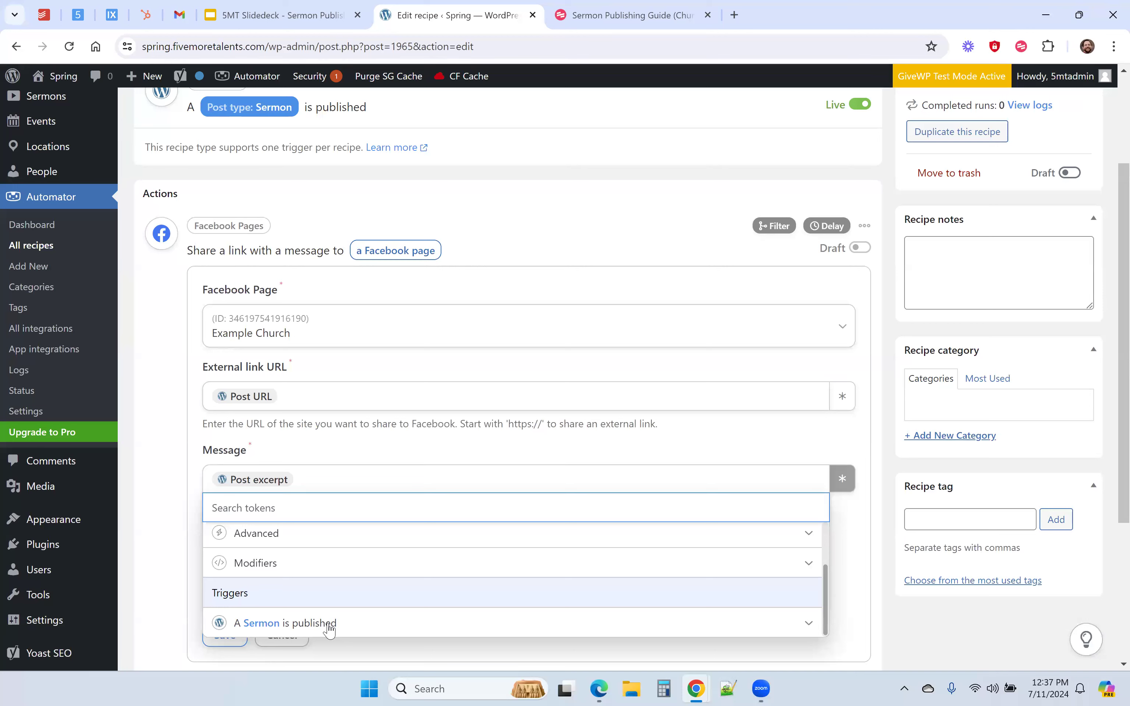
click(195, 458)
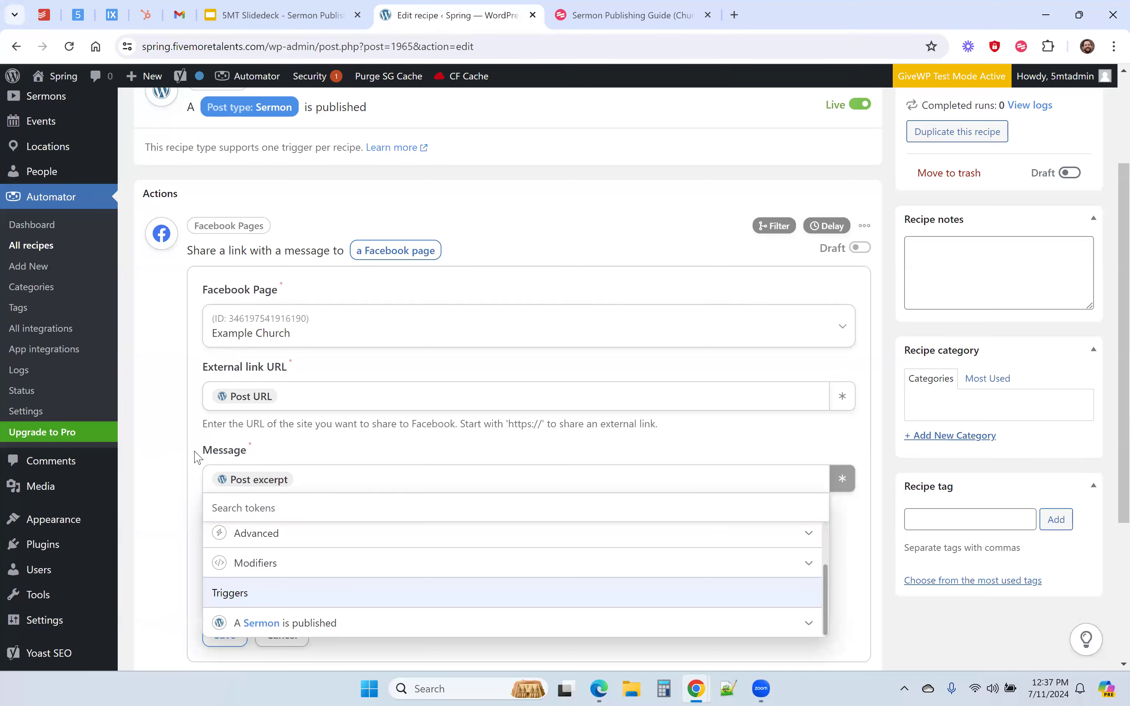
click(223, 484)
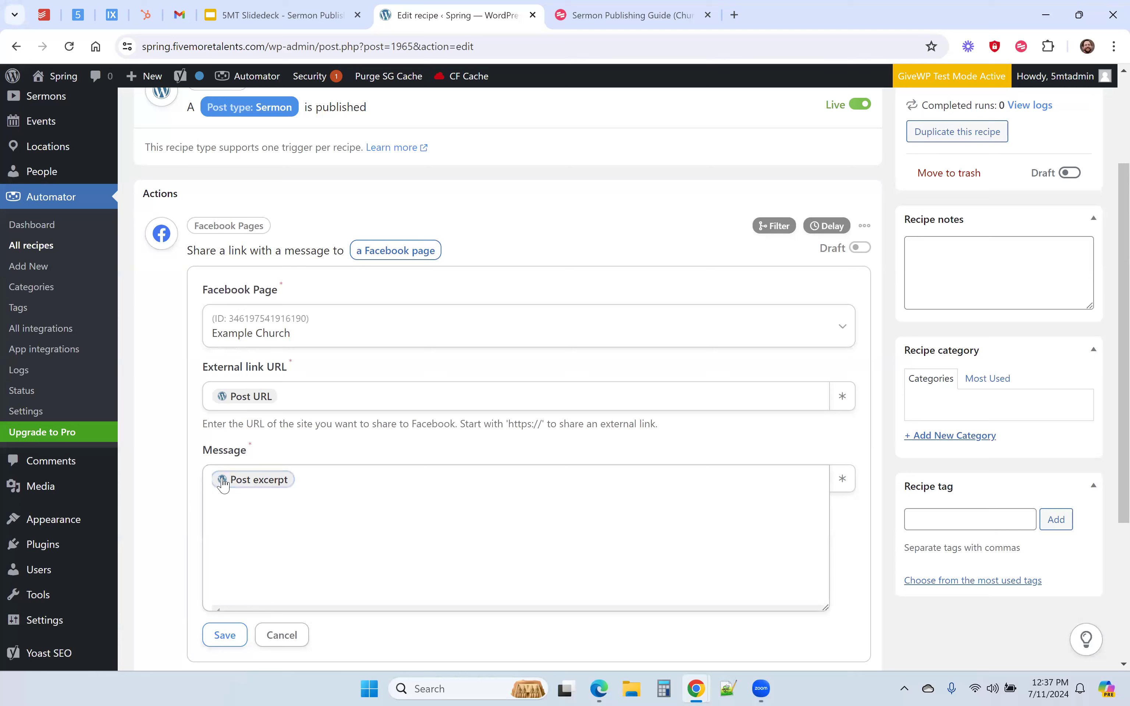
Replace the Facebook action's message with the text "Enjoy this sermon!", removing the existing Post excerpt token.
click(316, 497)
text(Thi)
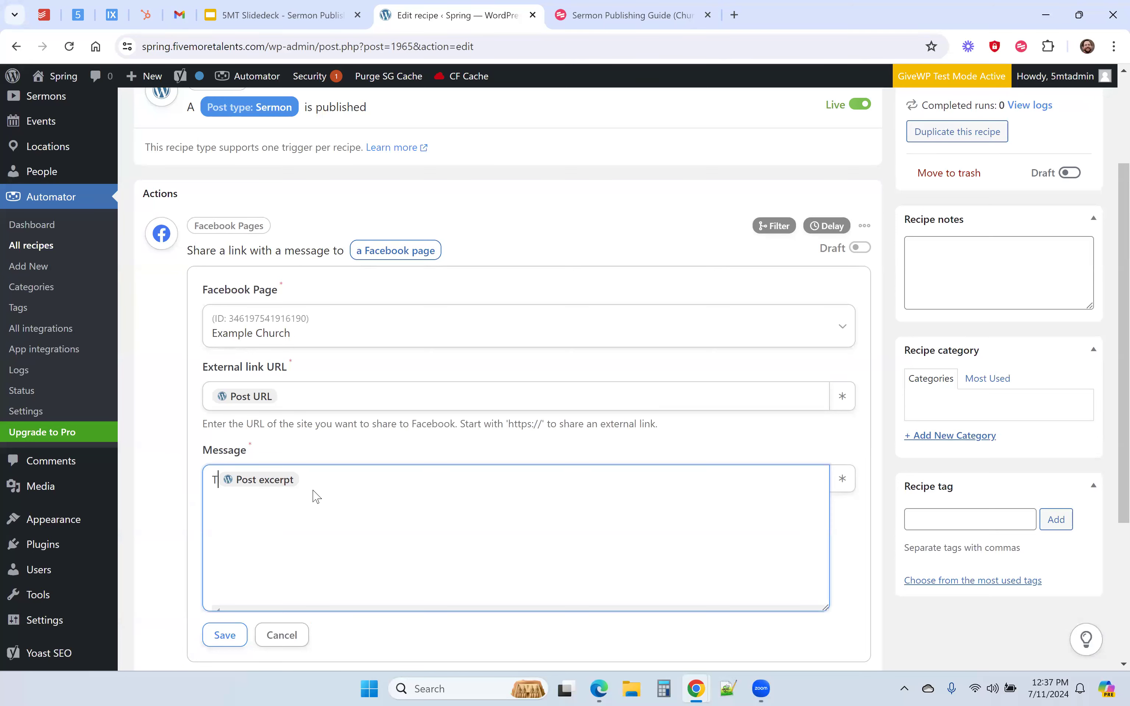
text(s)
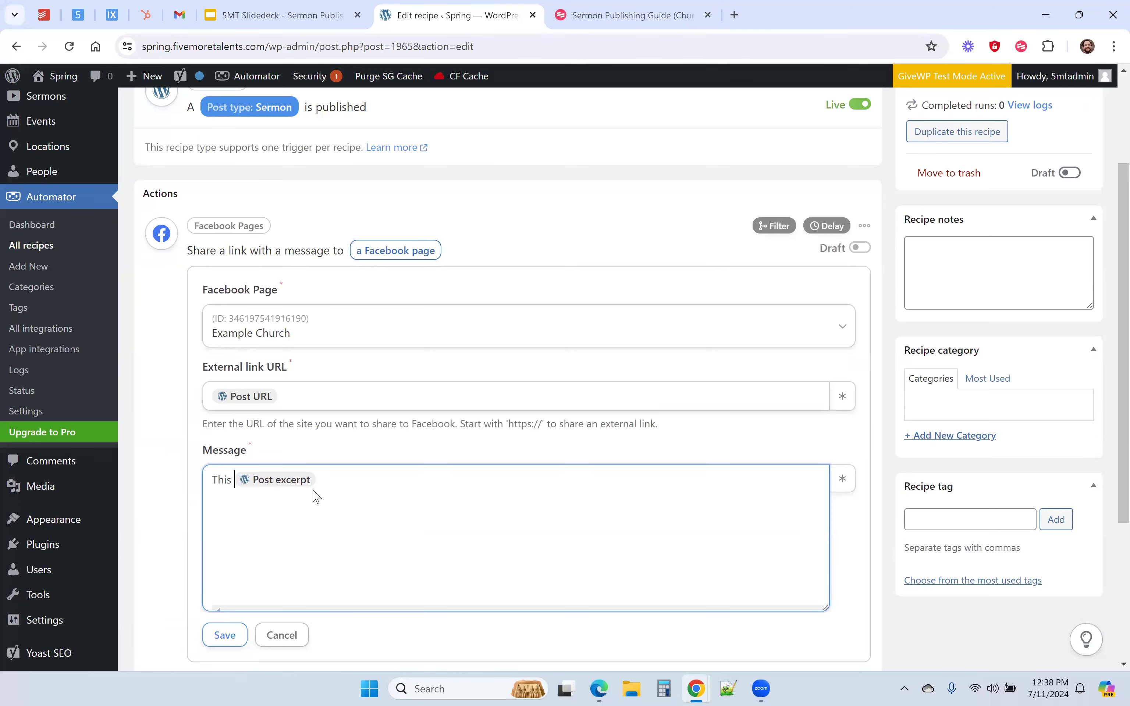
key(Delete)
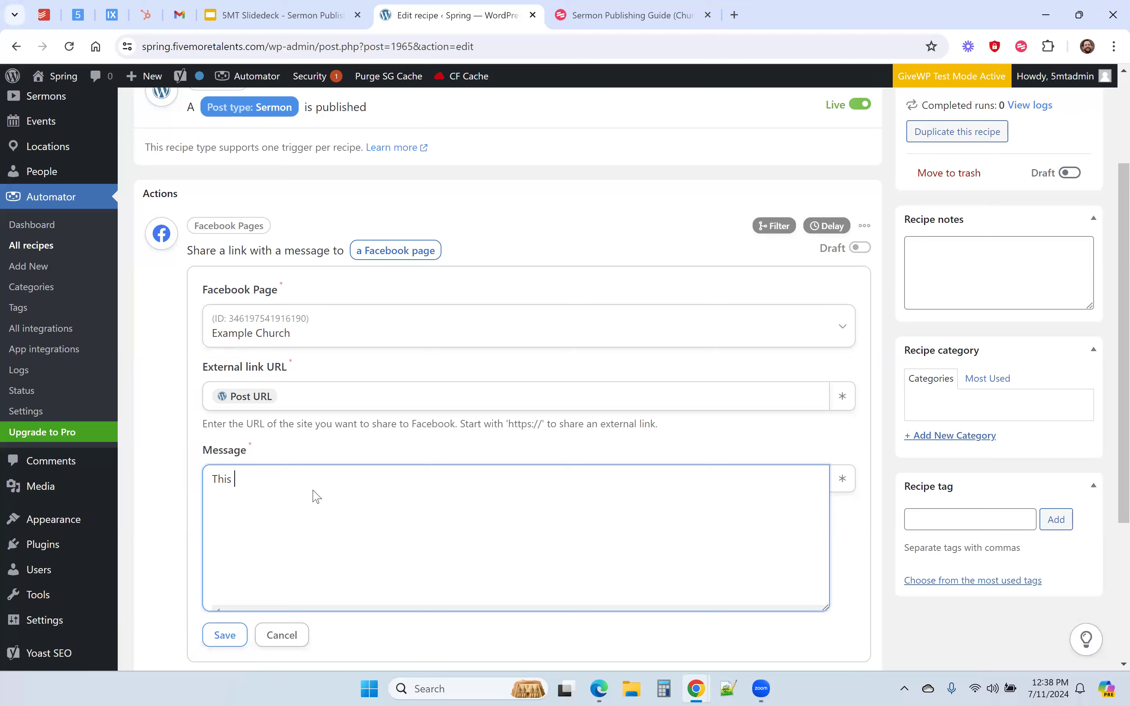
key(BackSpace)
key(BackSpace)
key(BackSpace)
text(njoy this sermon!)
Insert the Sermon trigger's Post excerpt token after "Enjoy this sermon!" in the message and save the action.
triple_click(217, 480)
click(321, 483)
click(842, 479)
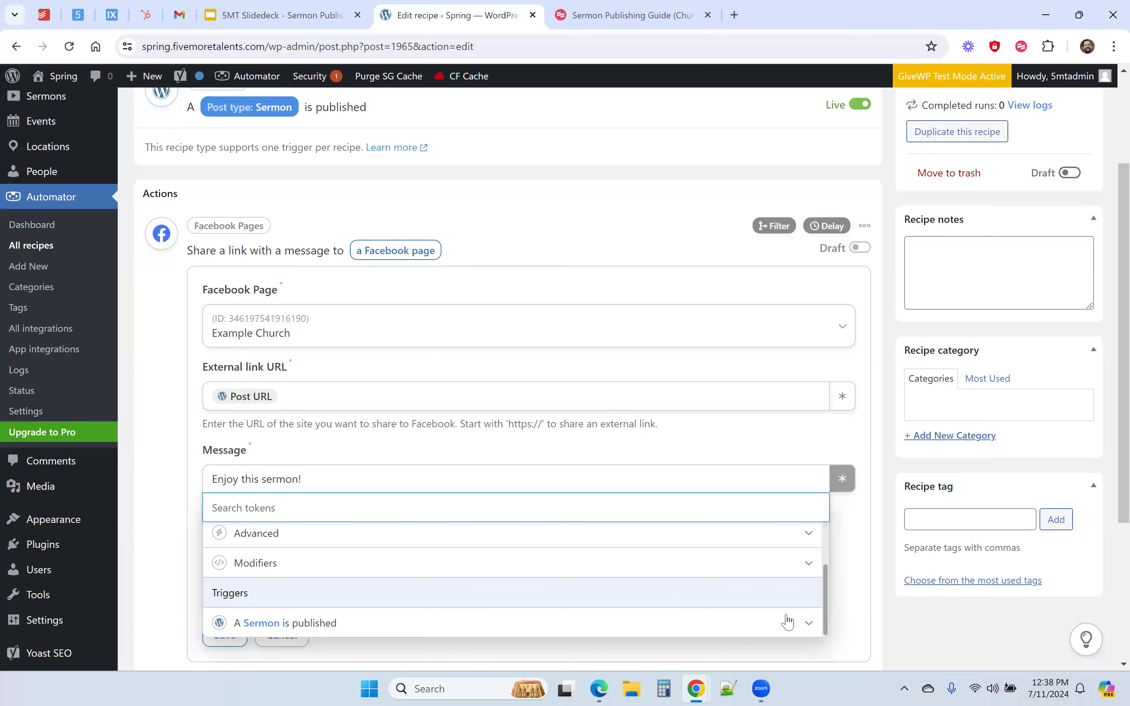
click(787, 624)
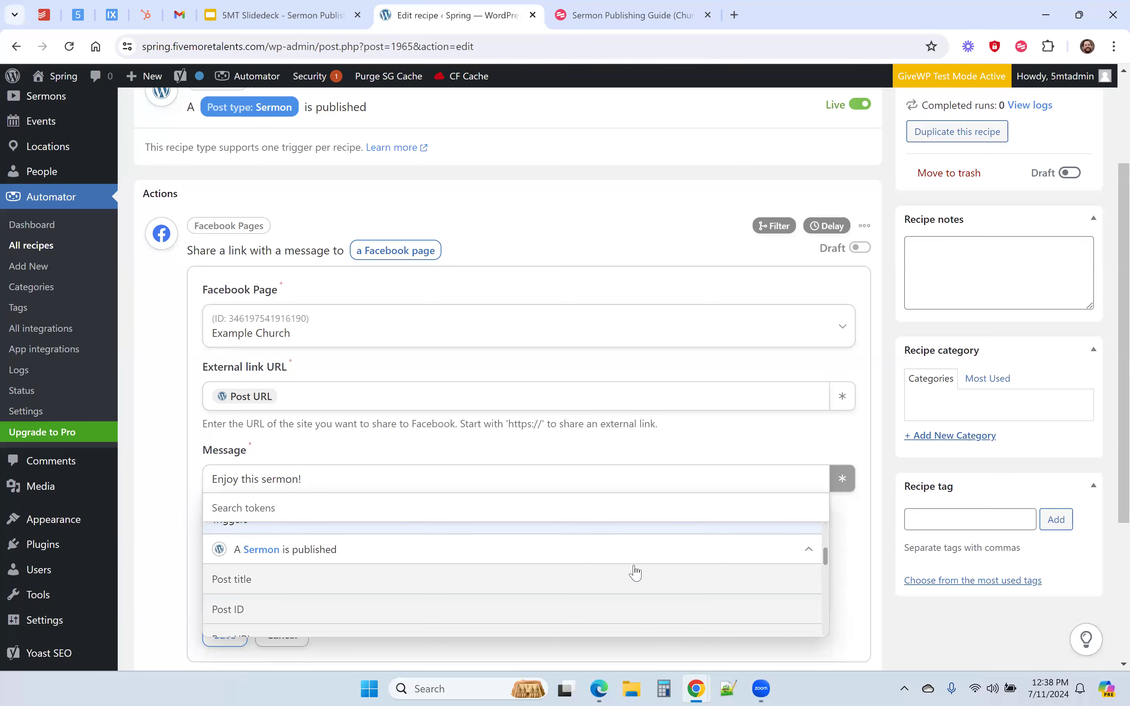
scroll(386, 578, down, 3)
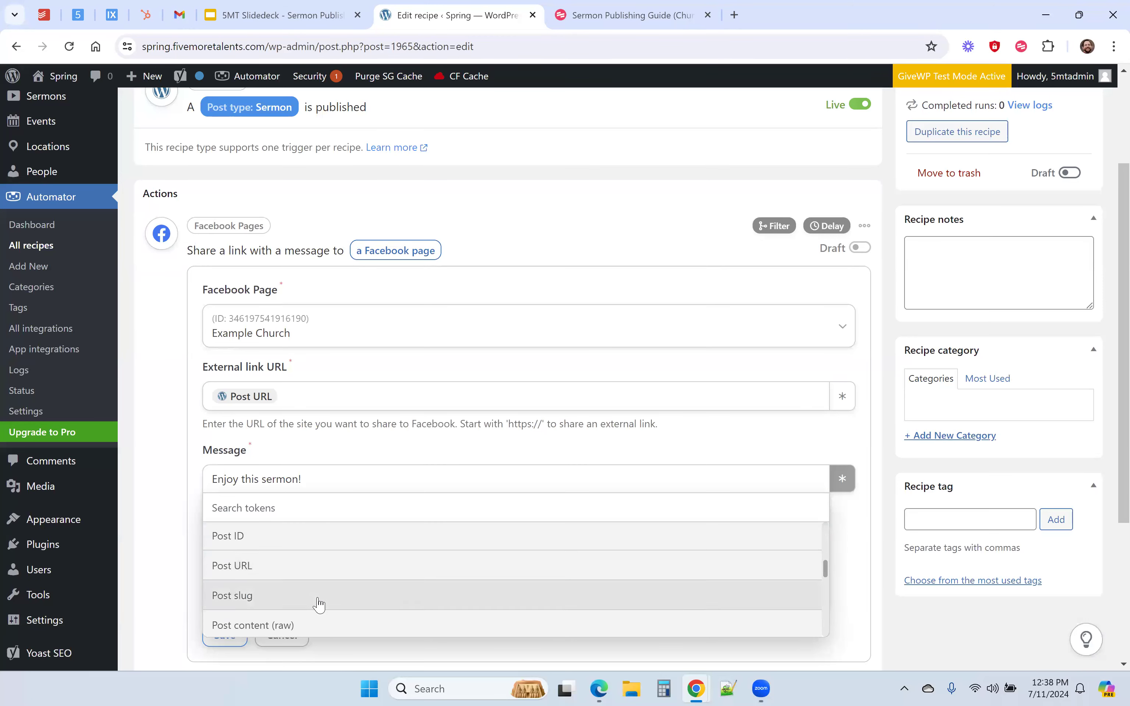
scroll(319, 603, down, 1)
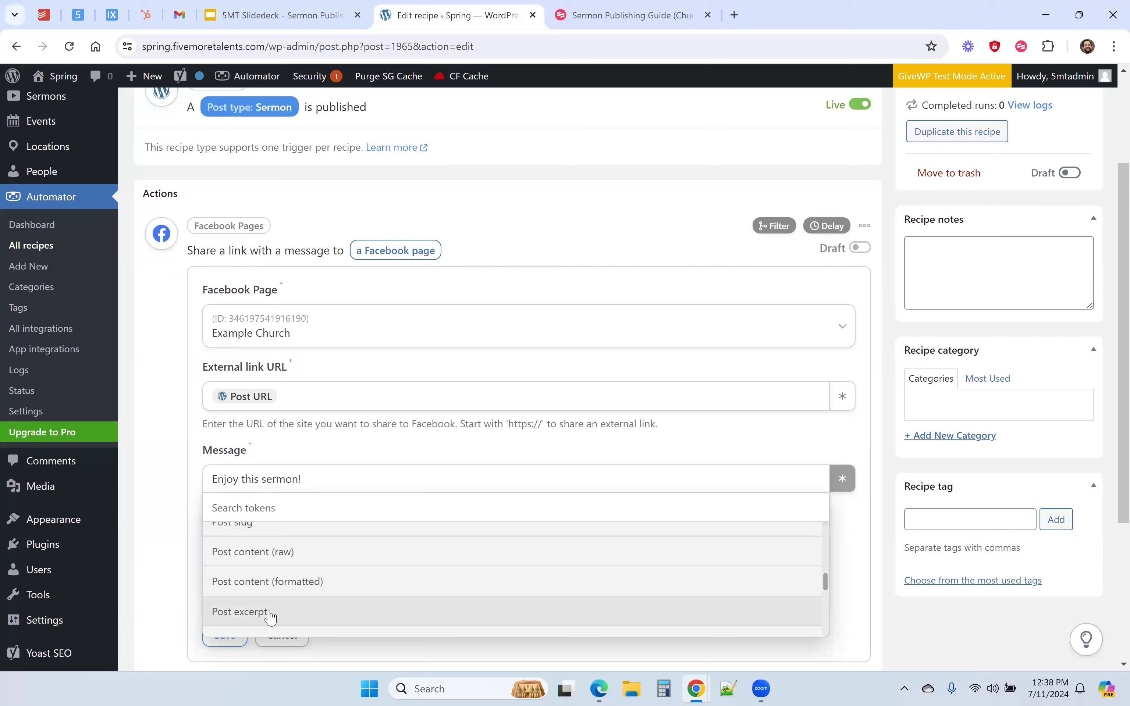
click(266, 618)
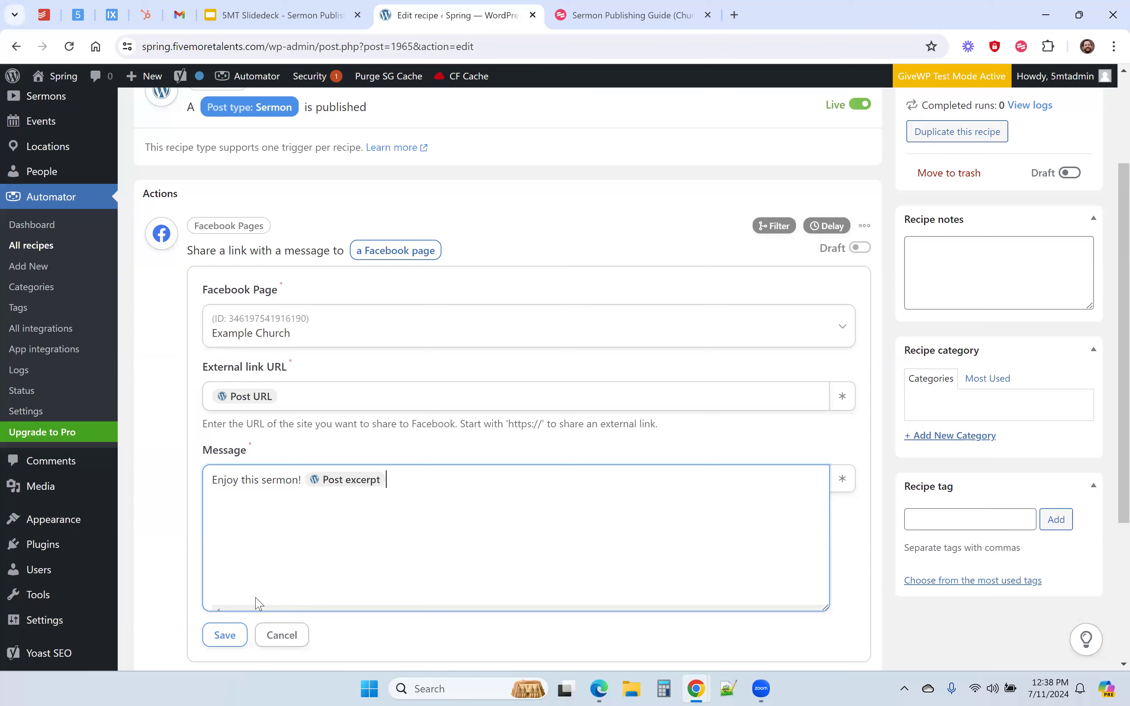
click(226, 636)
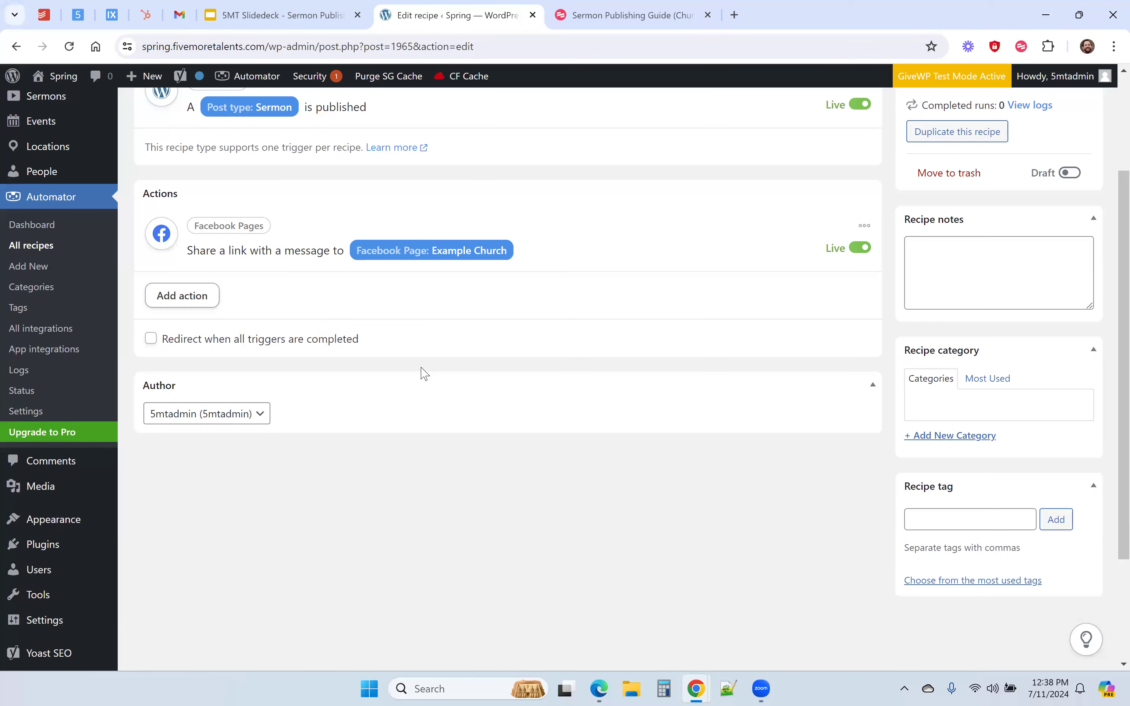
Switch the Automatic Sermon Publishing to Facebook Page recipe from draft to live.
scroll(378, 326, up, 1)
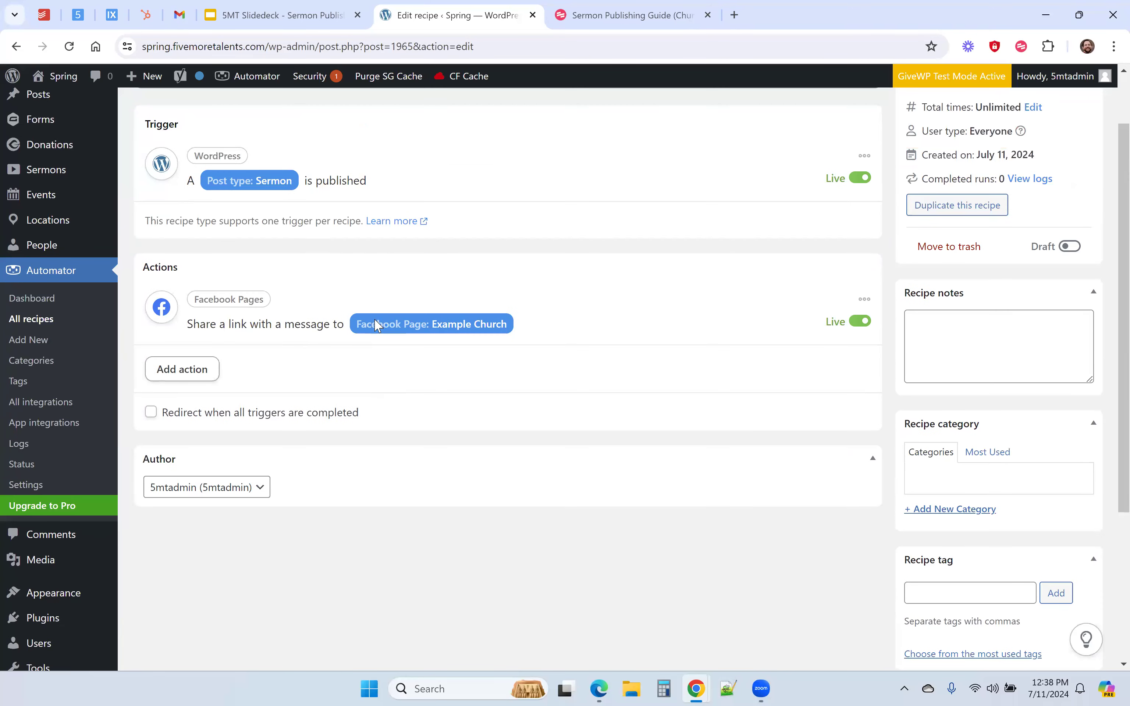
scroll(285, 254, up, 1)
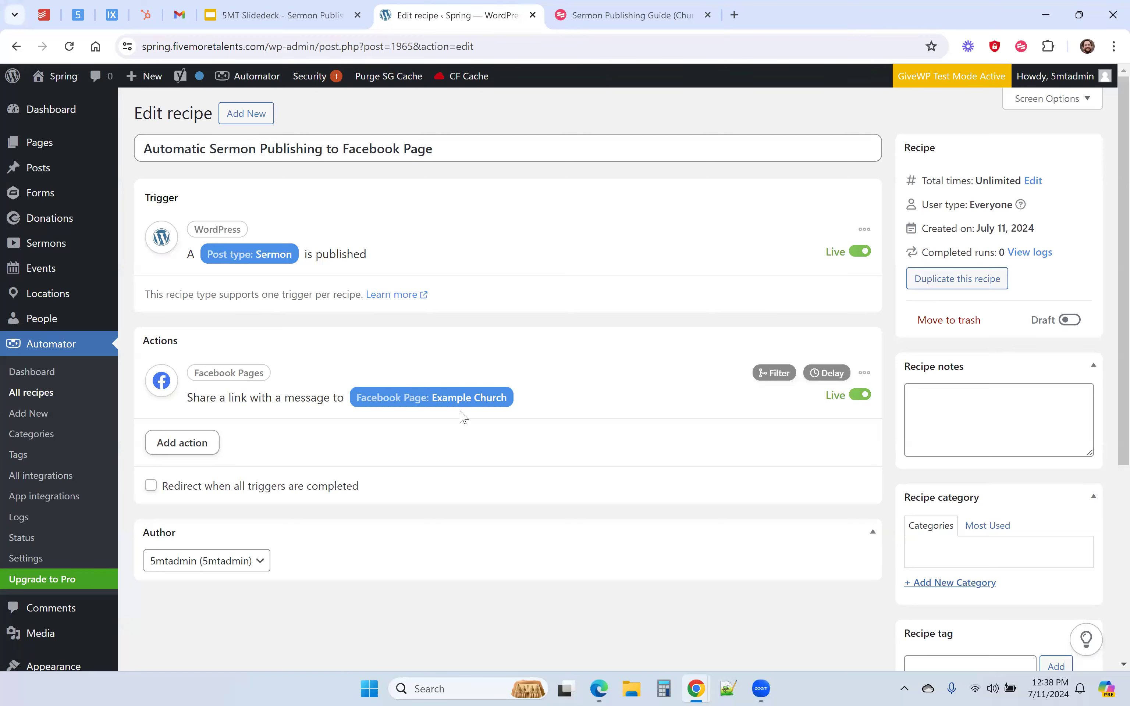
click(1073, 323)
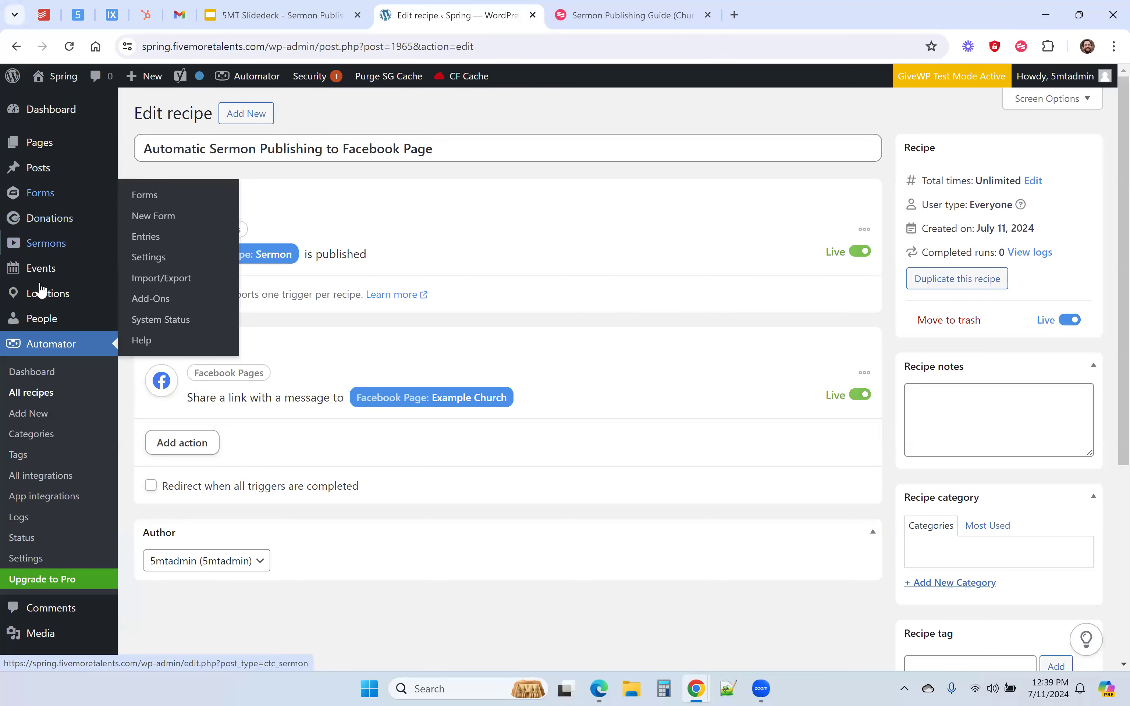
Open facebook.com in a new browser tab and go to the Example Church page.
mouse_move(41, 255)
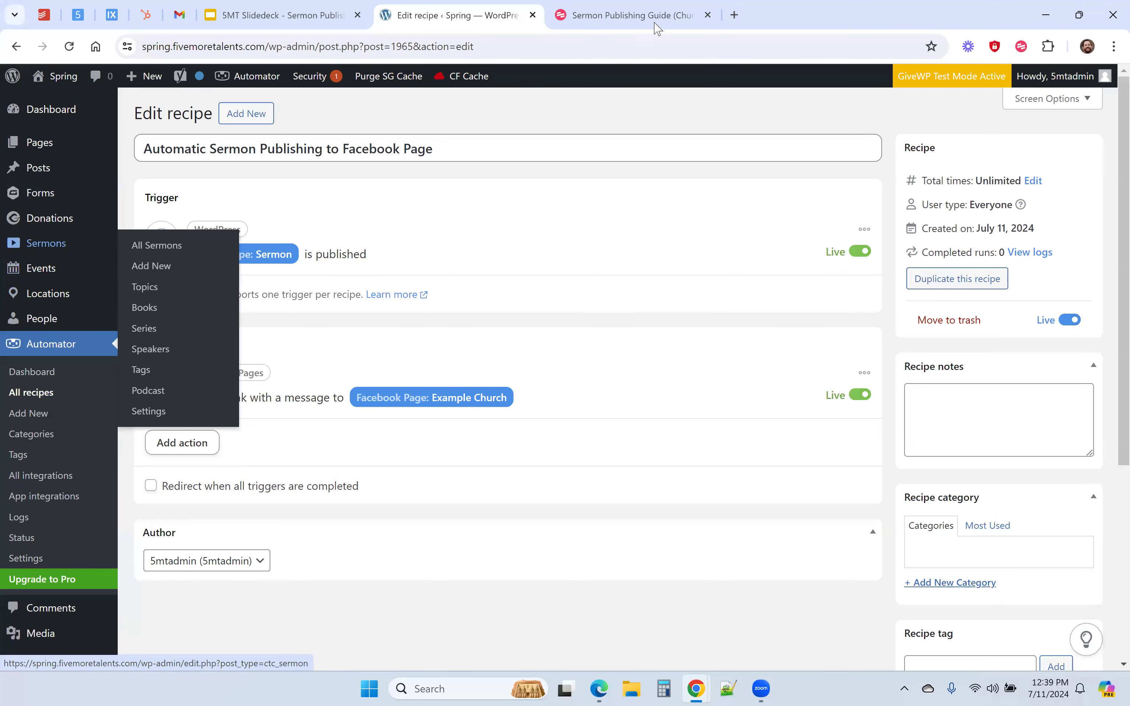
click(734, 14)
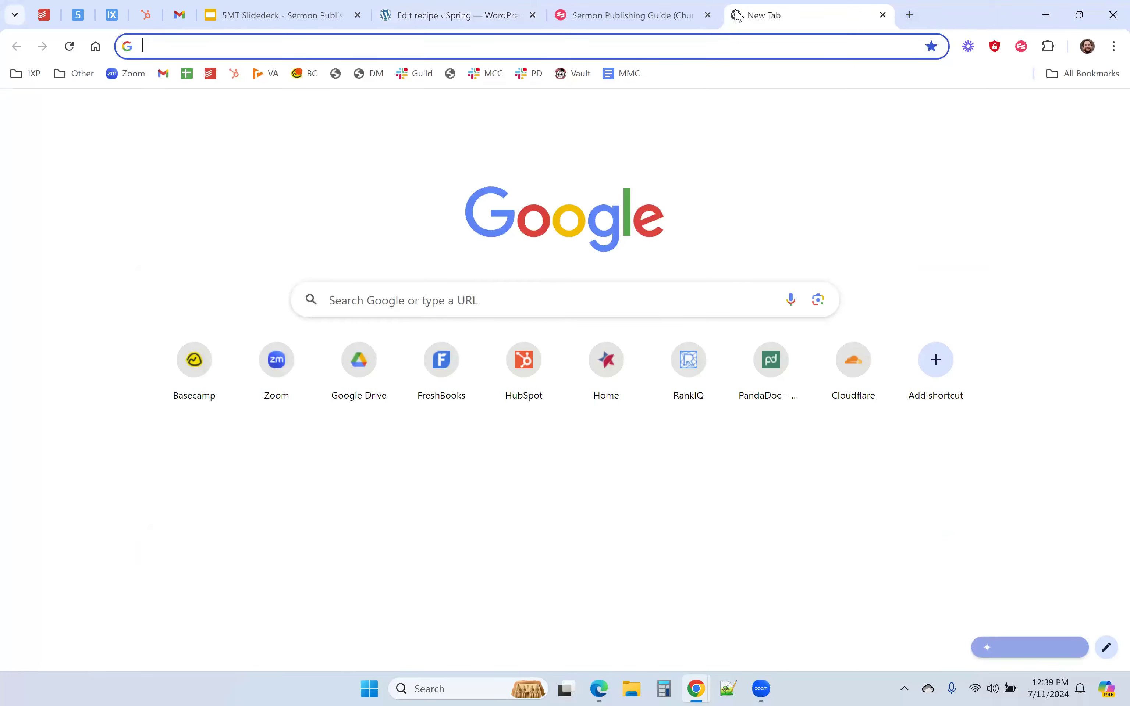
text(facebook.com)
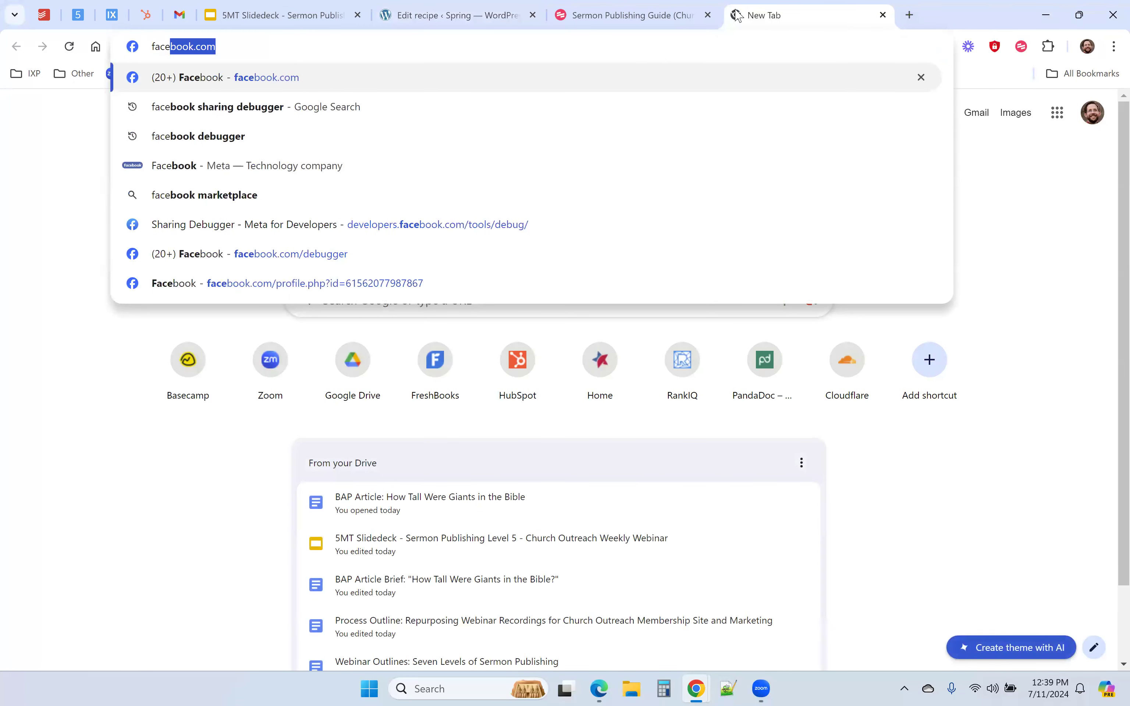
key(Return)
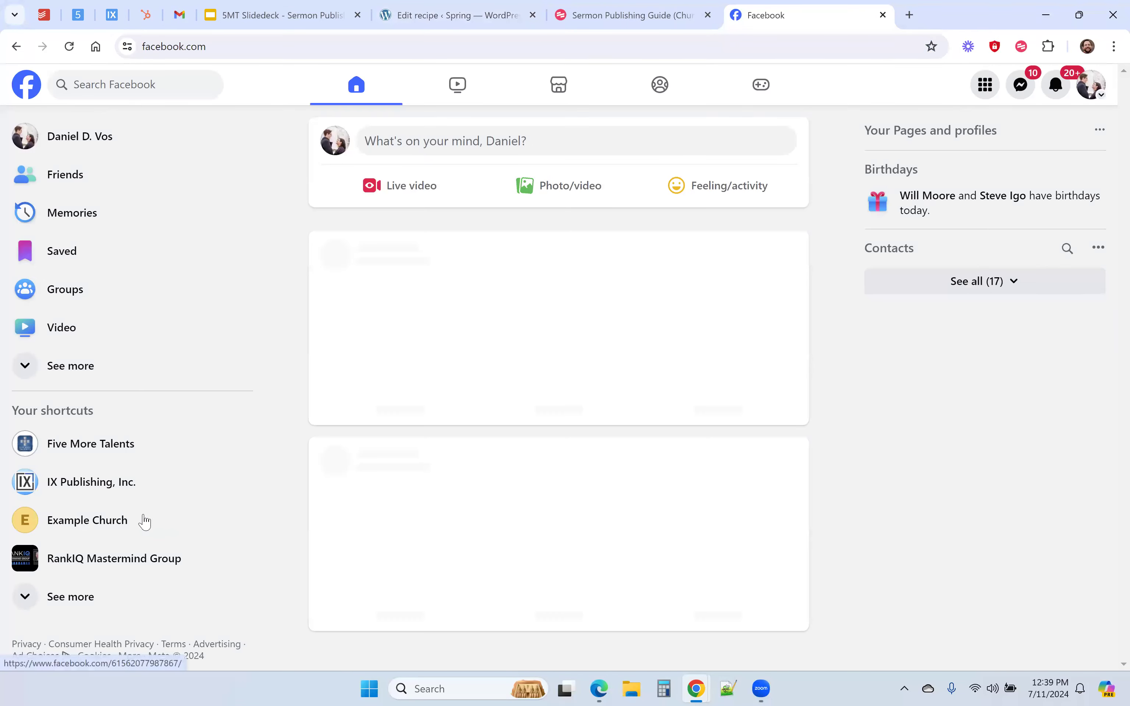
click(59, 522)
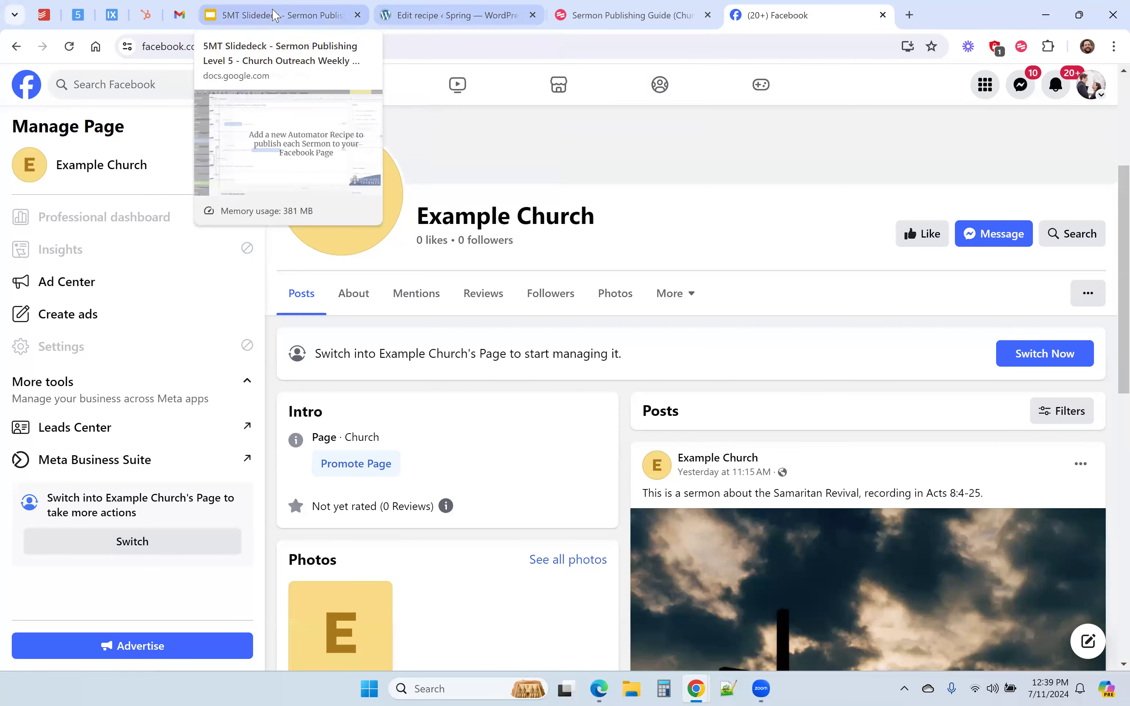
Return to WordPress, quick-edit the sermon "Expository Apologetics Session 1" in the sermons list, and update its status to Draft.
click(406, 14)
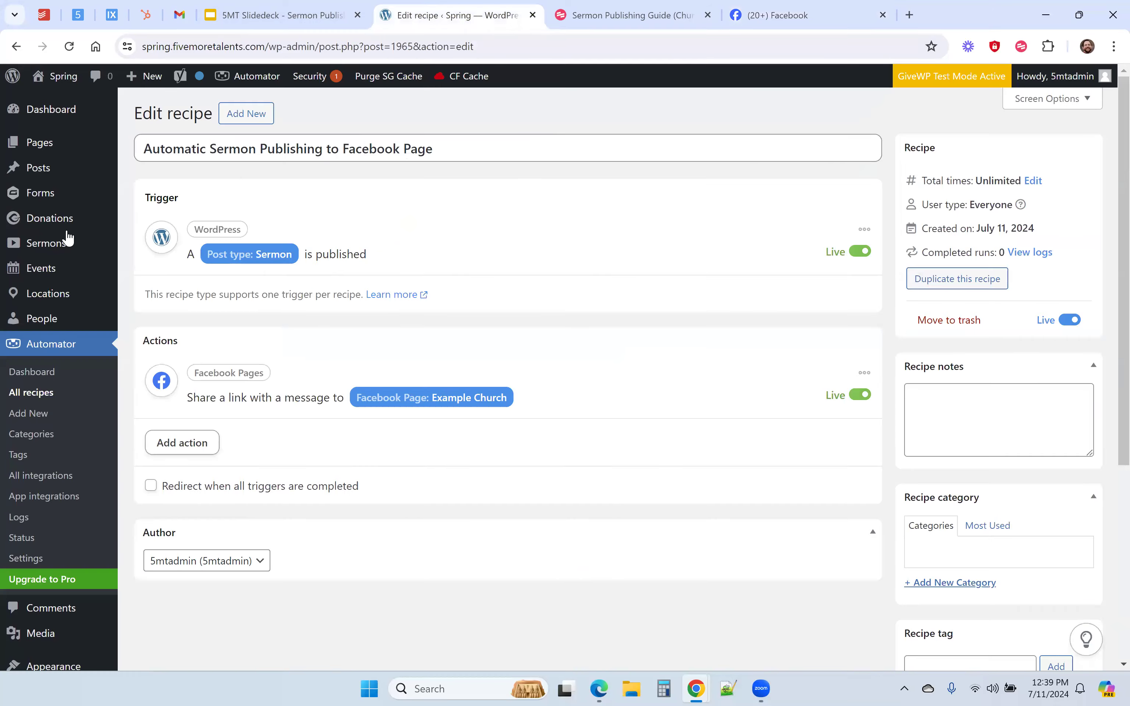
click(45, 253)
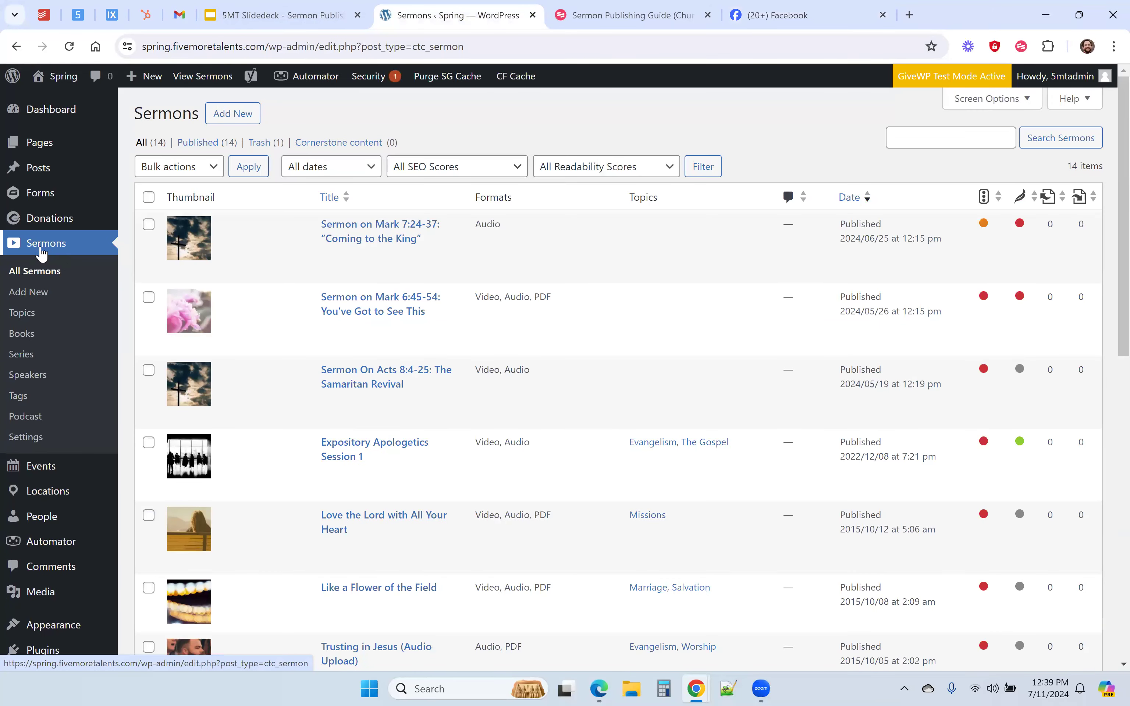
click(359, 472)
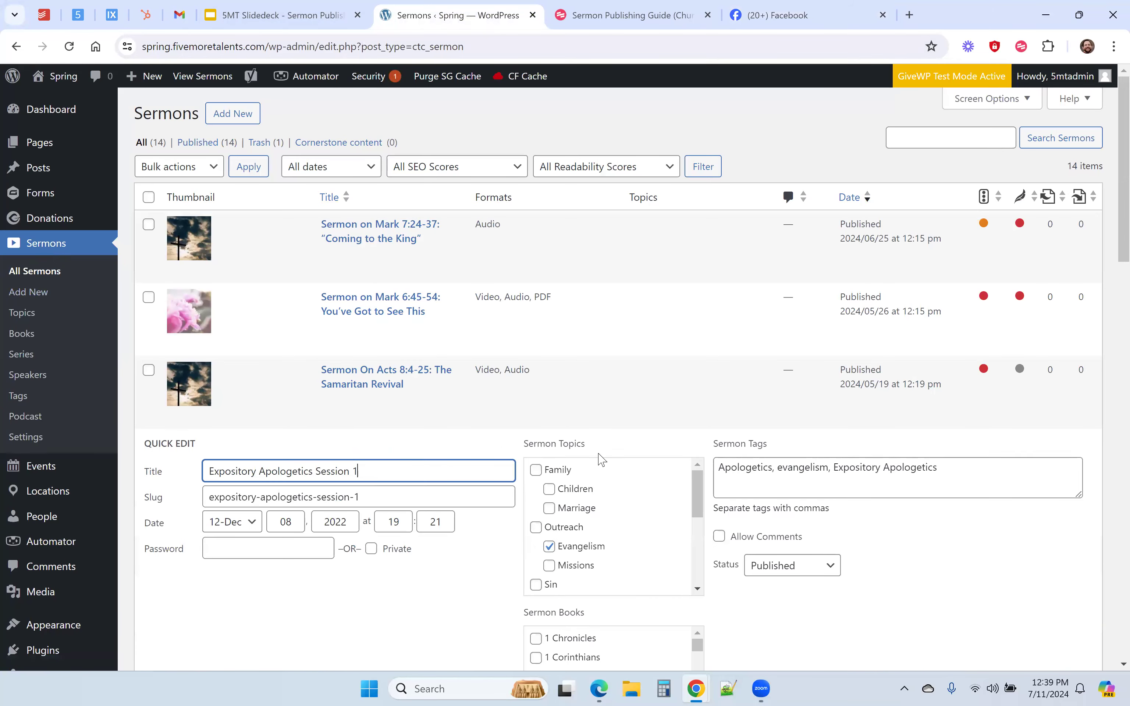
scroll(602, 461, down, 4)
click(790, 345)
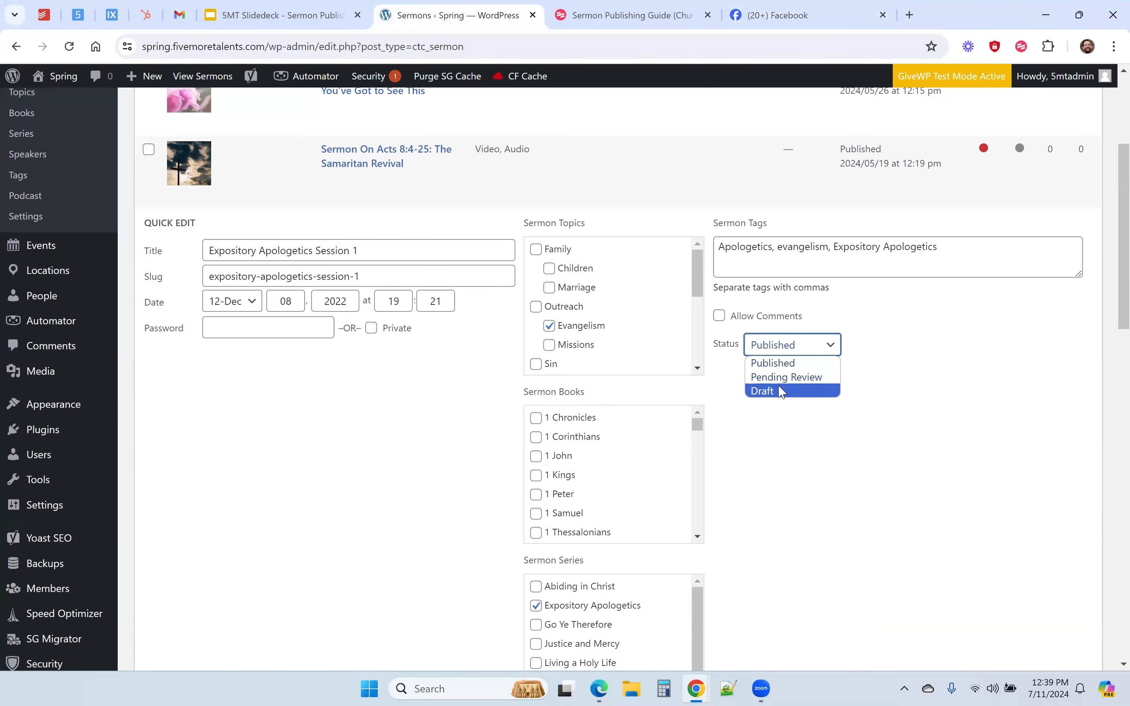
click(781, 391)
scroll(555, 500, down, 4)
scroll(391, 517, down, 3)
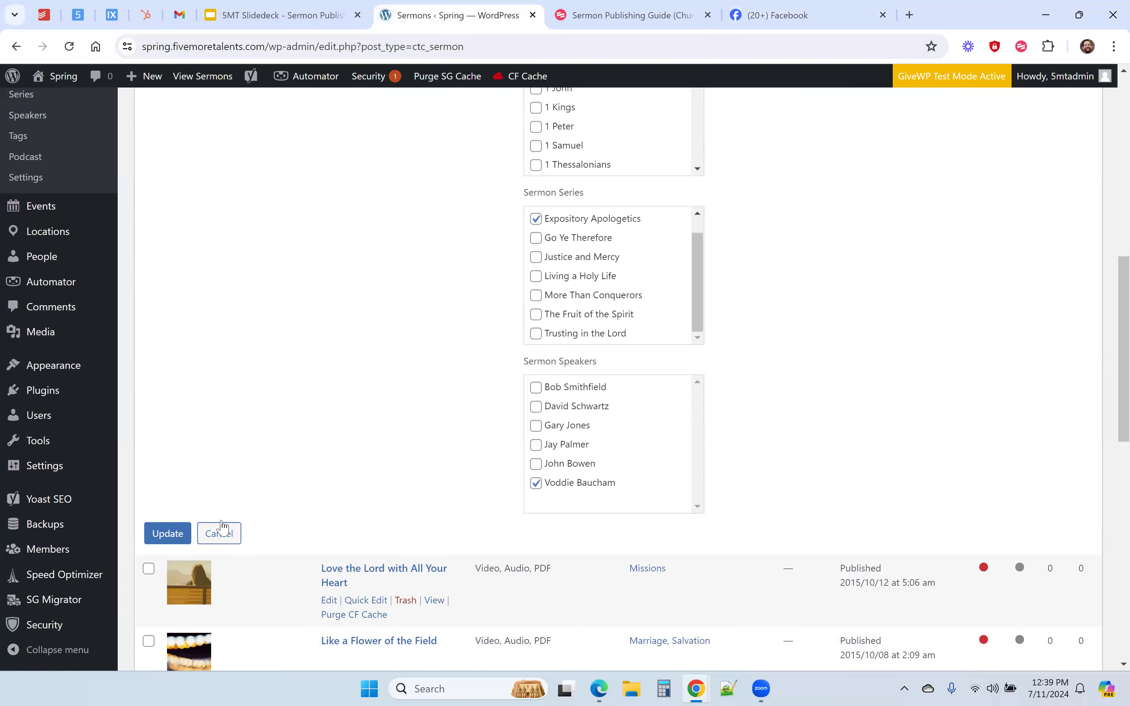
click(164, 536)
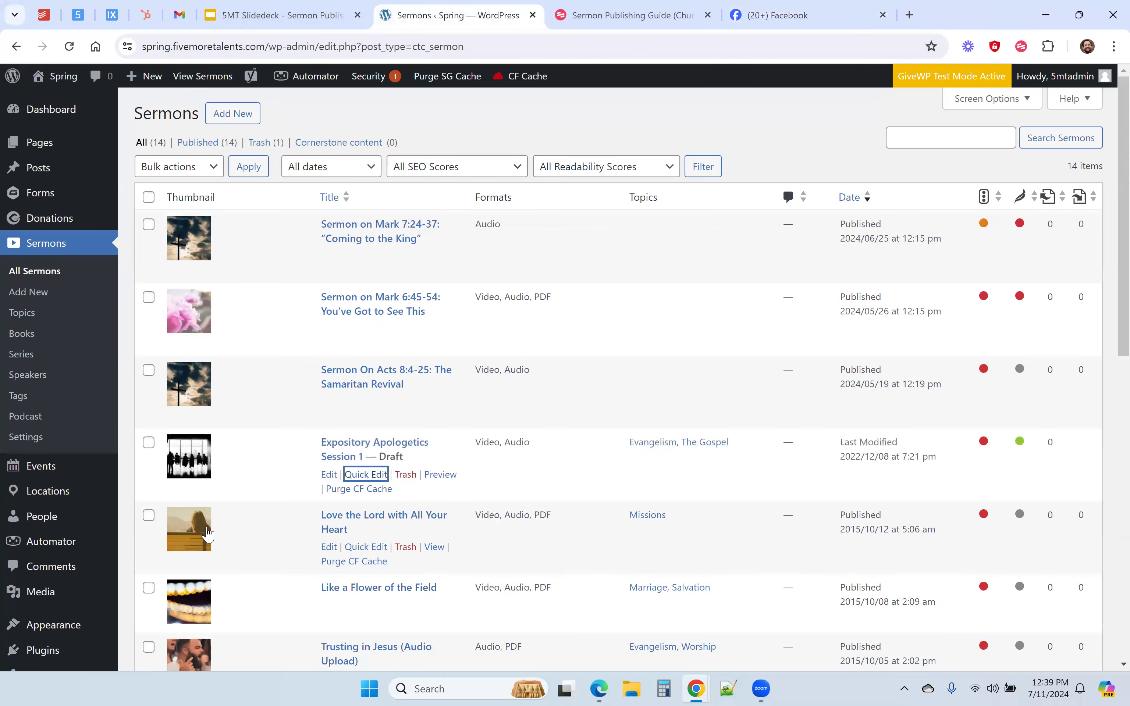
Open the draft sermon "Expository Apologetics Session 1" in the editor and place the cursor at the end of its excerpt.
click(365, 450)
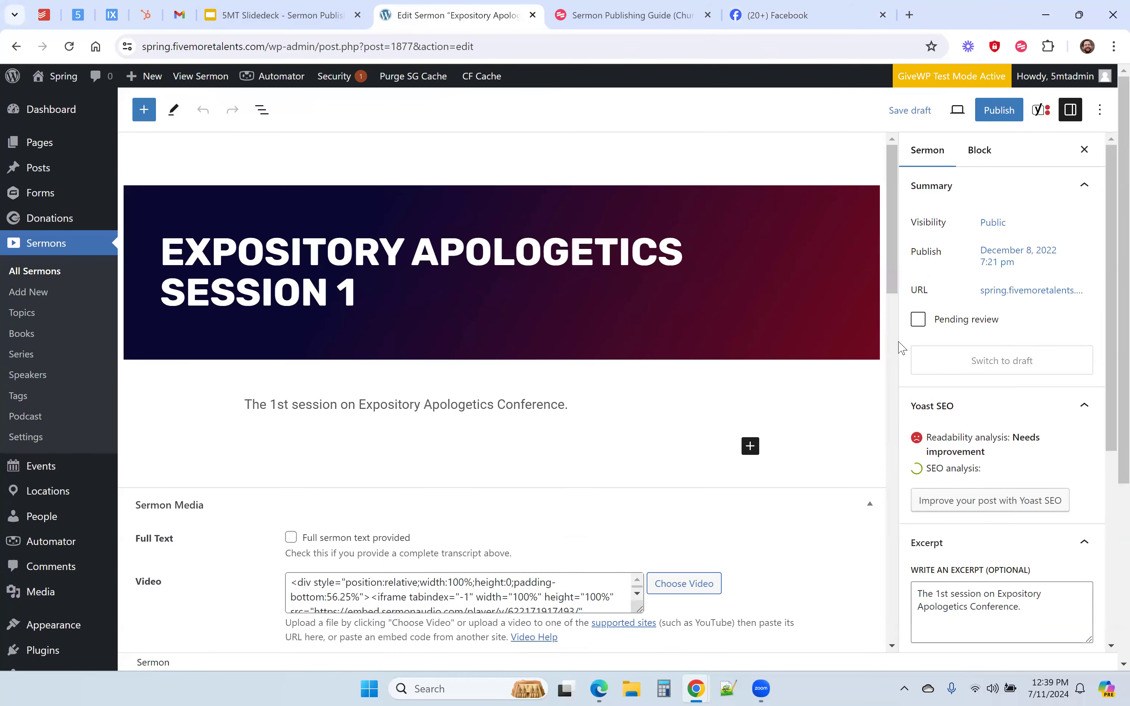
scroll(937, 447, down, 1)
scroll(997, 529, down, 8)
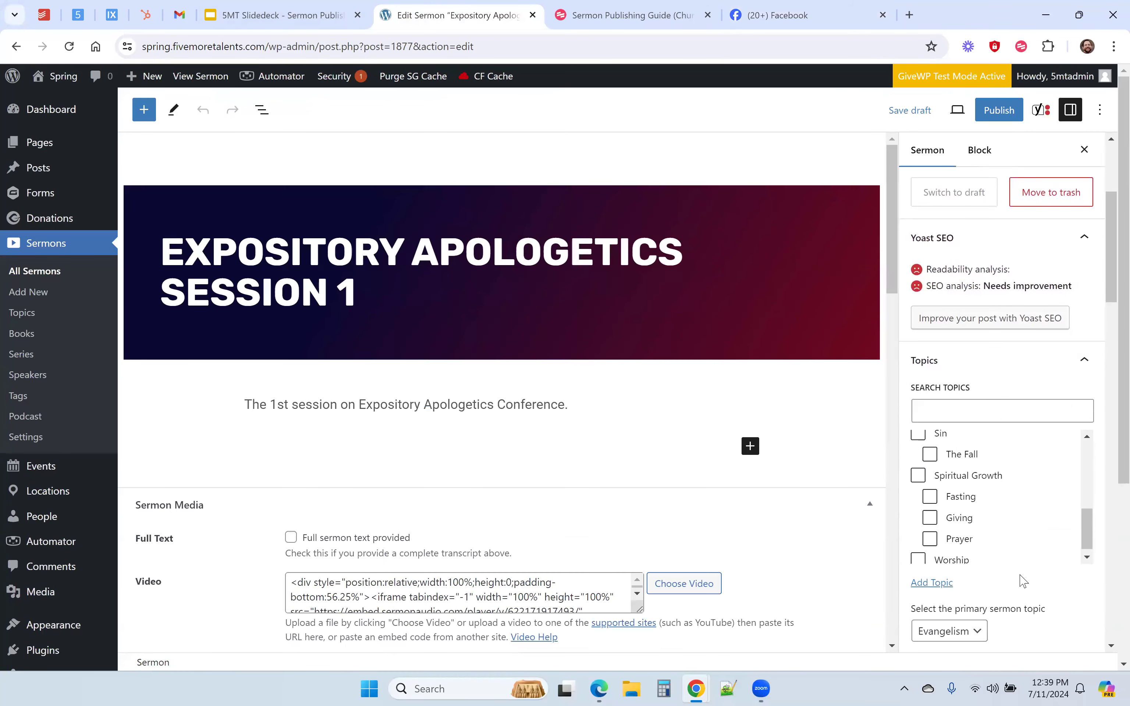
scroll(1070, 581, down, 10)
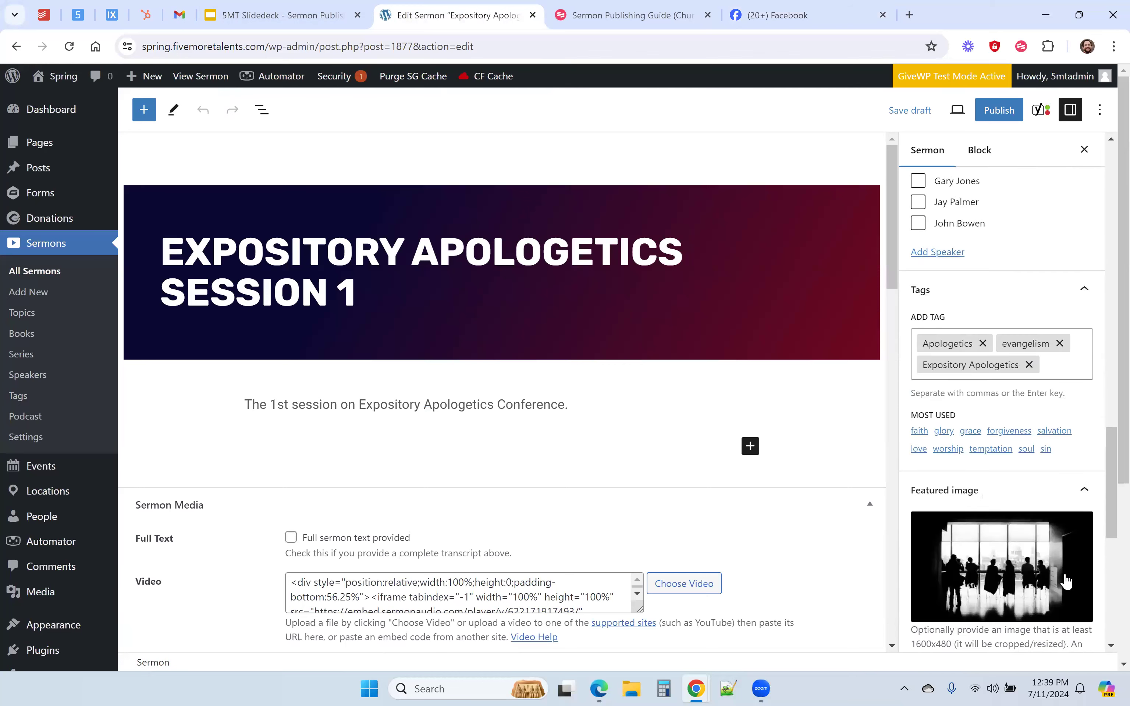
scroll(1037, 467, down, 1)
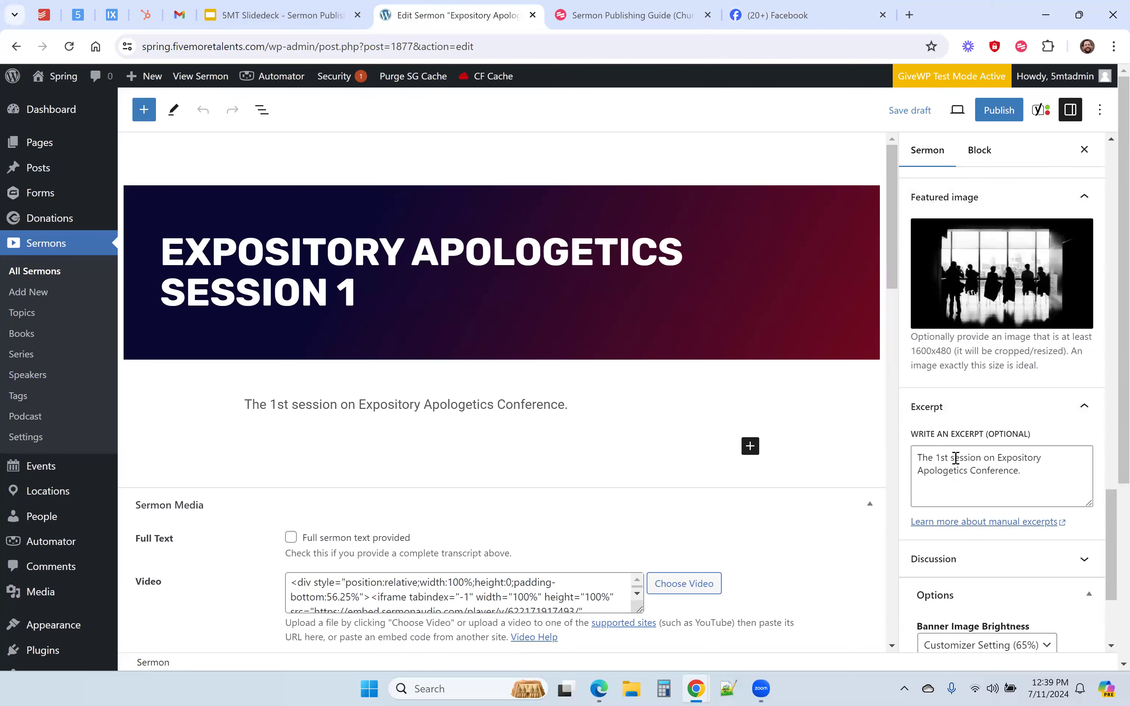
click(1024, 473)
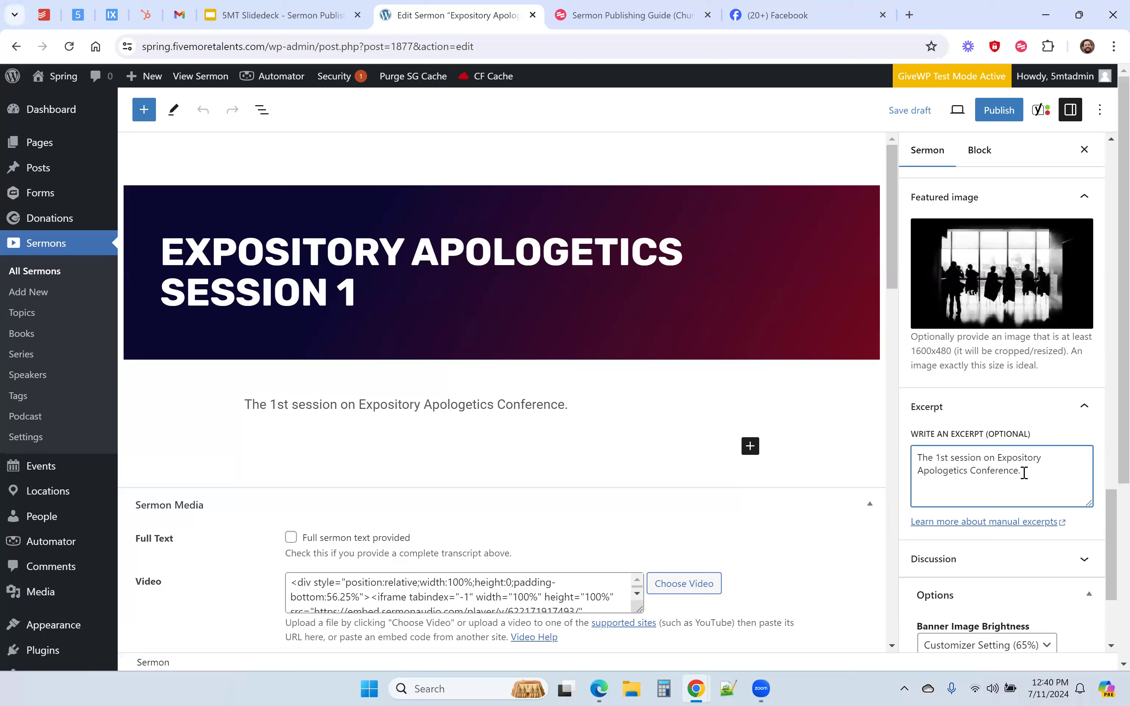